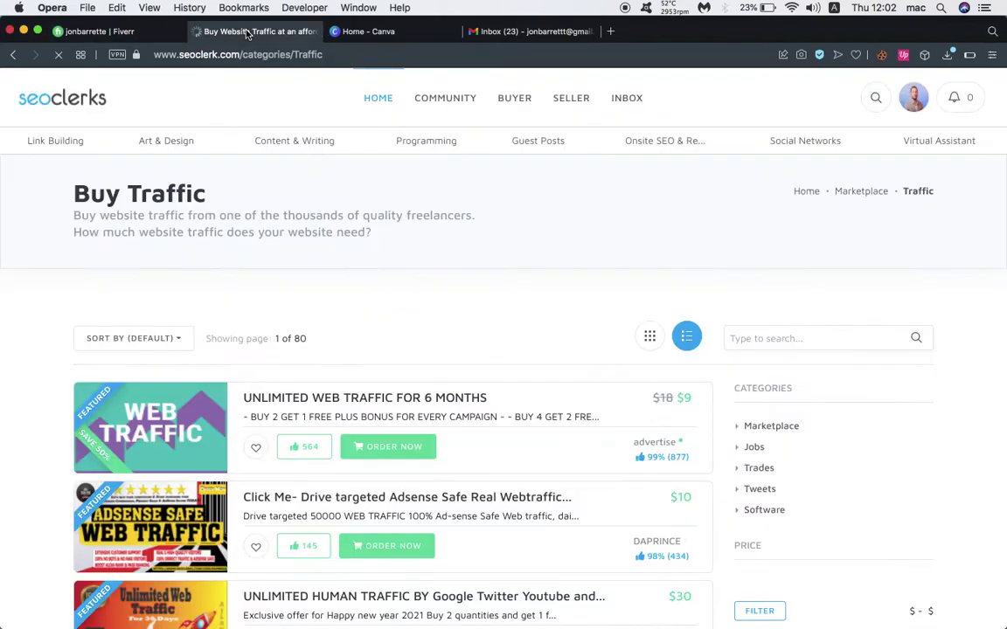
pyautogui.click(362, 39)
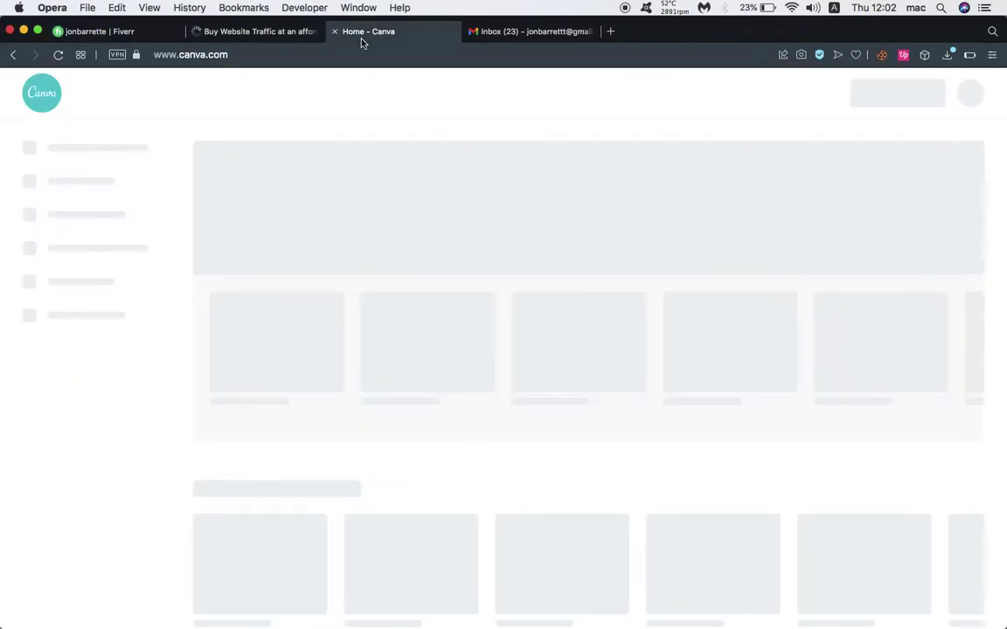
pyautogui.moveTo(304, 93)
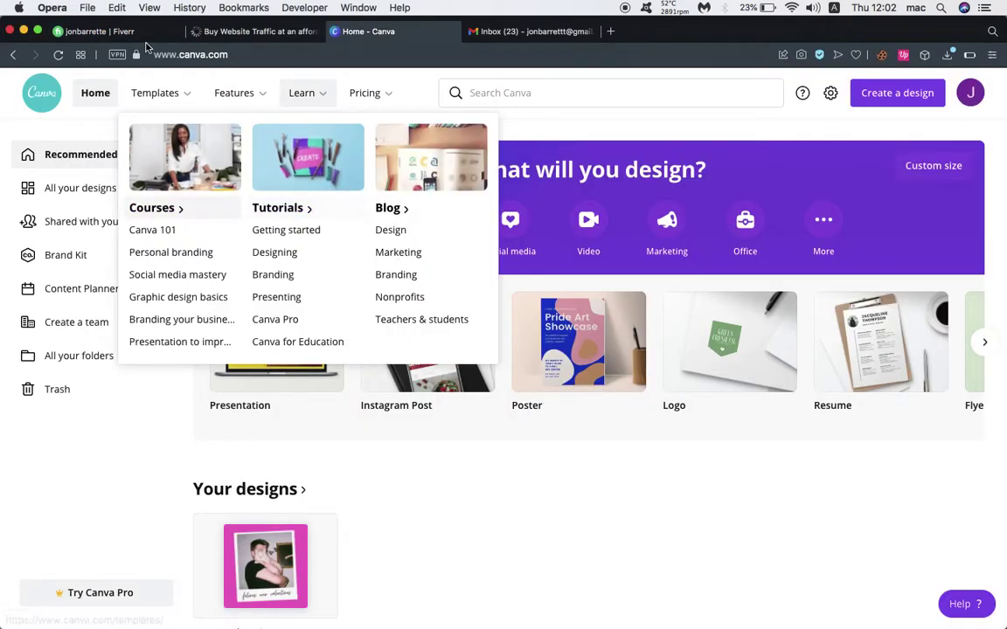
# Switch to the Fiverr profile, start creating a new gig and continue past the seller introduction pages
pyautogui.click(140, 35)
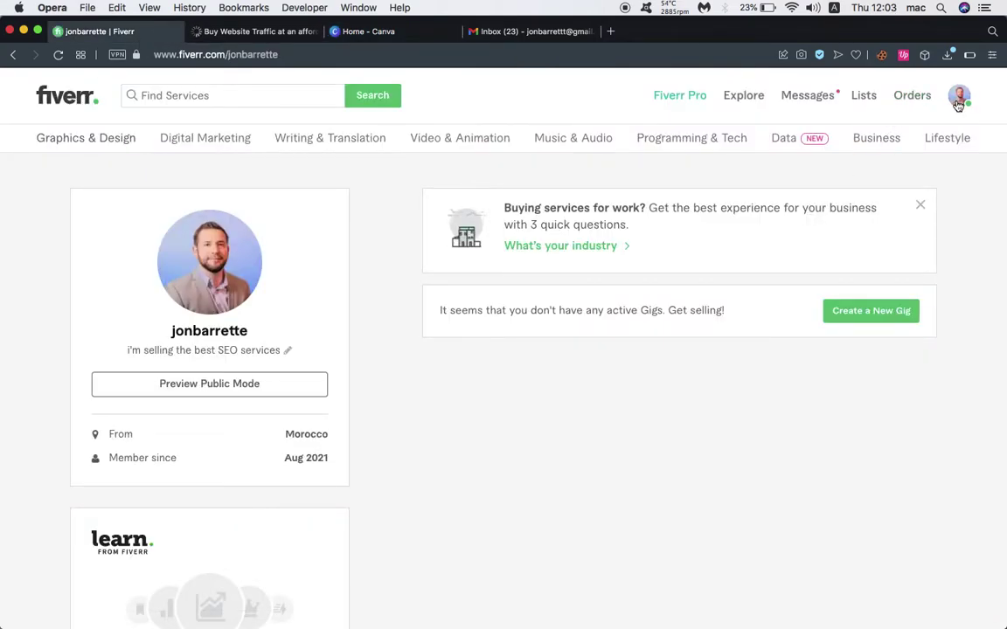
pyautogui.click(962, 94)
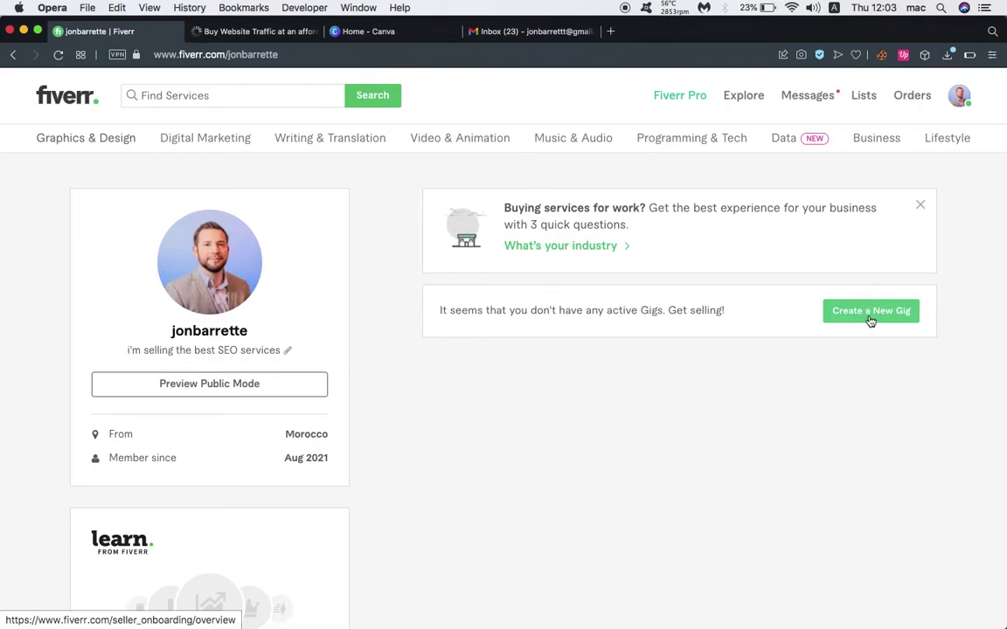
pyautogui.click(871, 315)
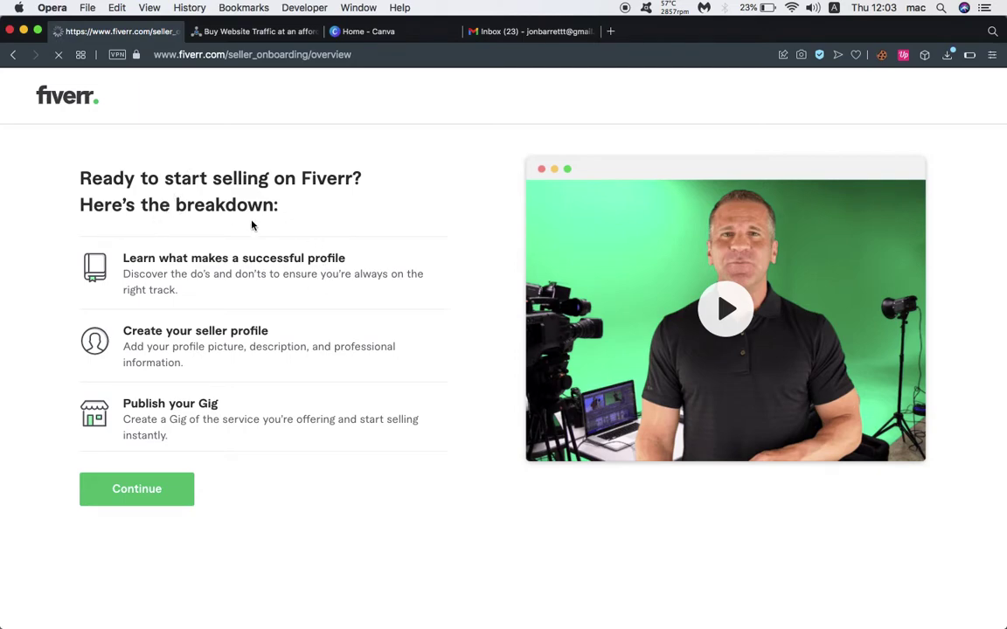
pyautogui.click(158, 486)
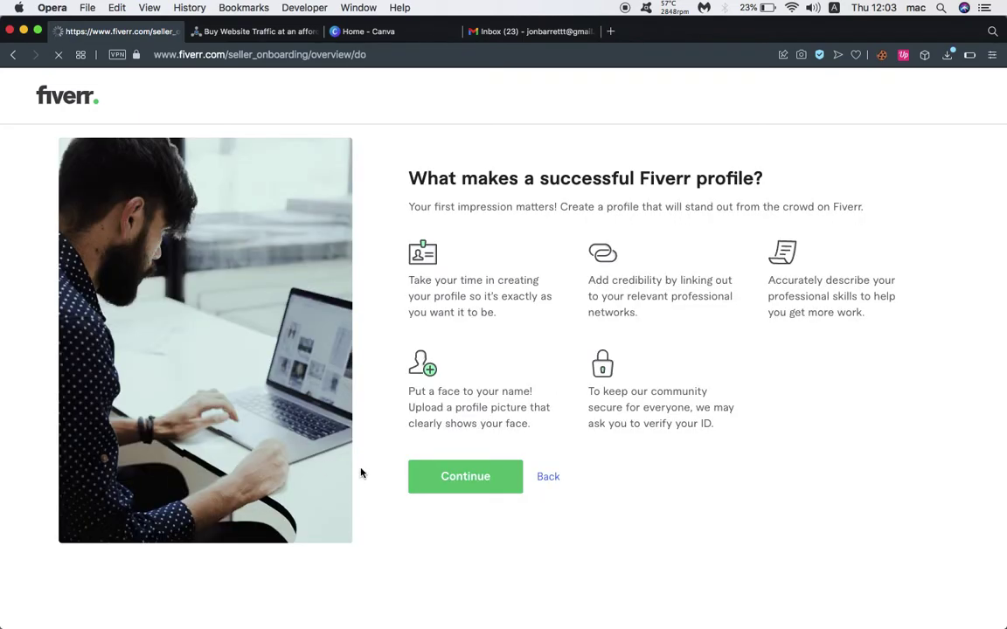
pyautogui.click(467, 472)
pyautogui.click(449, 492)
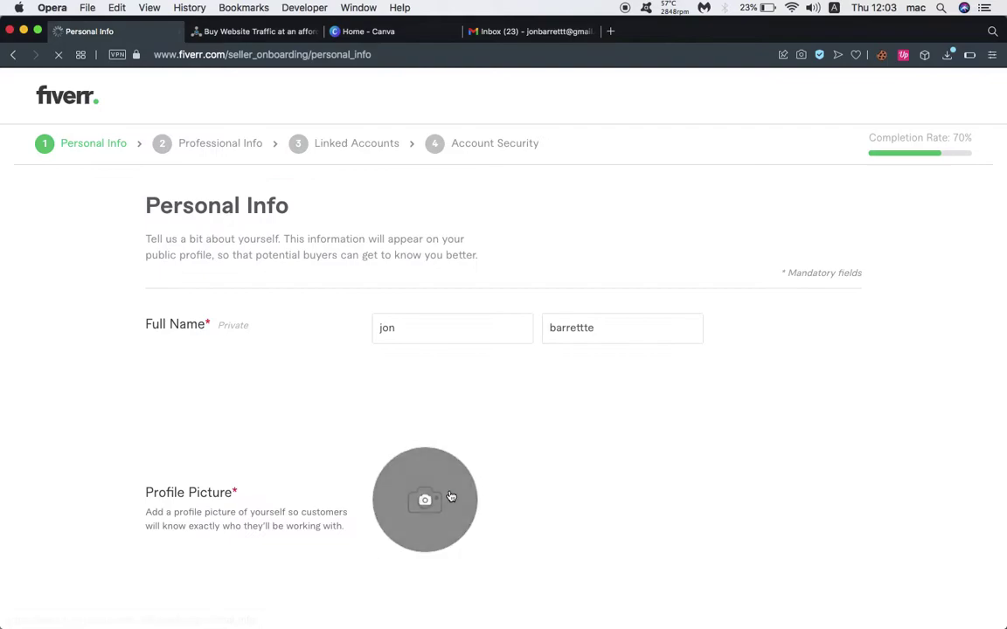
# Accept the existing details in every seller onboarding section and finish the profile to reach the new gig form
pyautogui.scroll(-10, 441, 472)
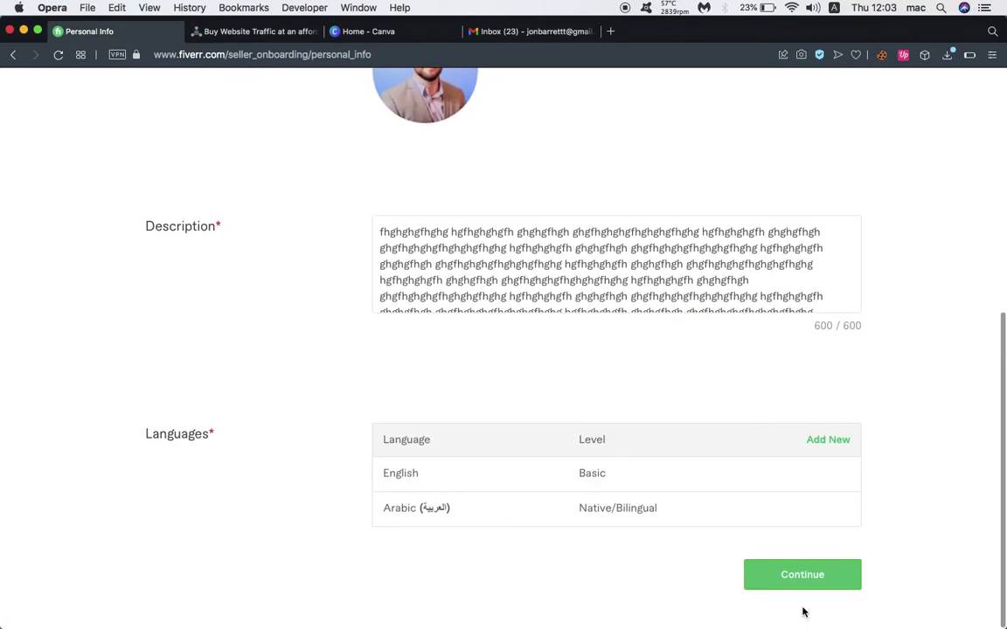
pyautogui.click(804, 582)
pyautogui.scroll(-15, 665, 541)
pyautogui.click(796, 575)
pyautogui.click(810, 575)
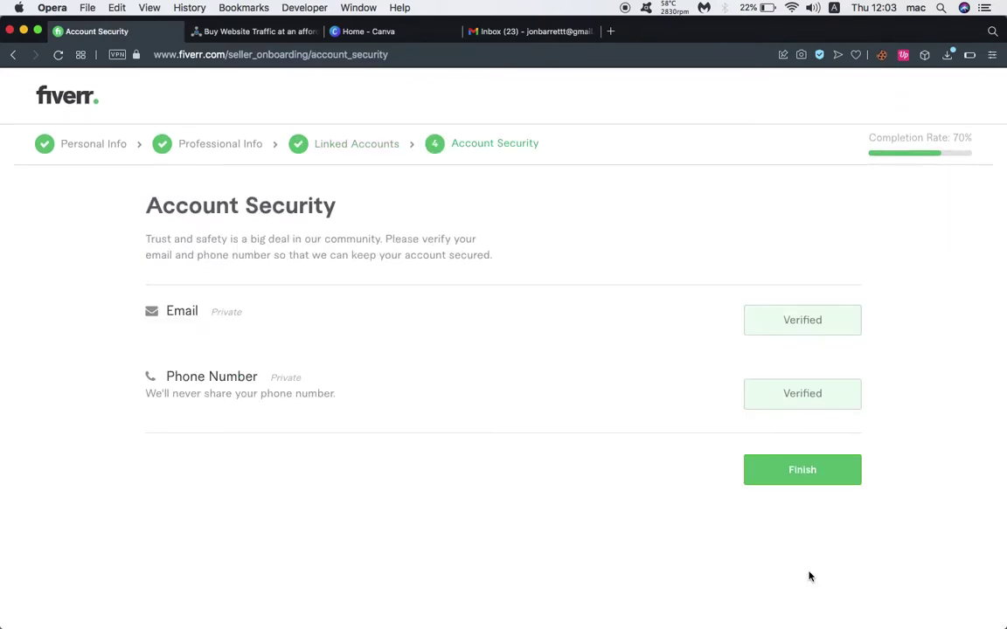
pyautogui.click(793, 478)
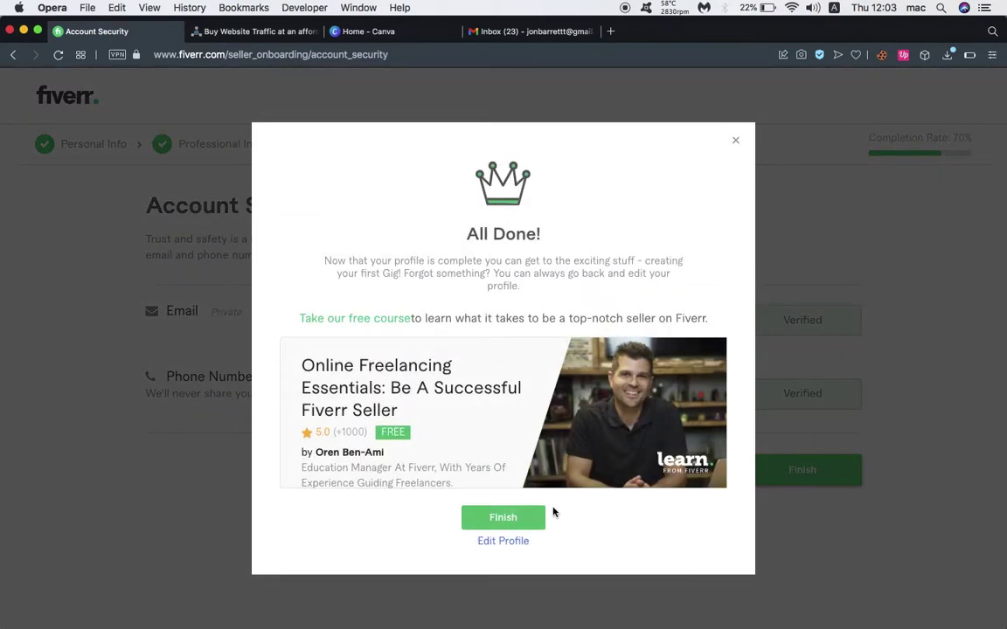
pyautogui.click(504, 518)
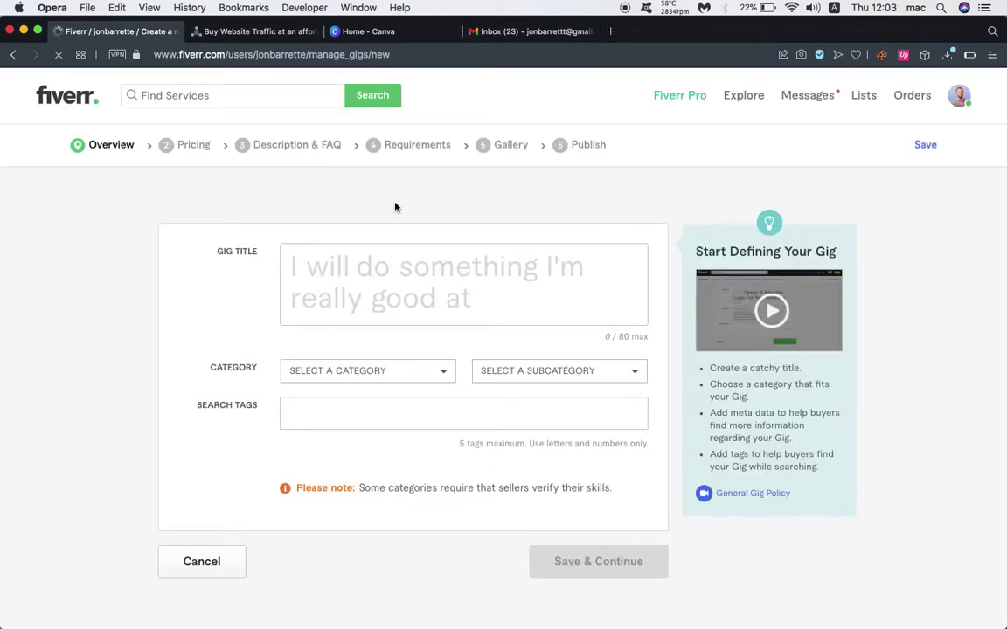
# Switch to SEOClerks, expand the Marketplace categories and open the Traffic category
pyautogui.moveTo(415, 293)
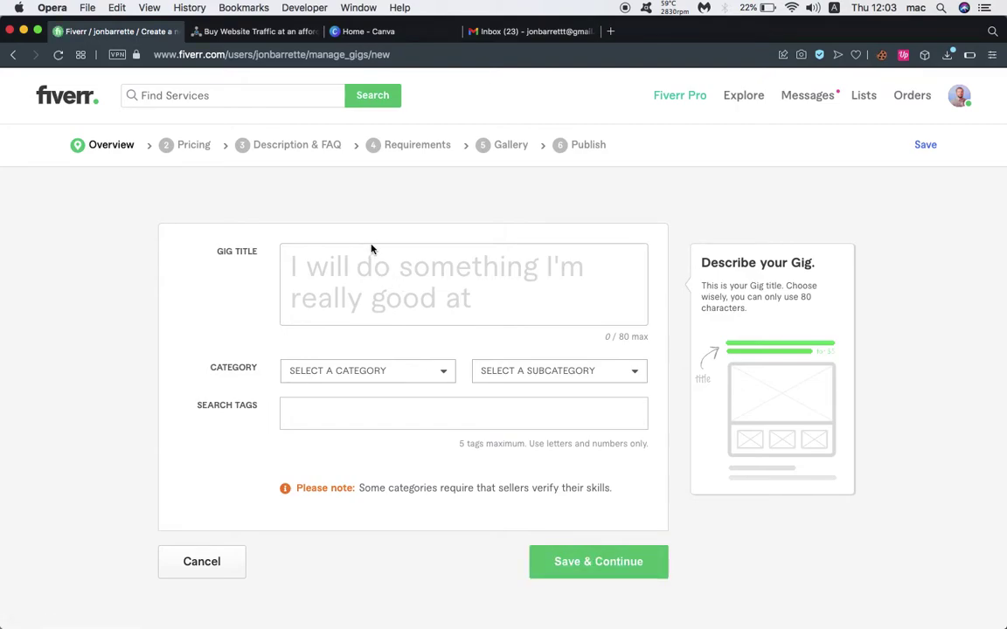
pyautogui.click(258, 31)
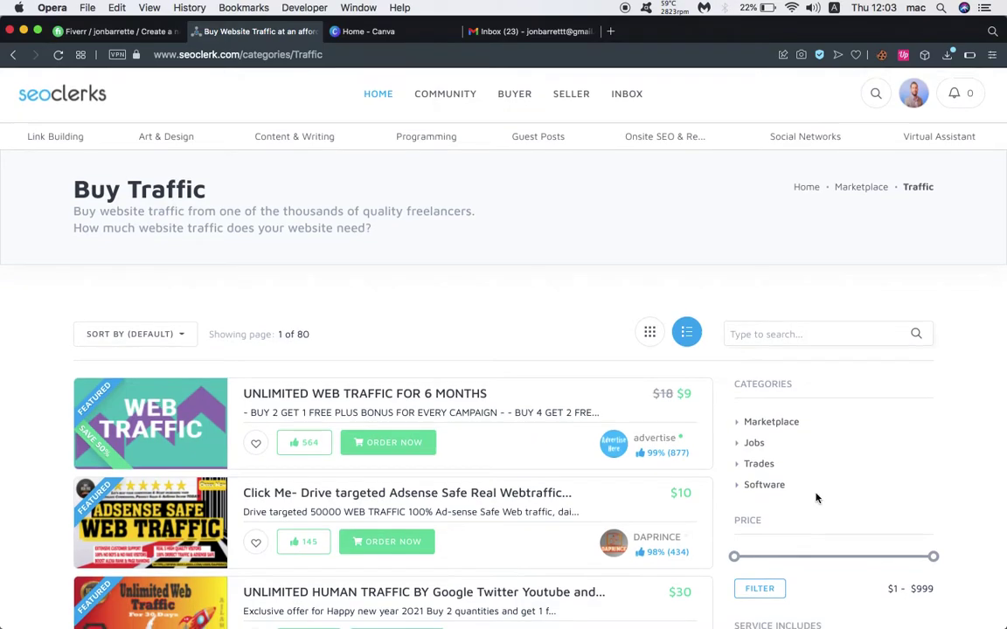
pyautogui.scroll(-5, 815, 496)
pyautogui.scroll(1, 817, 498)
pyautogui.scroll(1, 808, 472)
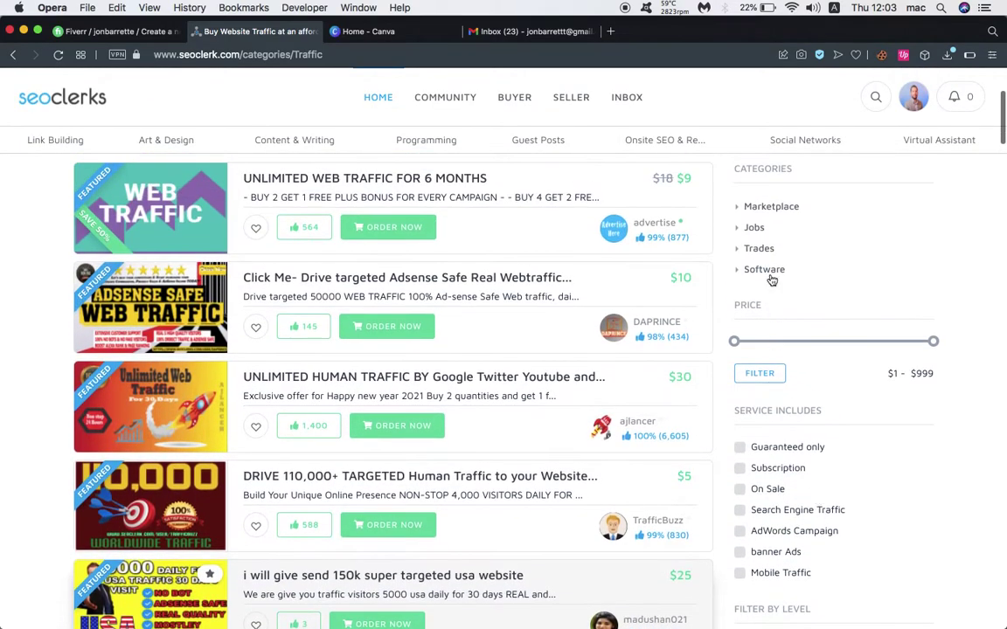
pyautogui.click(751, 208)
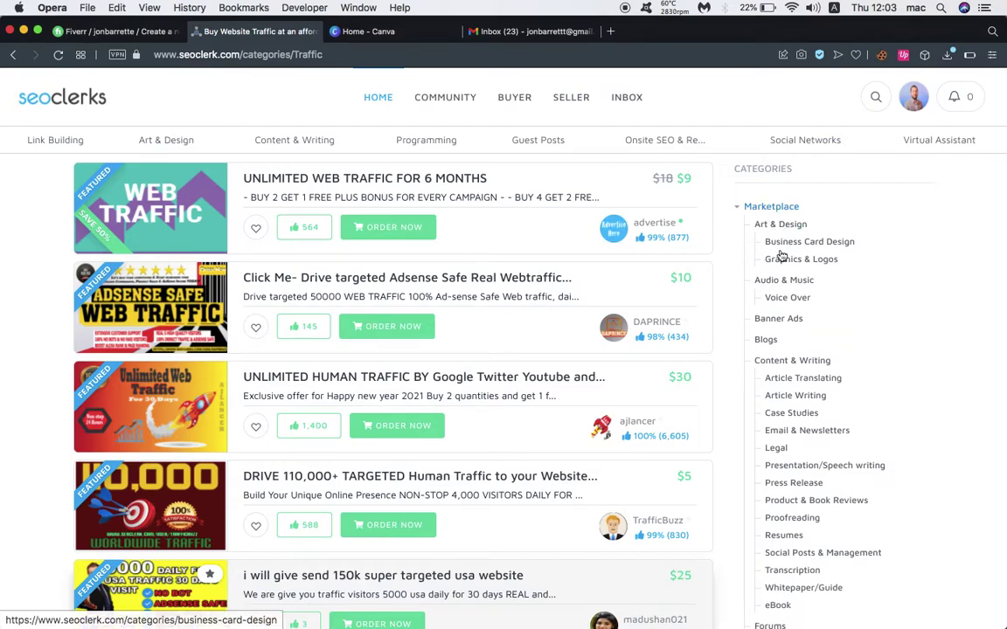
pyautogui.scroll(-2, 817, 509)
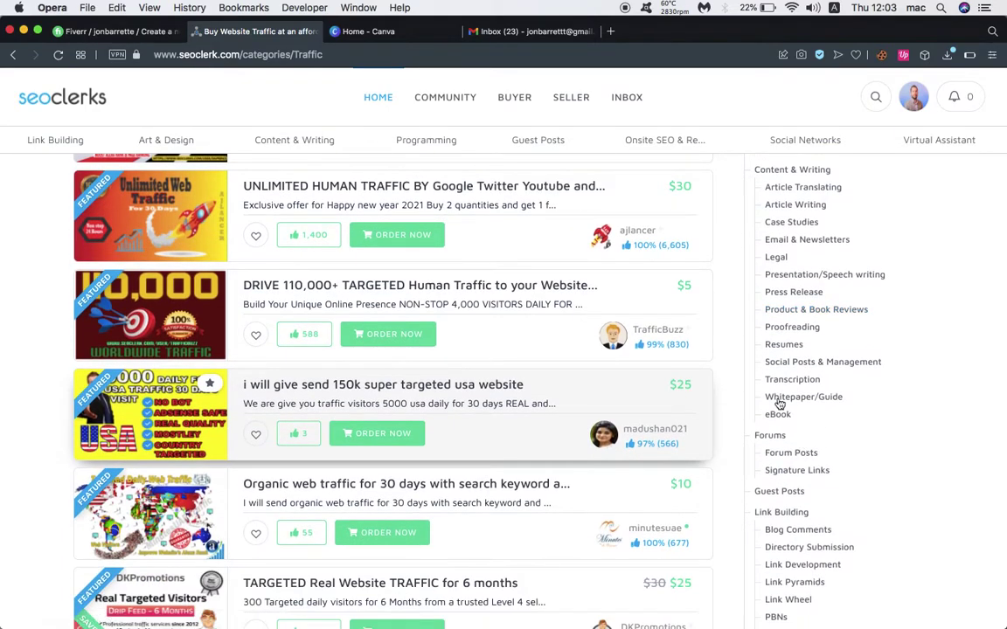
pyautogui.scroll(-1, 808, 315)
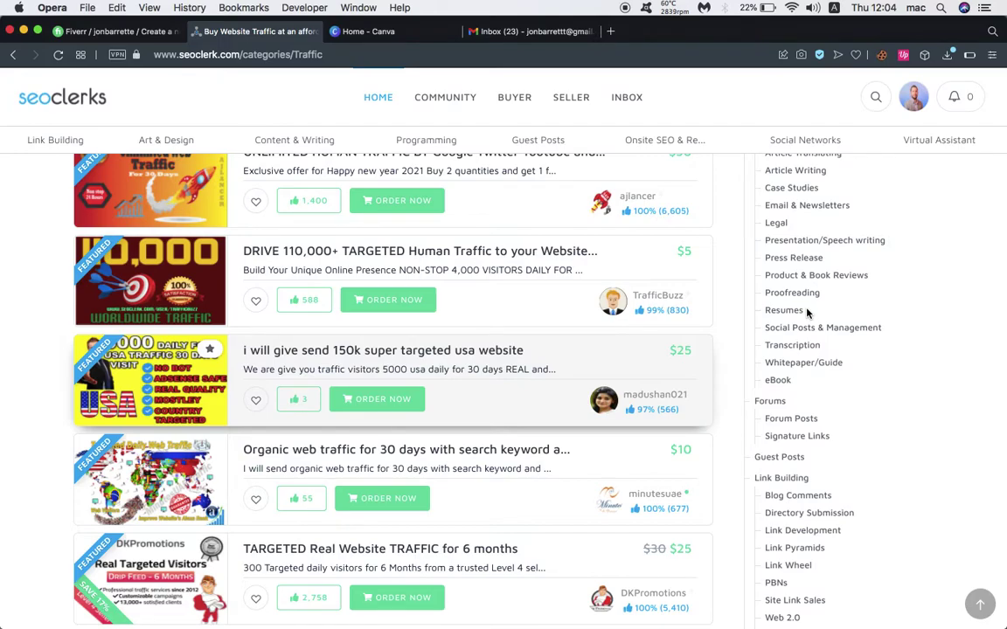
pyautogui.scroll(-9, 807, 312)
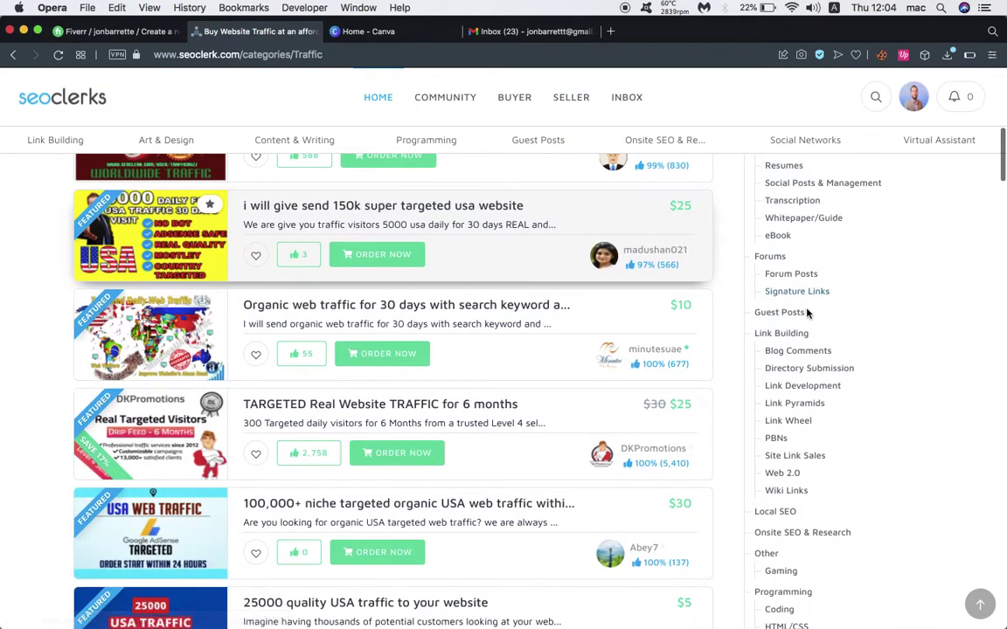
pyautogui.scroll(-7, 807, 312)
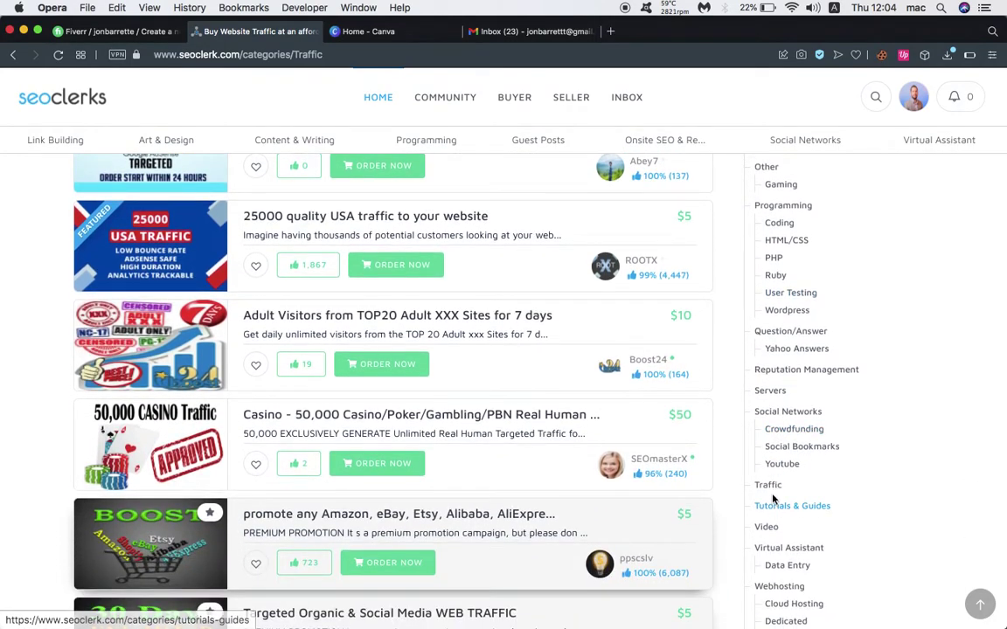
pyautogui.click(769, 486)
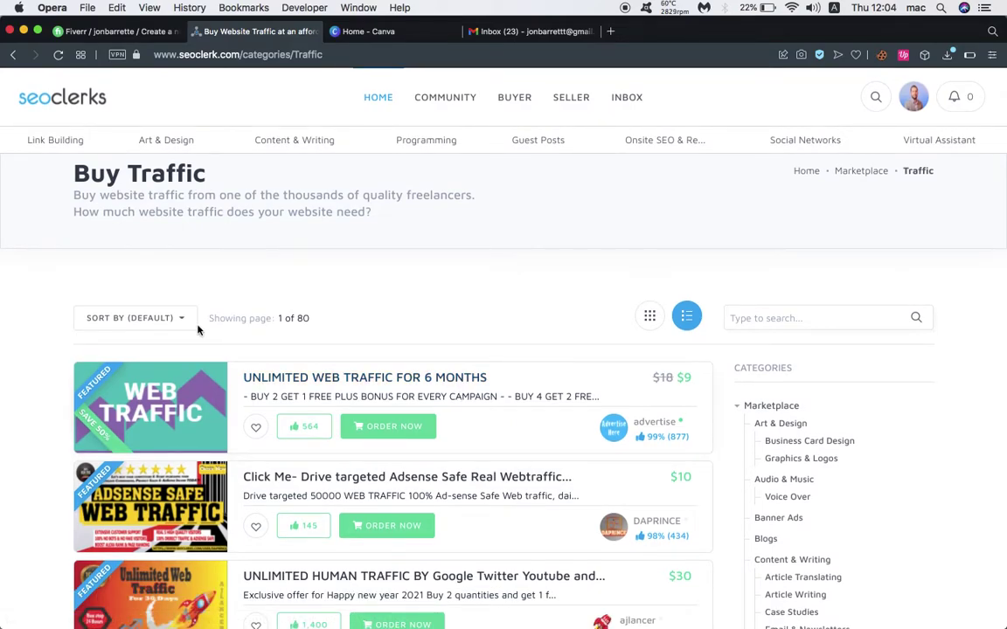
# Sort the traffic services by rating and open the "Targeted Organic & Social Media WEB TRAFFIC" listing
pyautogui.click(175, 321)
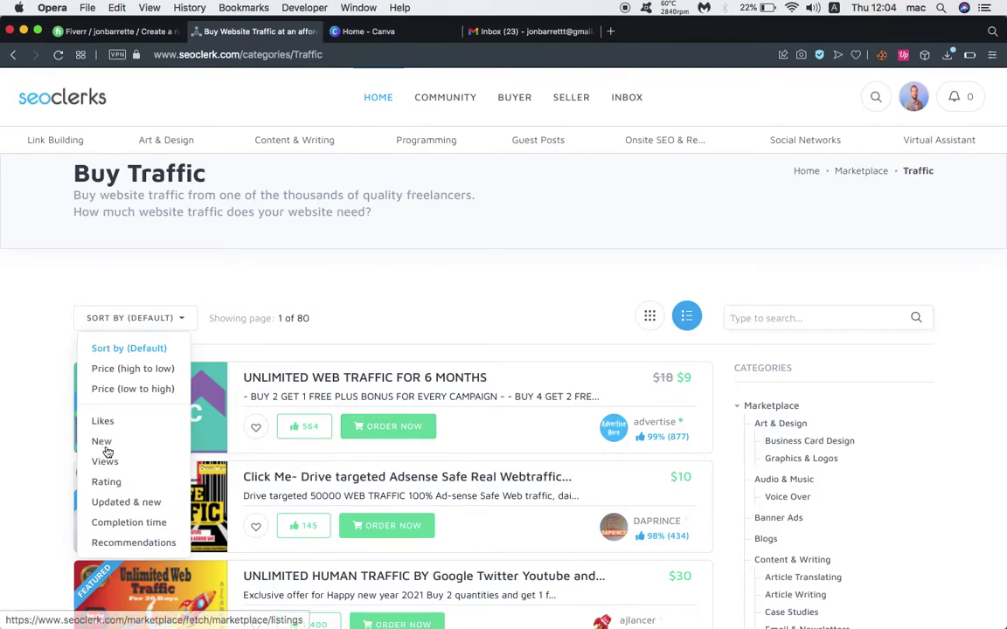
pyautogui.click(106, 482)
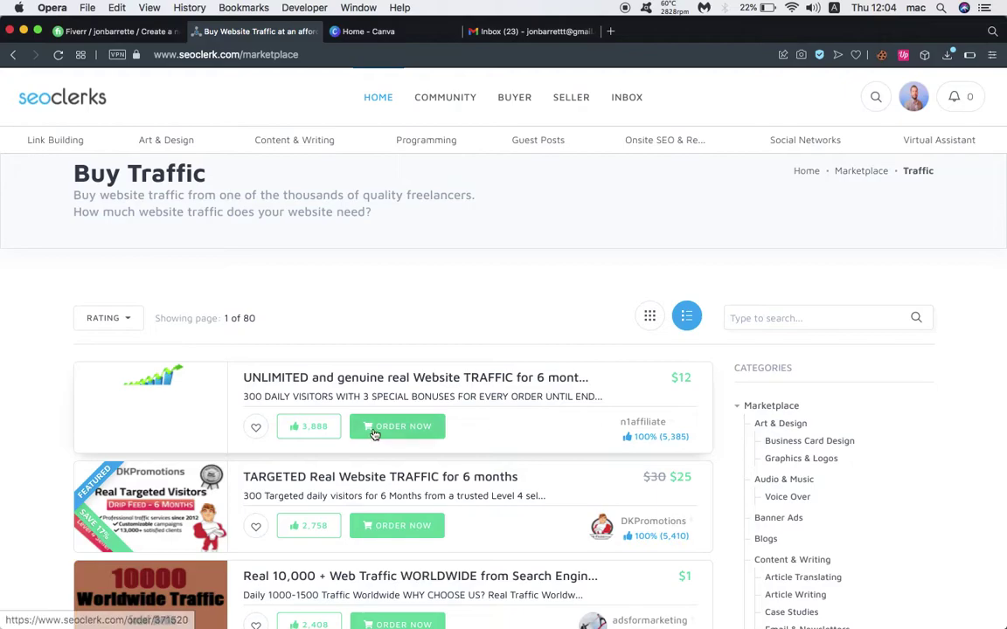
pyautogui.scroll(-3, 460, 542)
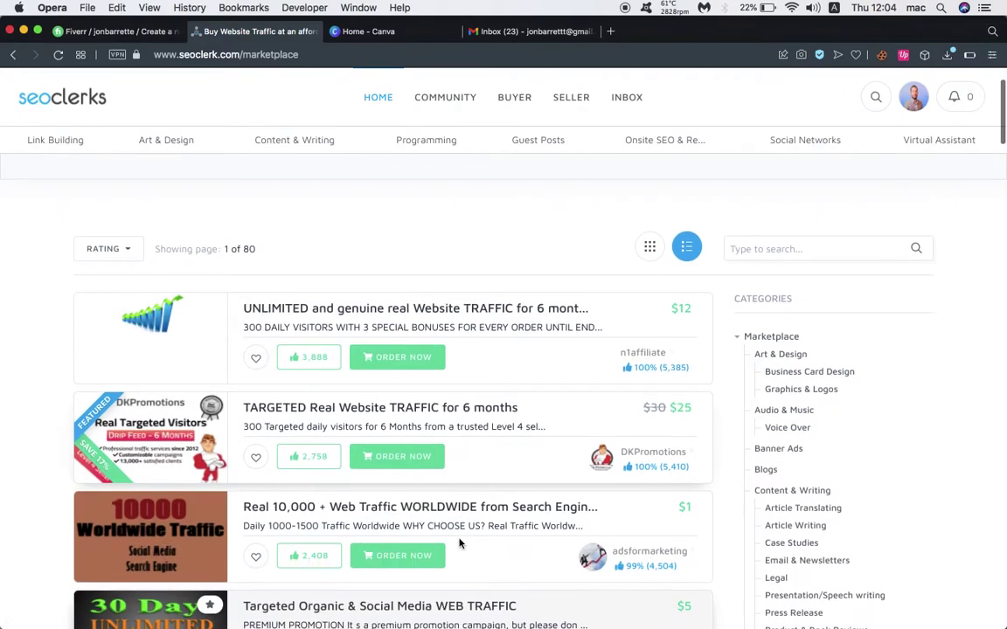
pyautogui.scroll(-2, 460, 542)
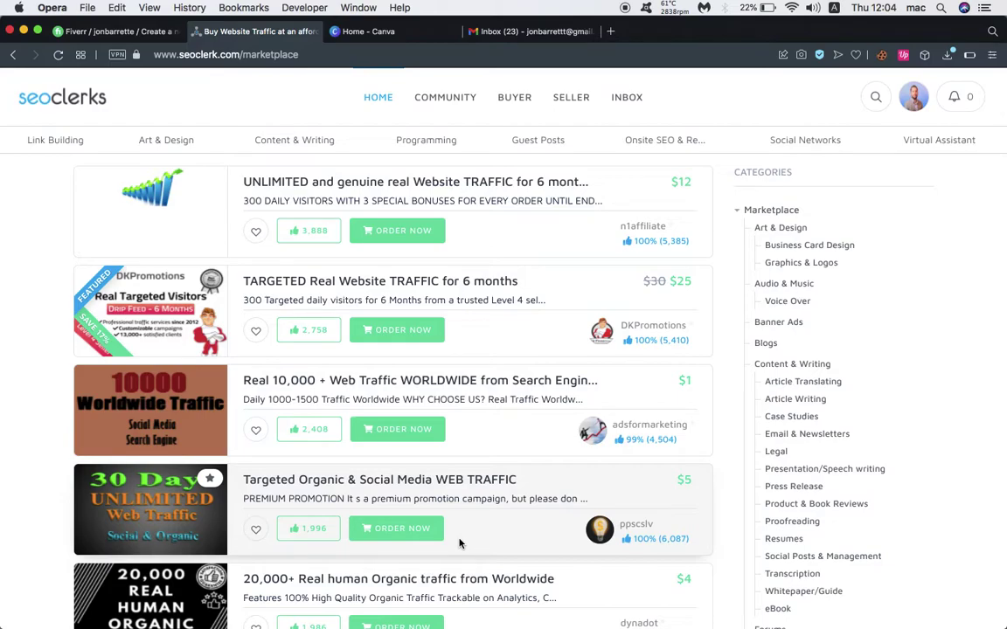
pyautogui.scroll(-2, 461, 541)
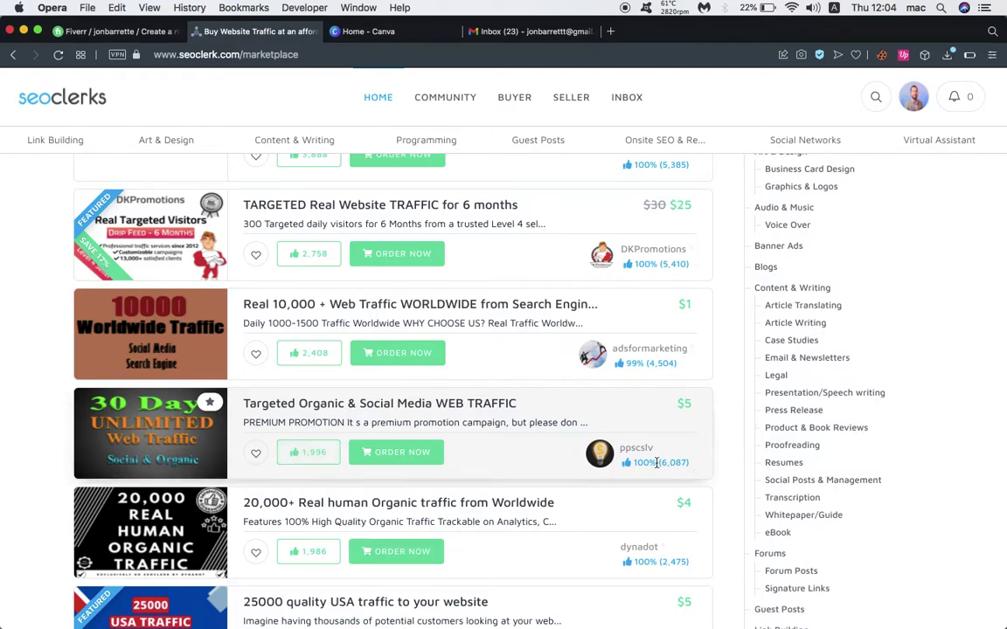
pyautogui.click(383, 408)
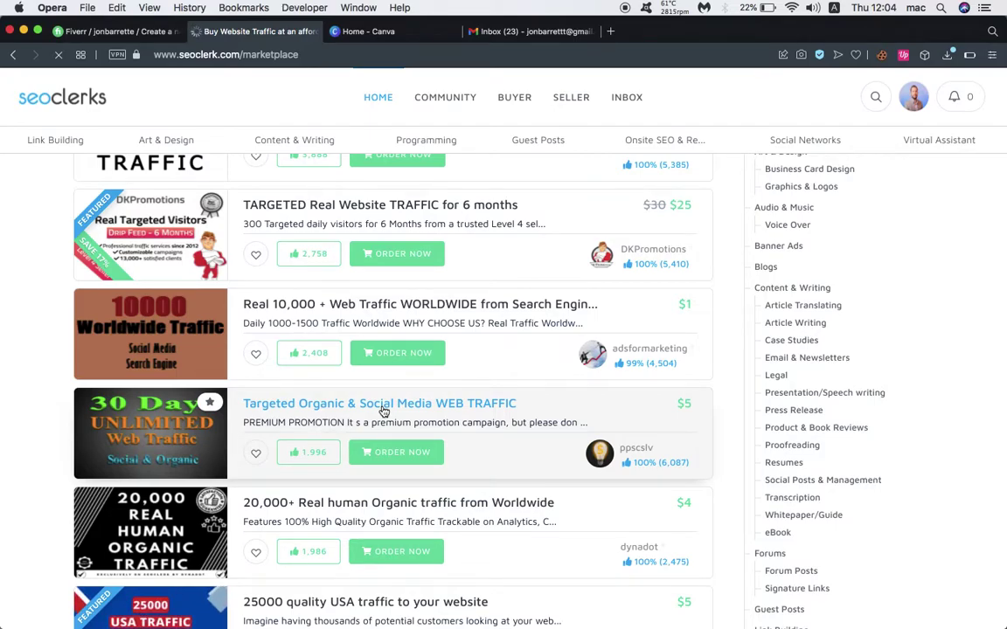
pyautogui.scroll(-1, 383, 410)
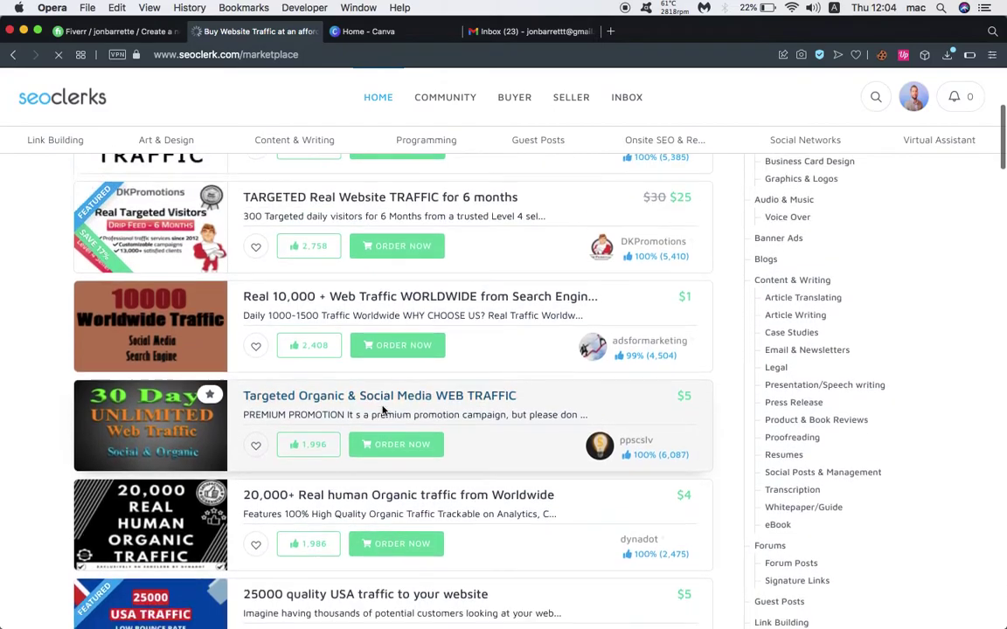
pyautogui.click(112, 30)
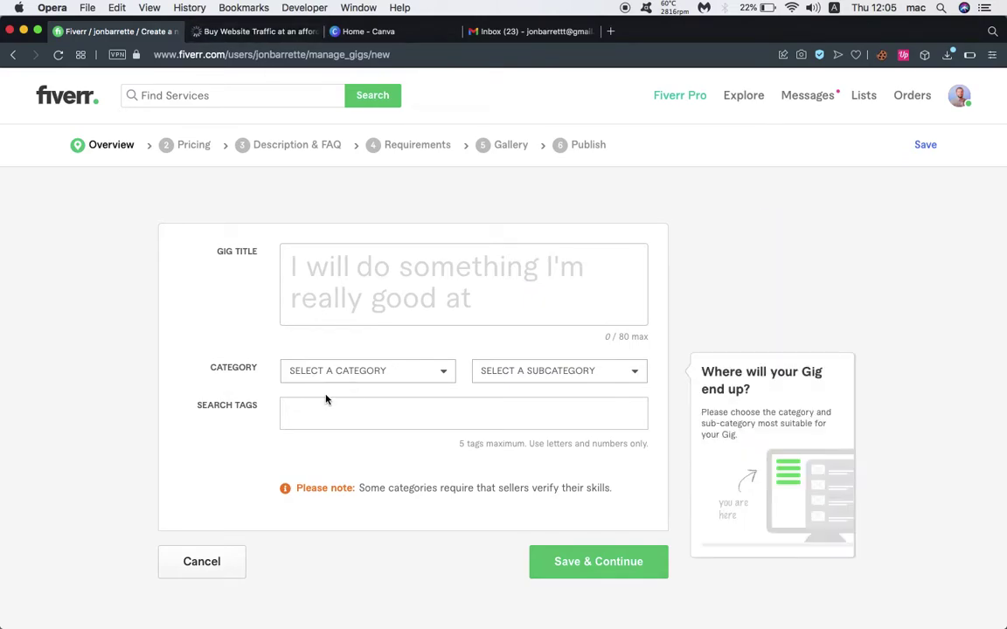
pyautogui.scroll(-3, 370, 356)
pyautogui.scroll(3, 370, 357)
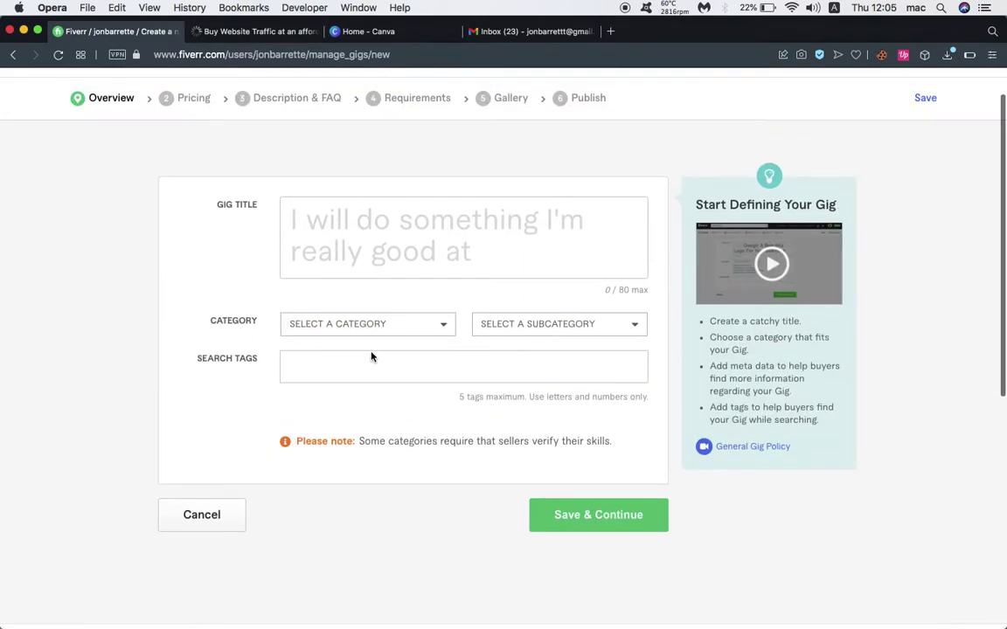
# Return to SEOClerks and examine the "Targeted Organic & Social Media WEB TRAFFIC" listing, including the seller's response time
pyautogui.click(262, 33)
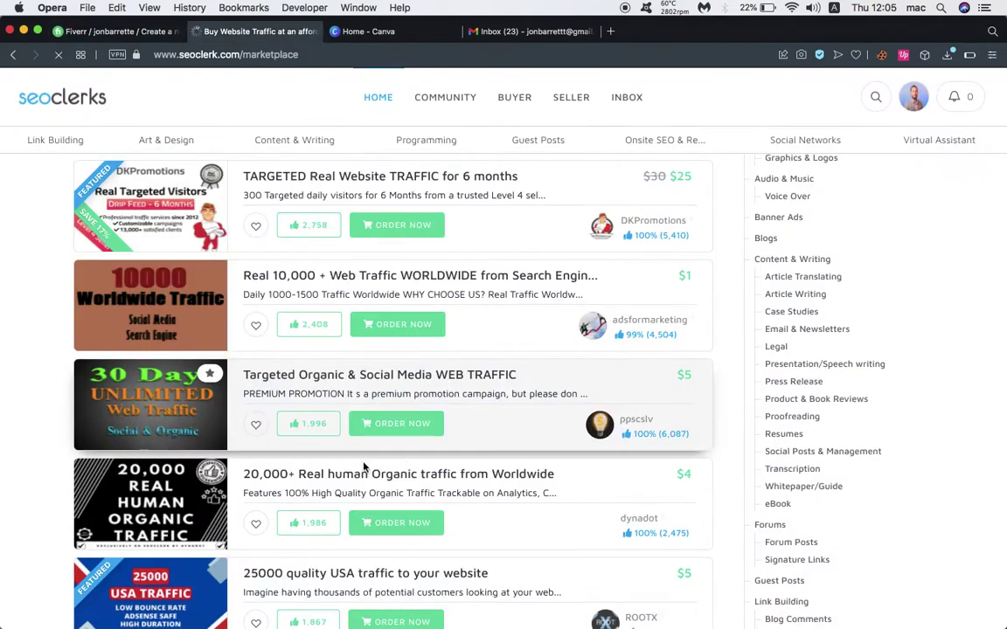
pyautogui.keyDown('super'); pyautogui.click(334, 382); pyautogui.keyUp('super')
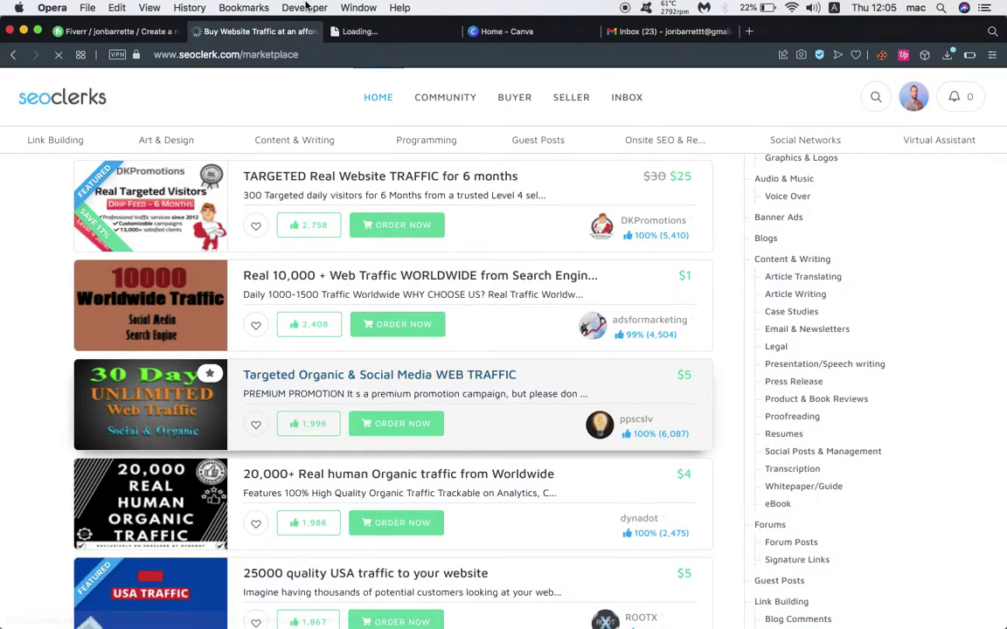
pyautogui.click(349, 31)
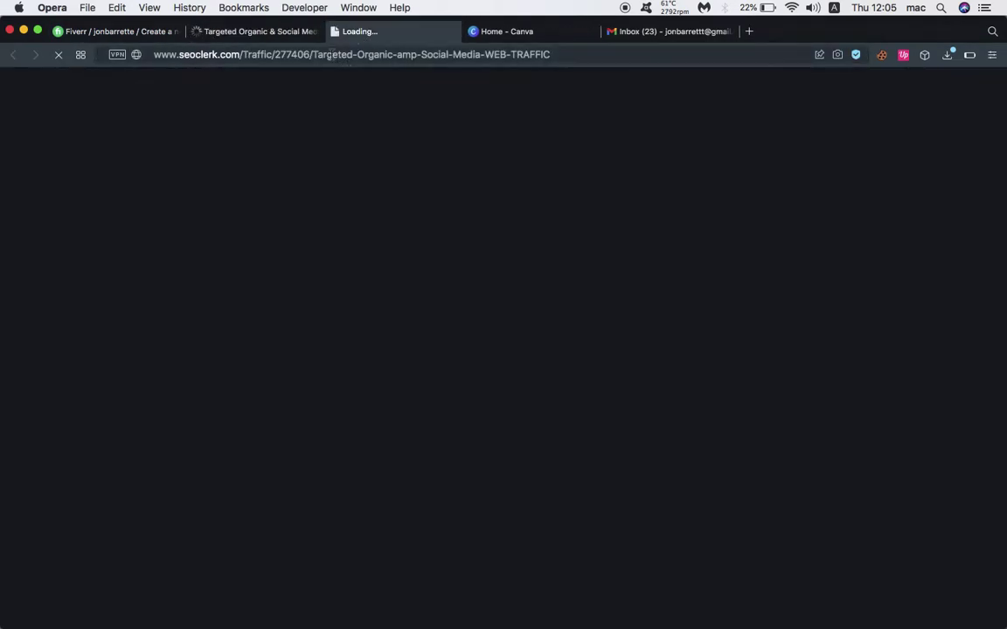
pyautogui.click(300, 35)
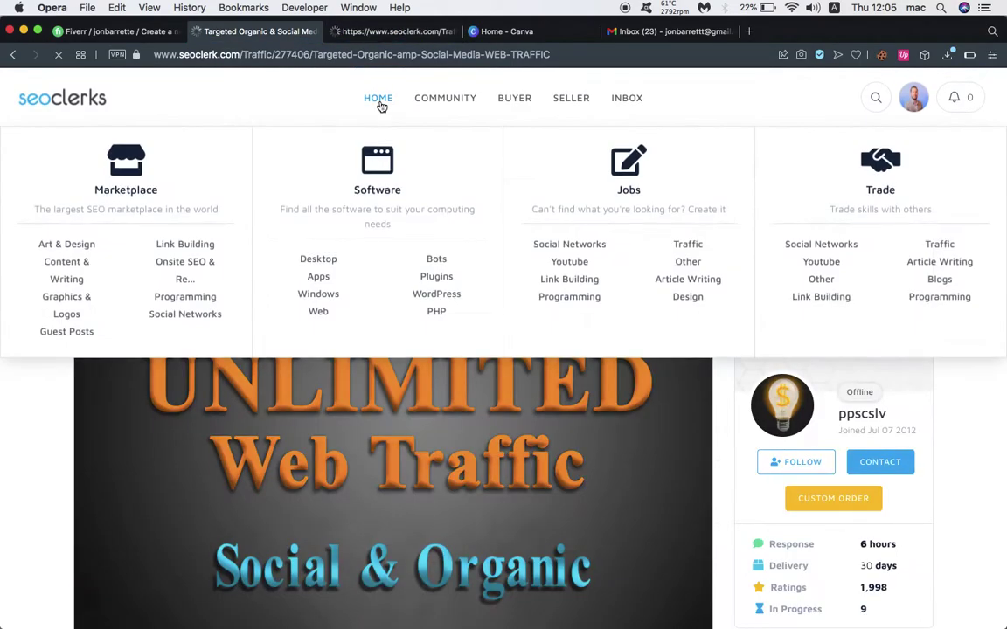
pyautogui.scroll(-1, 308, 427)
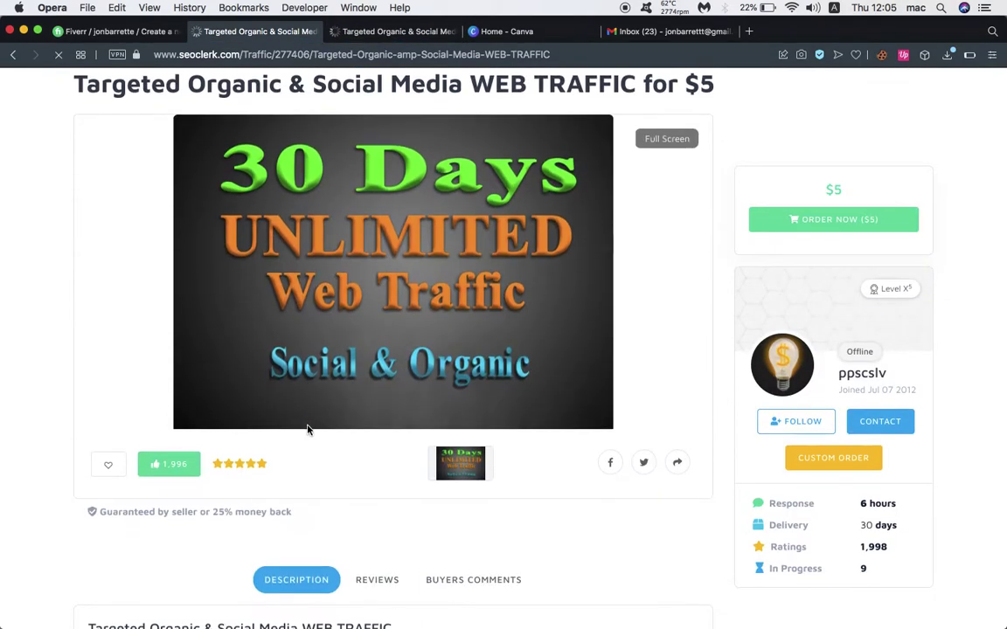
pyautogui.tripleClick(883, 504)
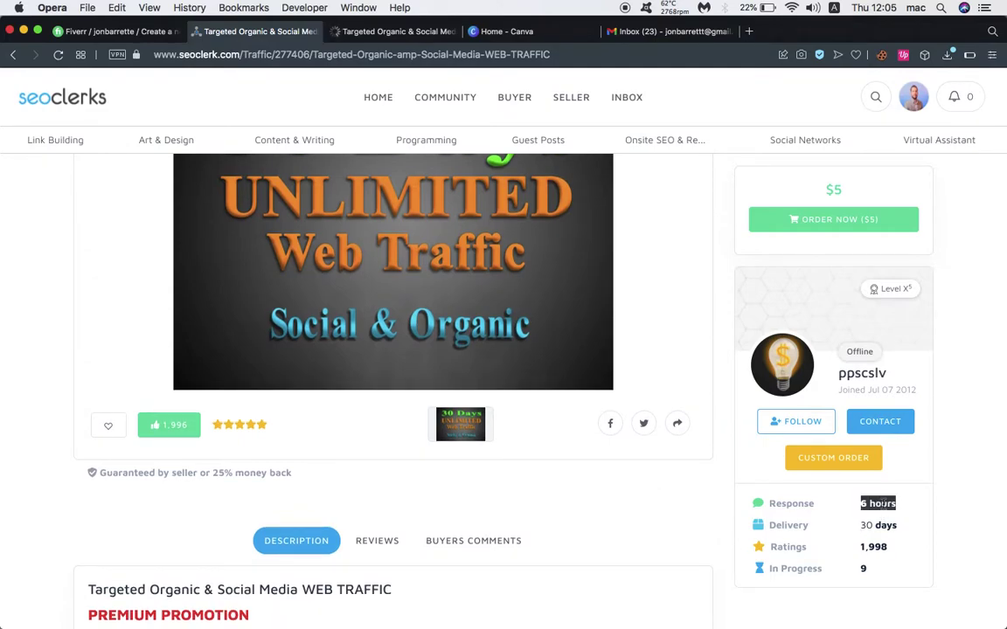
# Examine the listing's seller statistics, orders in progress, description, tags and paid extras
pyautogui.click(882, 504)
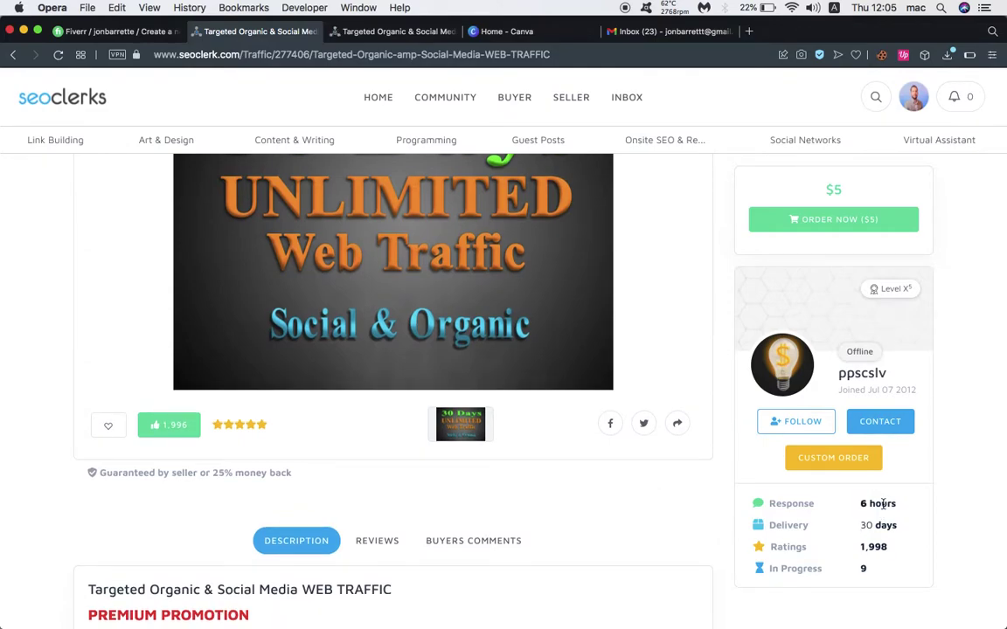
pyautogui.scroll(-1, 883, 503)
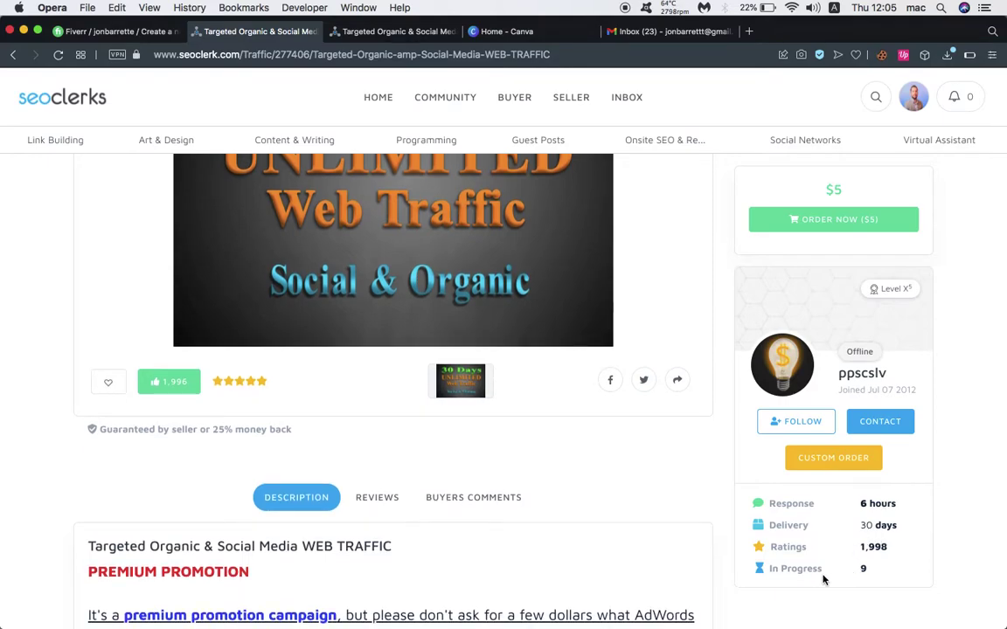
pyautogui.doubleClick(863, 568)
pyautogui.scroll(2, 595, 488)
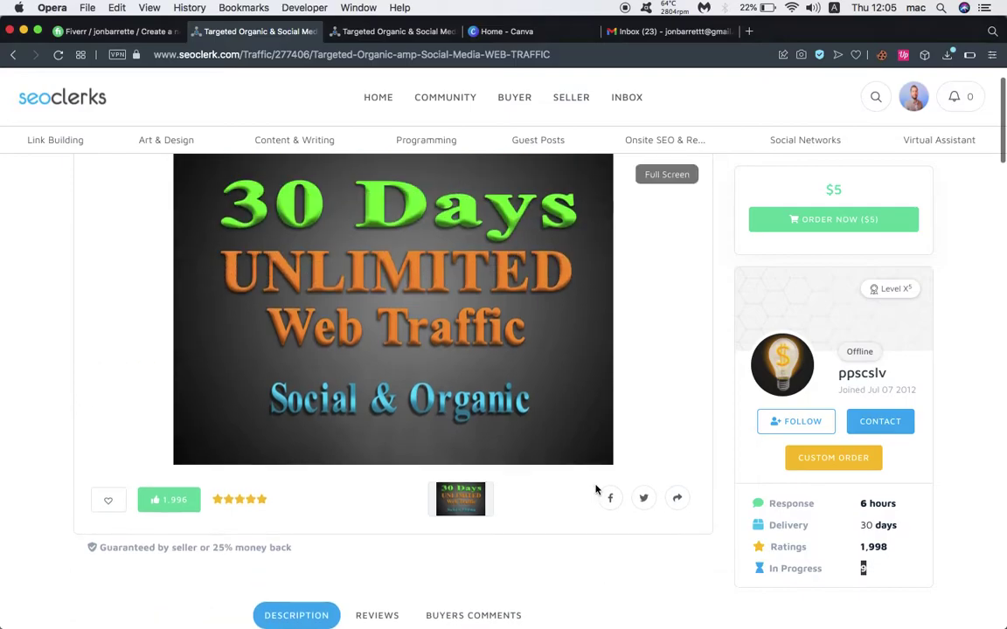
pyautogui.scroll(-8, 595, 487)
pyautogui.scroll(-10, 432, 410)
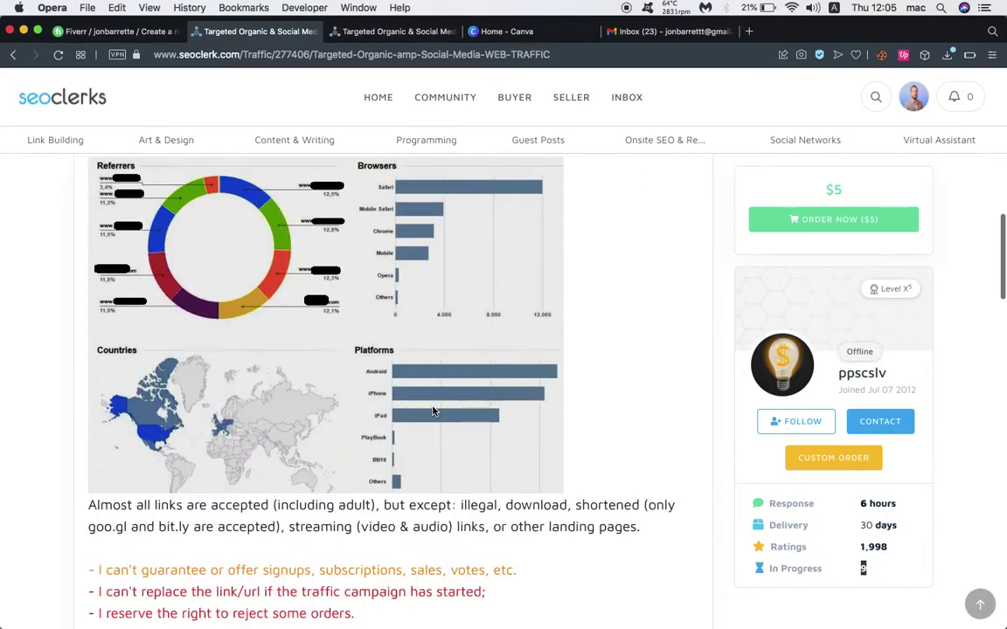
pyautogui.scroll(-10, 432, 411)
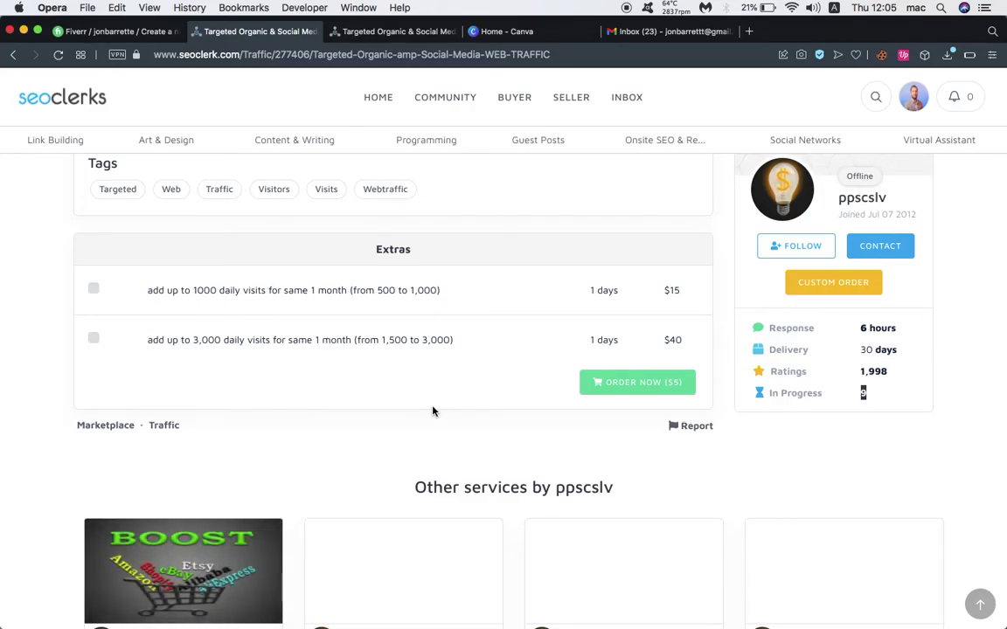
pyautogui.scroll(10, 432, 411)
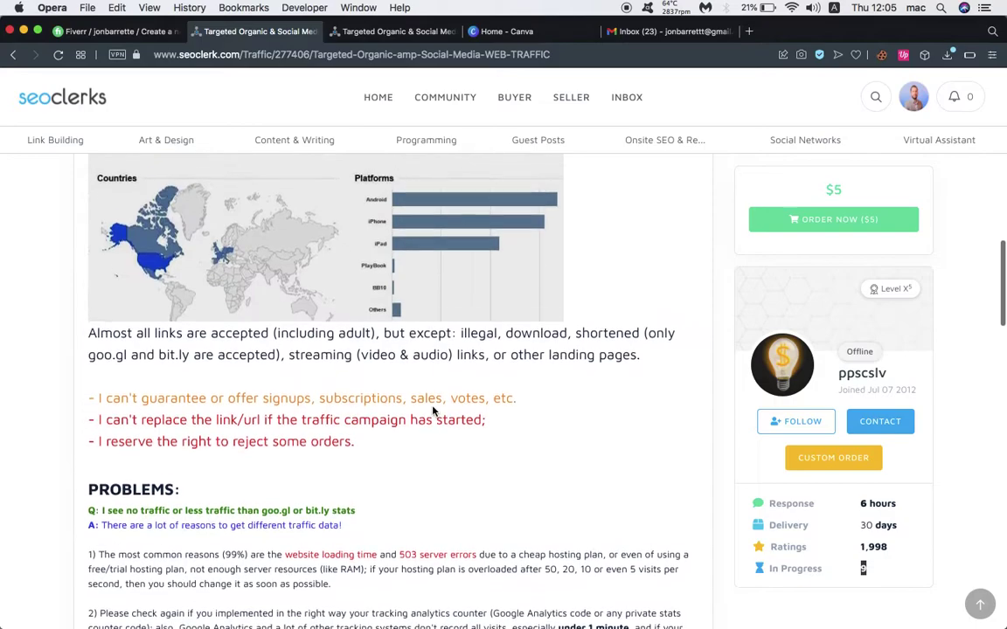
pyautogui.scroll(8, 431, 410)
pyautogui.scroll(8, 432, 411)
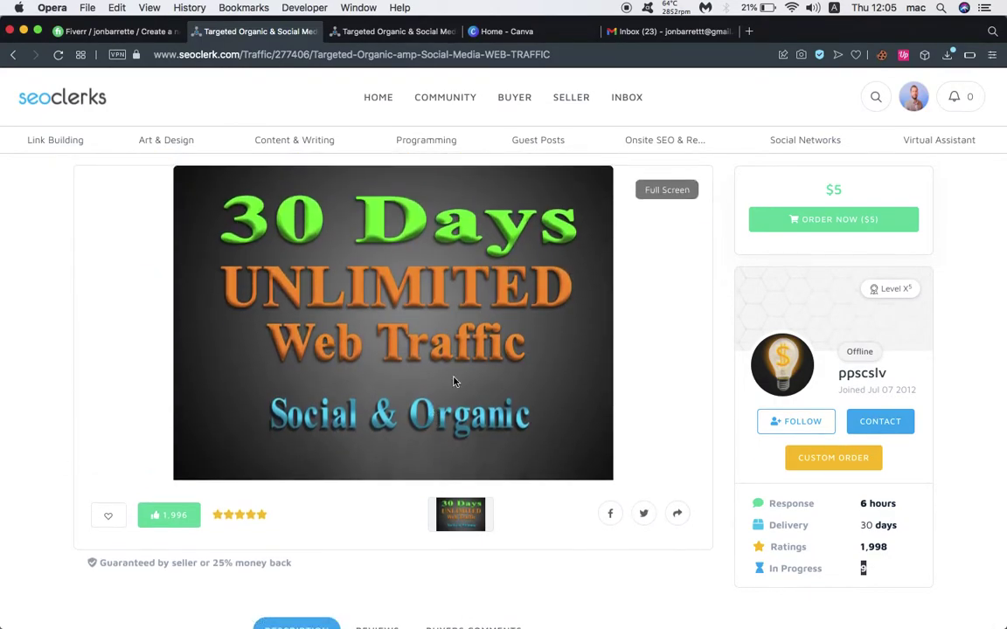
pyautogui.scroll(1, 542, 363)
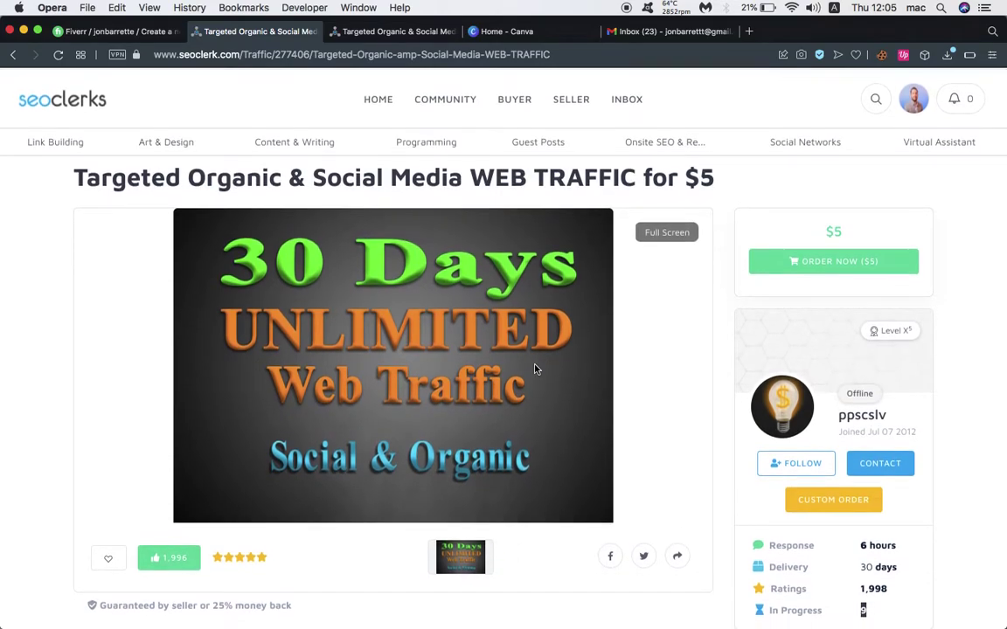
# Copy the listing's title "Targeted Organic & Social Media WEB TRAFFIC for $5" and paste it as the Fiverr gig title
pyautogui.tripleClick(401, 188)
pyautogui.press('super+c')
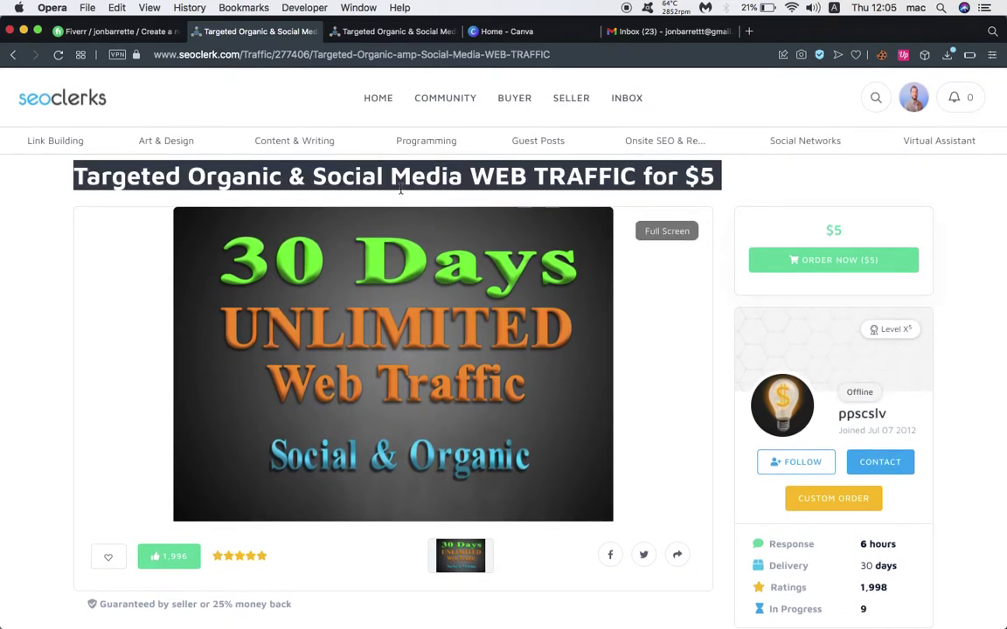
pyautogui.click(123, 31)
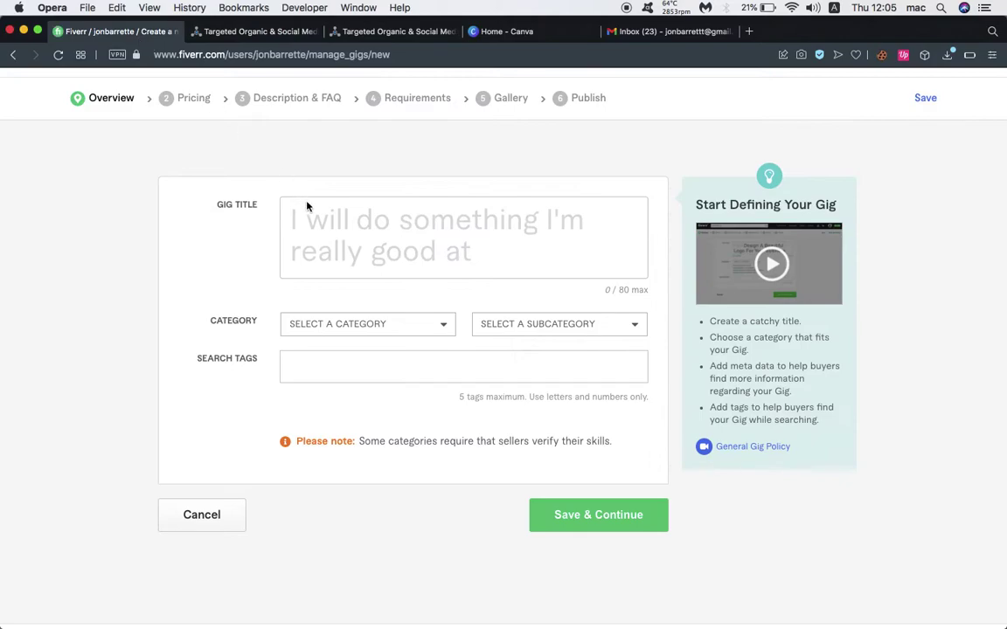
pyautogui.click(333, 222)
pyautogui.press('super+v')
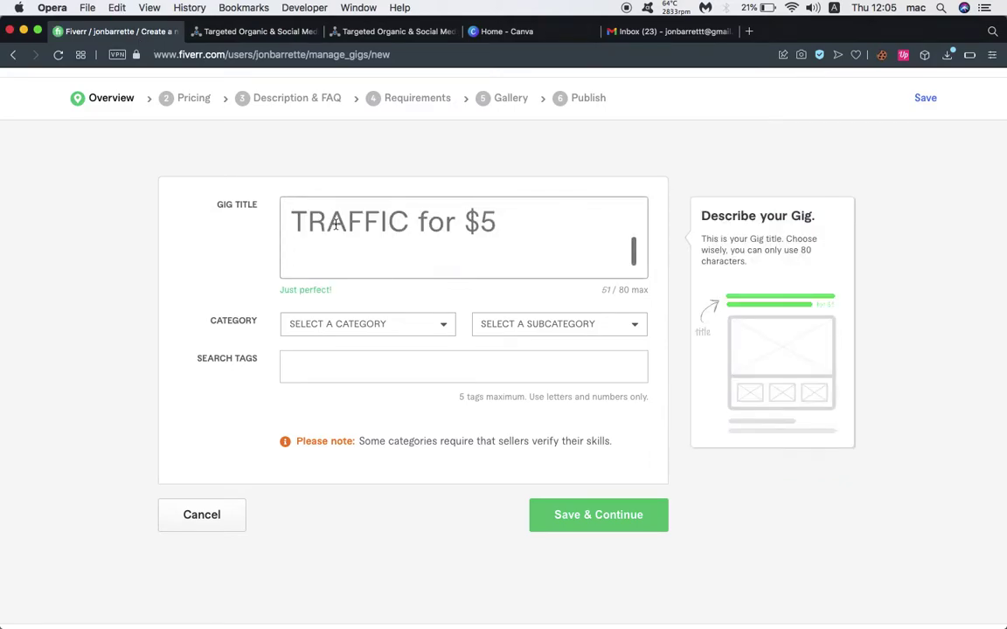
# Reword the gig title to "do Targeted Organic & Social Media WEB TRAFFIC for You."
pyautogui.press('BackSpace')
pyautogui.press('BackSpace')
pyautogui.press('BackSpace')
pyautogui.press('BackSpace')
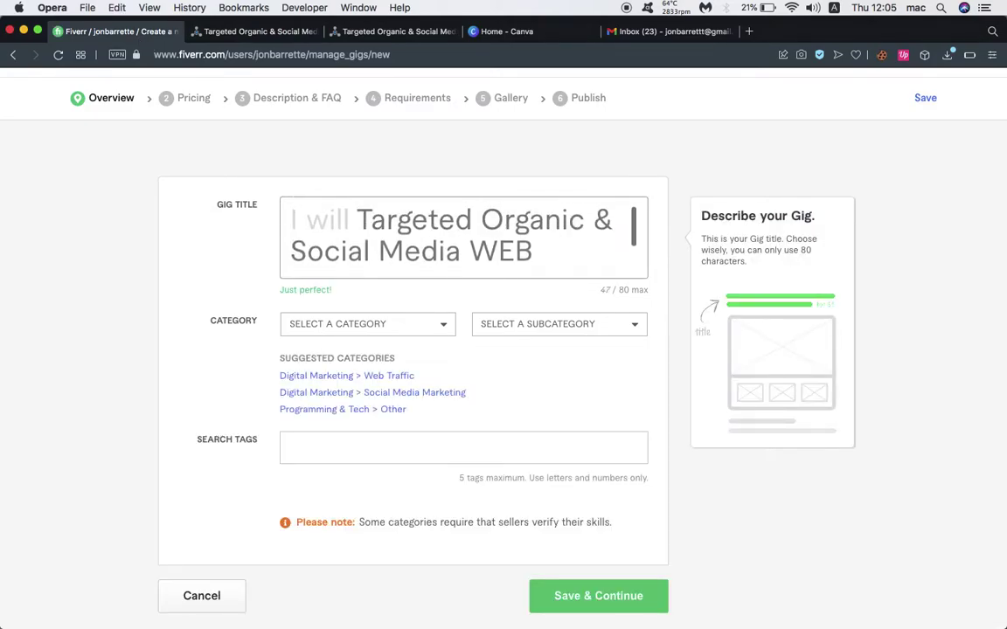
pyautogui.click(354, 219)
pyautogui.write('do')
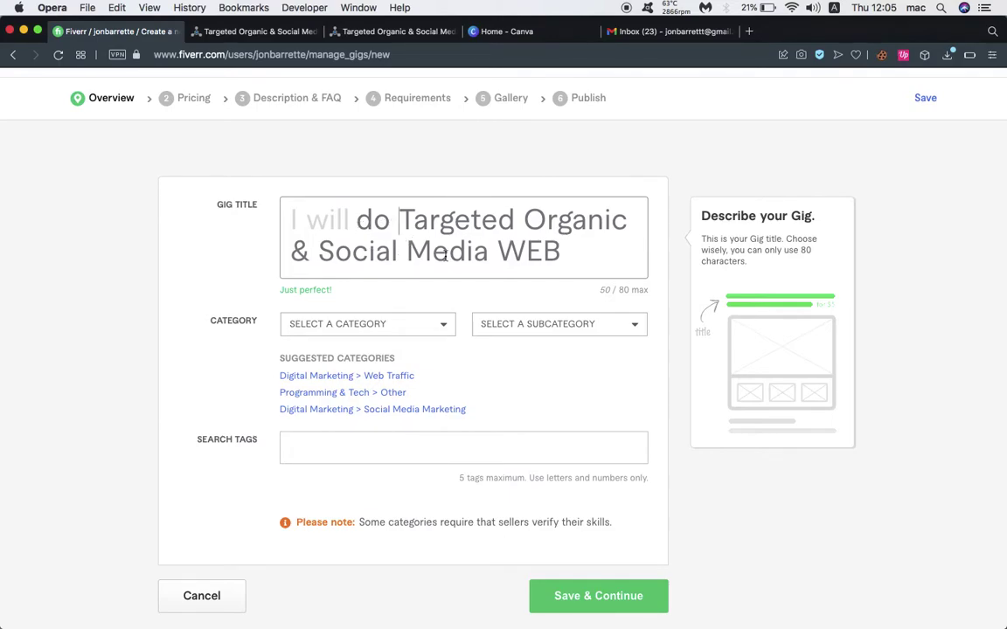
pyautogui.scroll(-3, 443, 255)
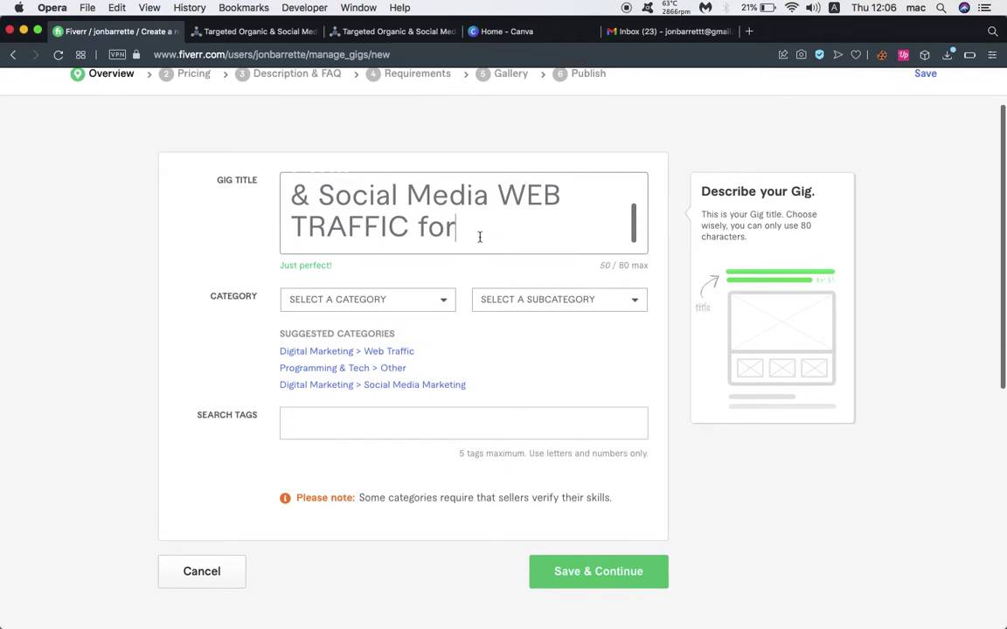
pyautogui.click(479, 237)
pyautogui.write('Yo')
pyautogui.press('BackSpace')
pyautogui.write('our')
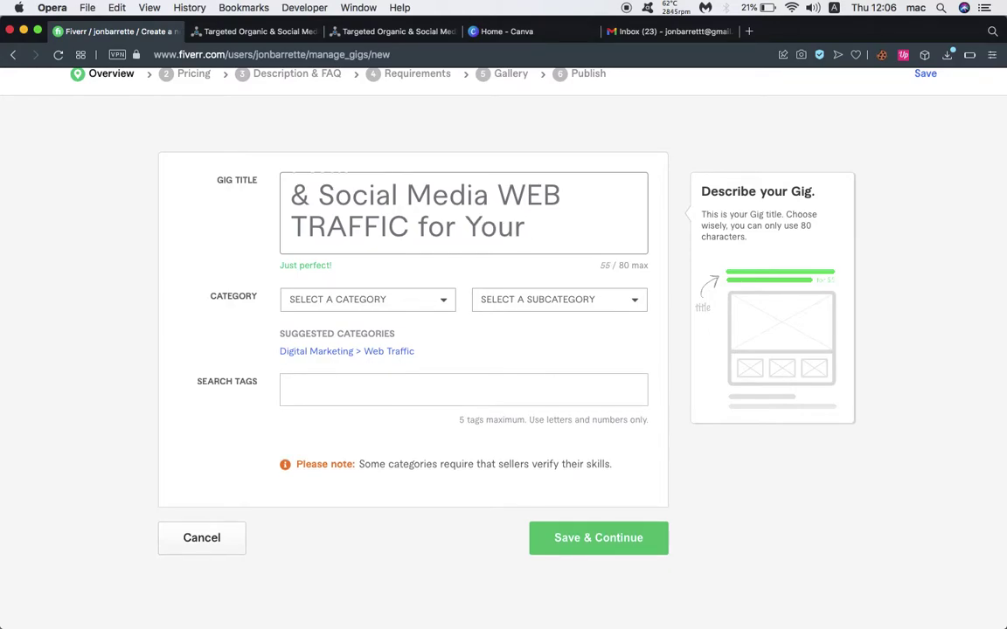
pyautogui.press('BackSpace')
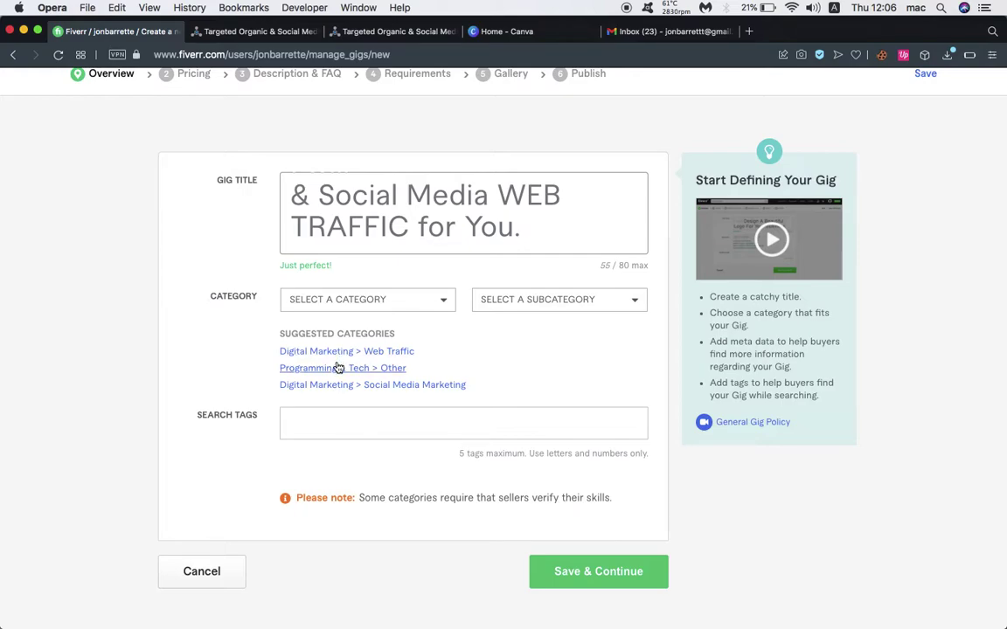
# Assign the suggested category Digital Marketing > Social Media Marketing and select Facebook, Instagram and TikTok as supported platforms
pyautogui.click(354, 386)
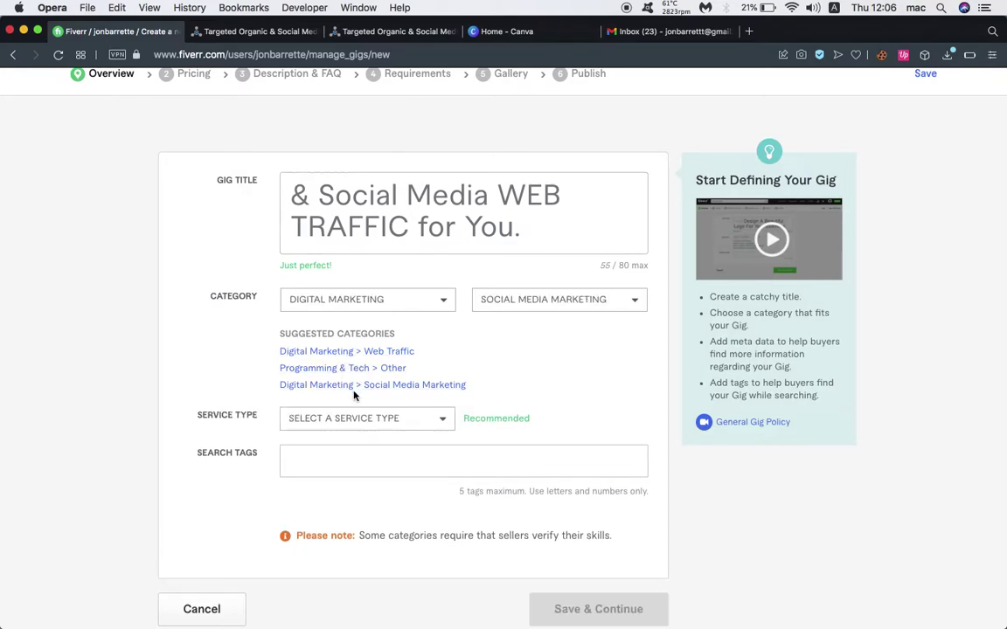
pyautogui.scroll(-3, 373, 395)
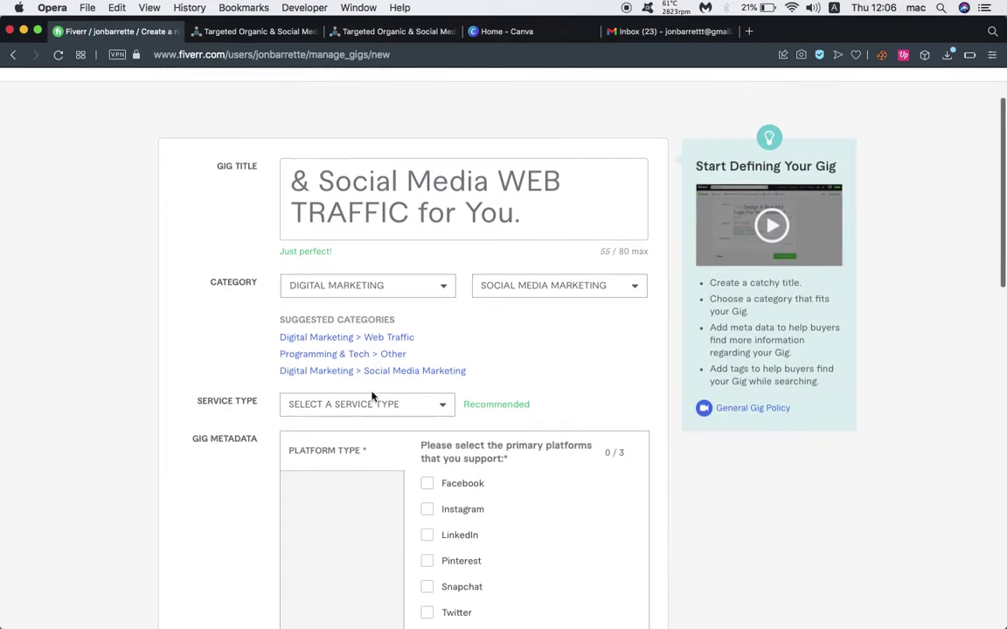
pyautogui.click(428, 379)
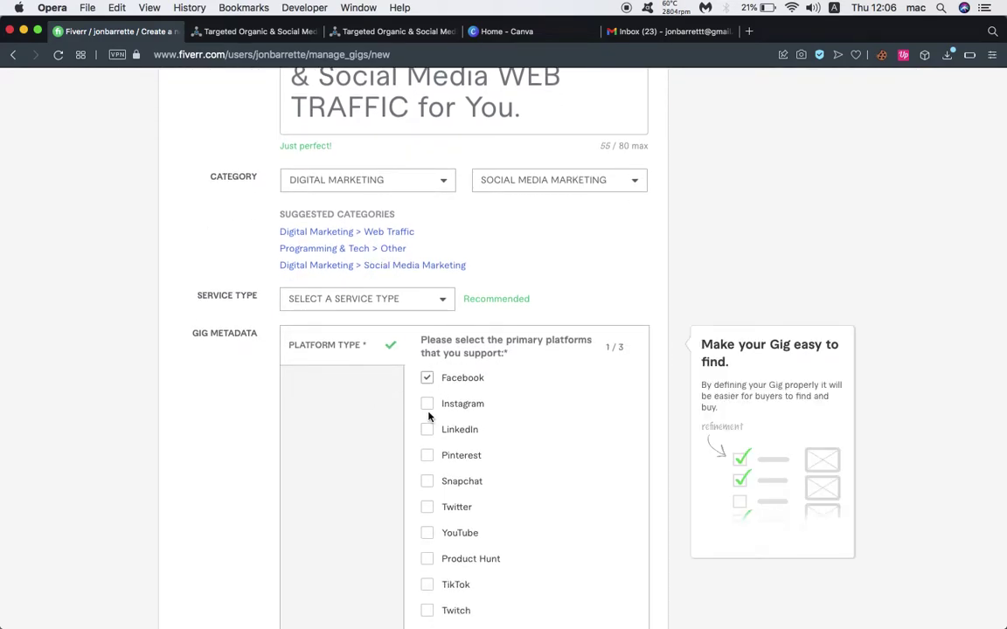
pyautogui.scroll(-2, 425, 532)
pyautogui.click(428, 500)
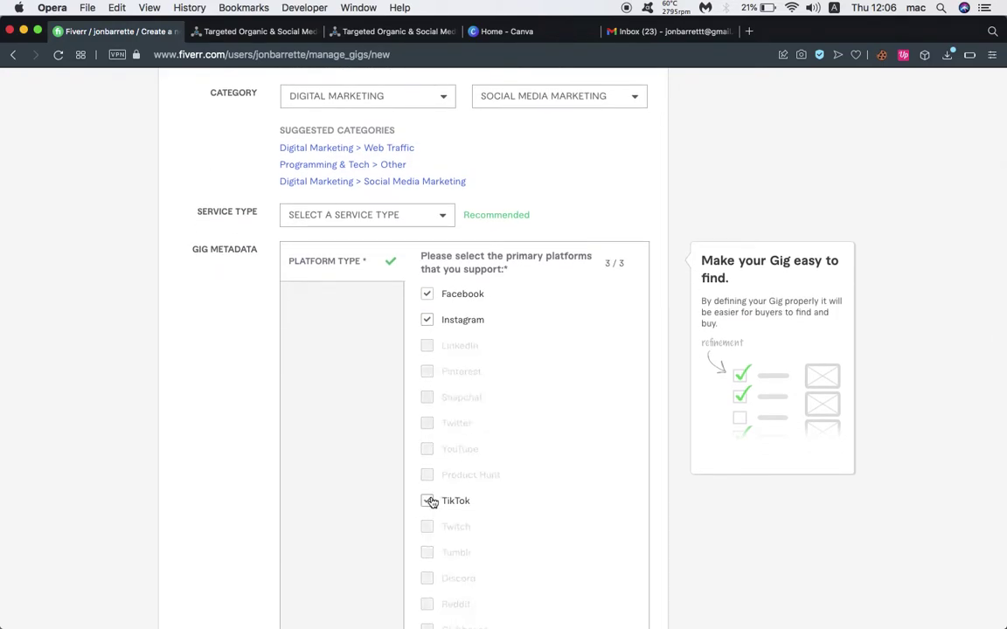
# Switch to the SEOClerks listing and copy all of its tags, from Targeted through Webtraffic
pyautogui.scroll(-9, 431, 502)
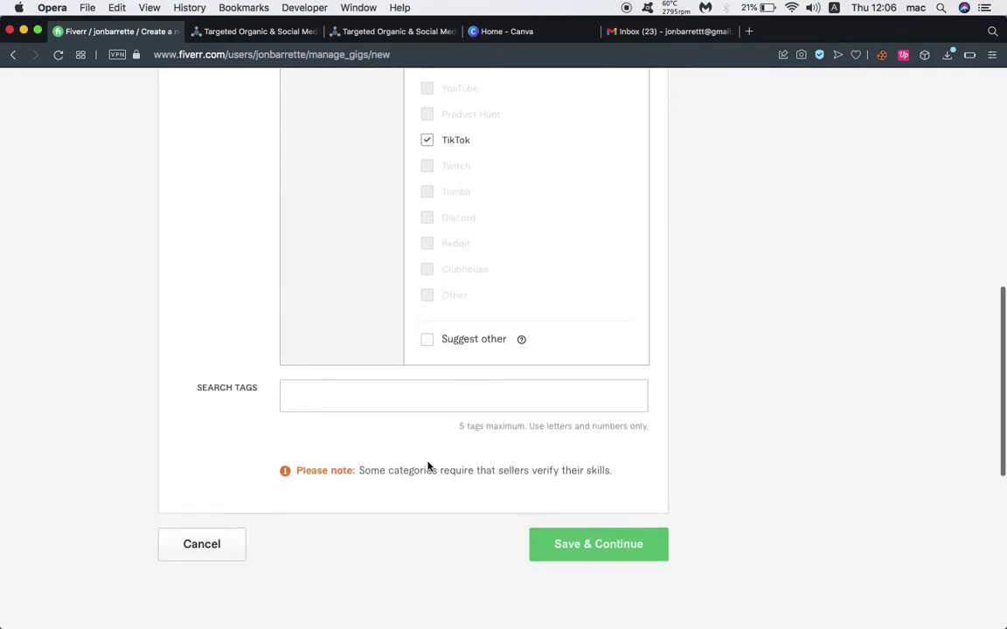
pyautogui.click(350, 403)
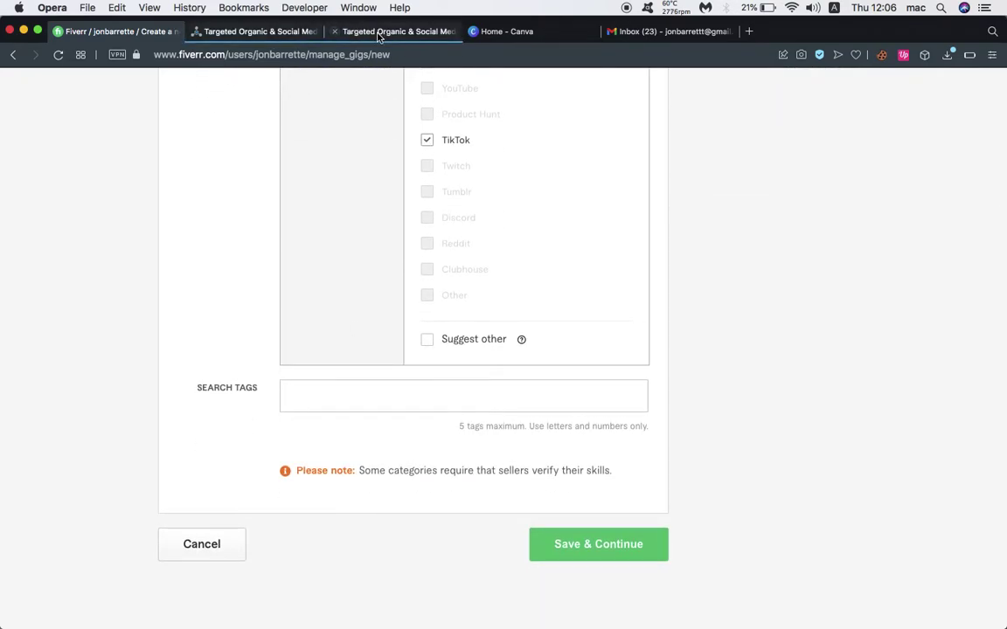
pyautogui.click(378, 33)
pyautogui.scroll(-10, 404, 558)
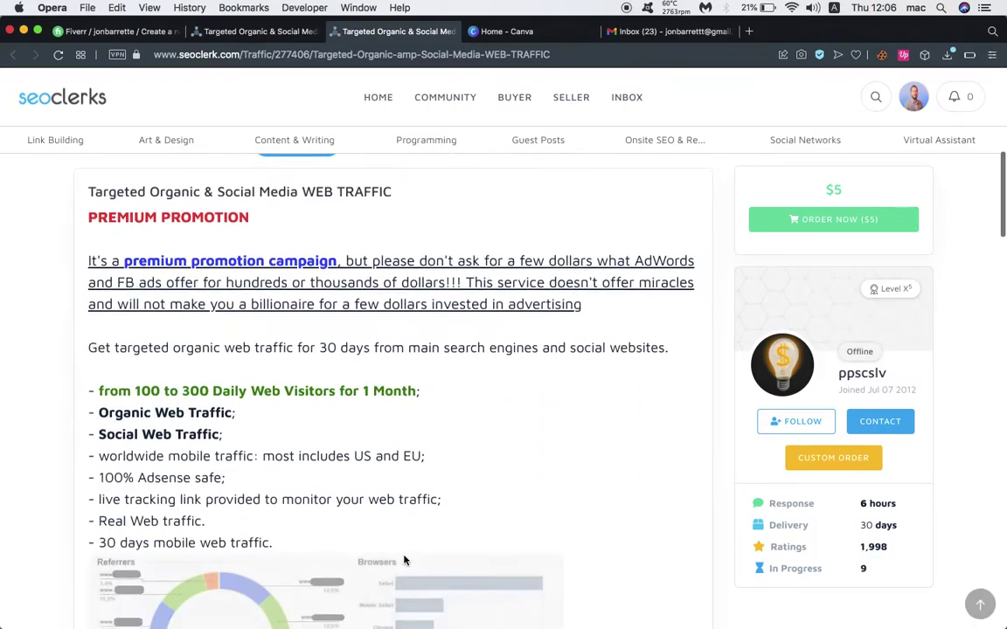
pyautogui.scroll(-10, 333, 516)
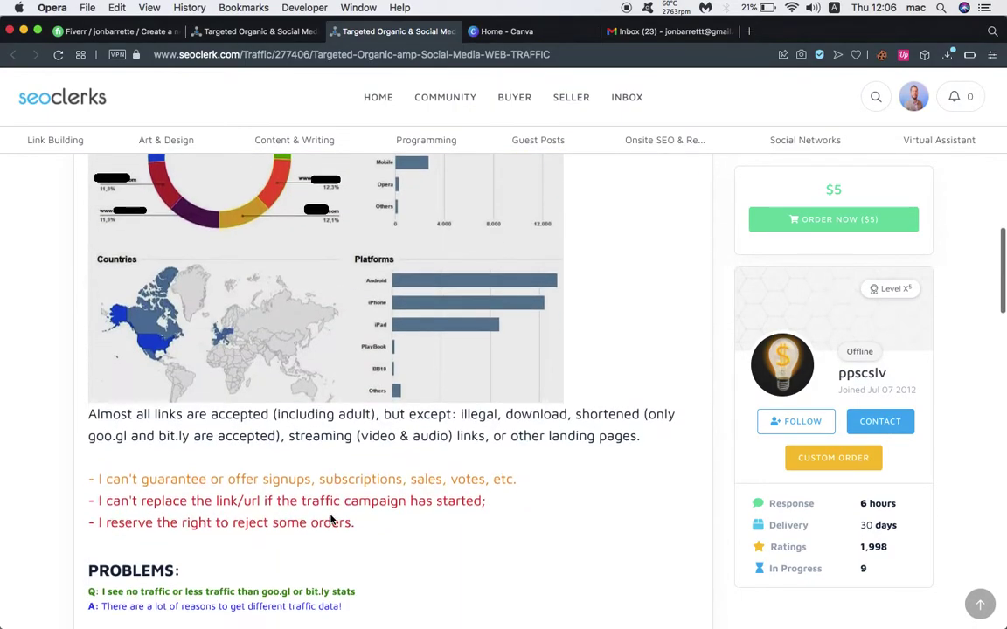
pyautogui.scroll(-10, 332, 504)
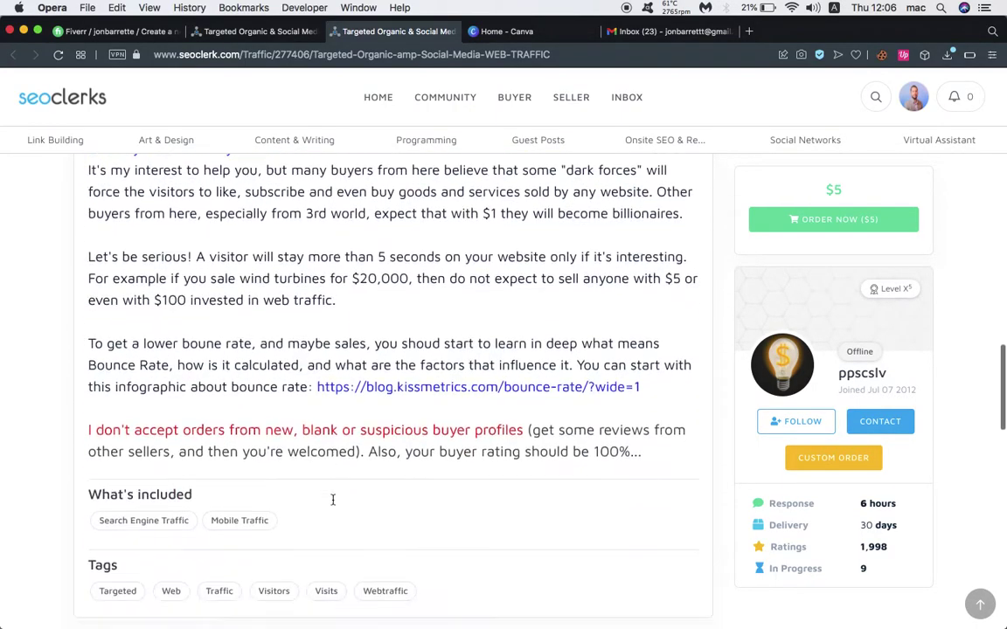
pyautogui.click(308, 350)
pyautogui.moveTo(308, 350); pyautogui.dragTo(185, 434)
pyautogui.moveTo(448, 433); pyautogui.dragTo(90, 431)
pyautogui.press('super+c')
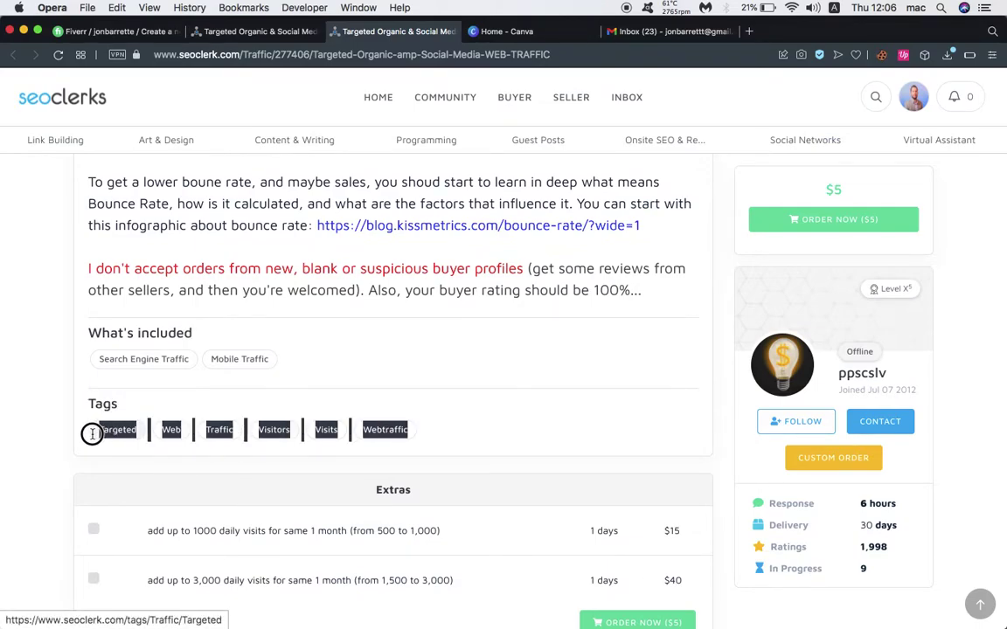
# Paste the copied tags into the Fiverr gig's search tags and trim them to create the tag "Targeted Web Traffic"
pyautogui.click(138, 35)
pyautogui.click(400, 395)
pyautogui.press('super+v')
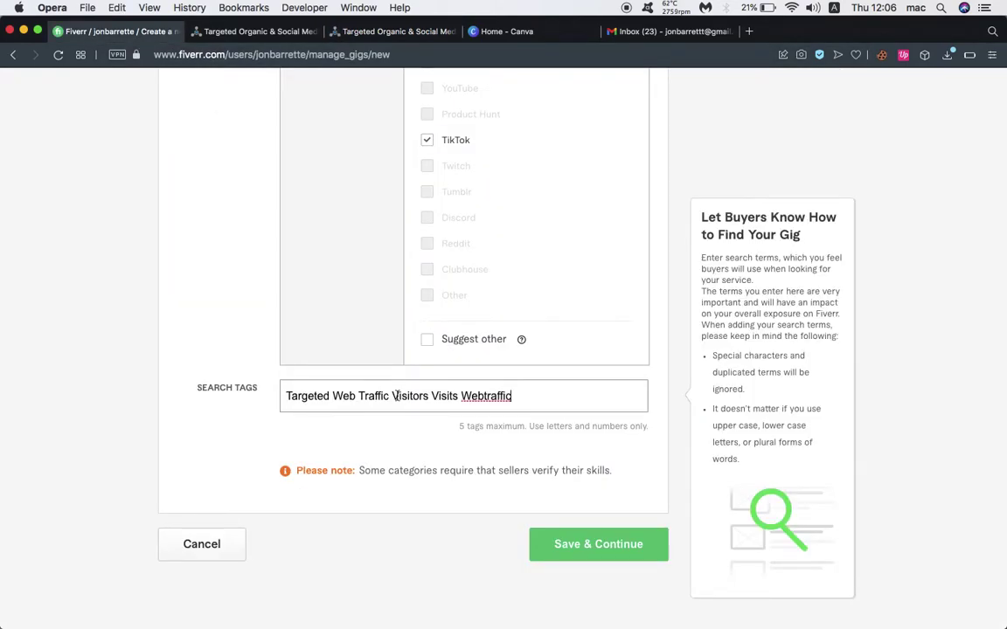
pyautogui.press('super+a')
pyautogui.press('super+c')
pyautogui.click(341, 402)
pyautogui.moveTo(390, 395); pyautogui.dragTo(562, 405)
pyautogui.press('BackSpace')
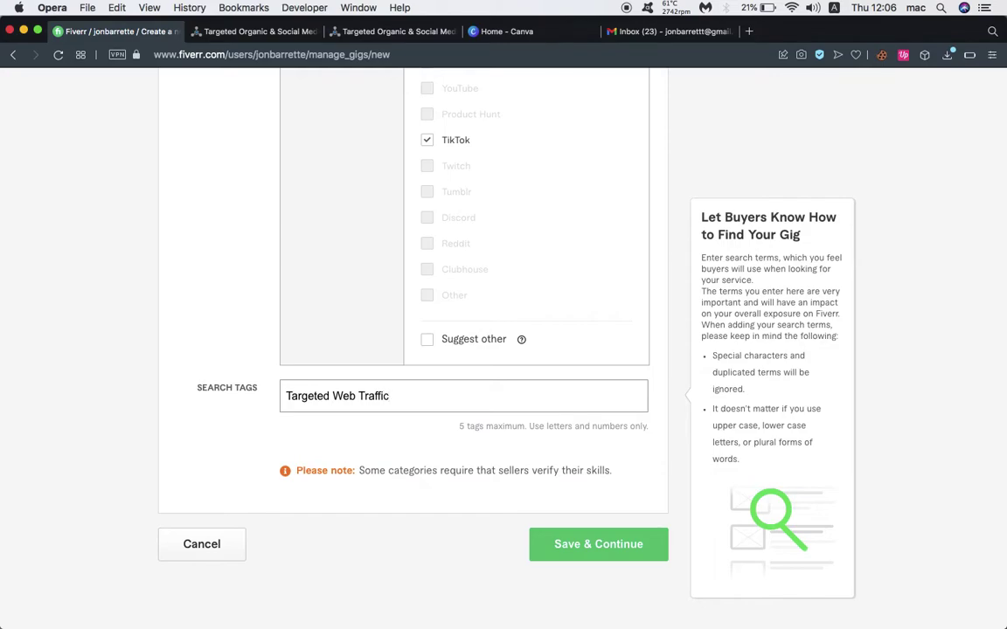
pyautogui.press('Return')
# Paste the tag list again and cut it down to add "Visitors" as a separate search tag
pyautogui.press('super+v')
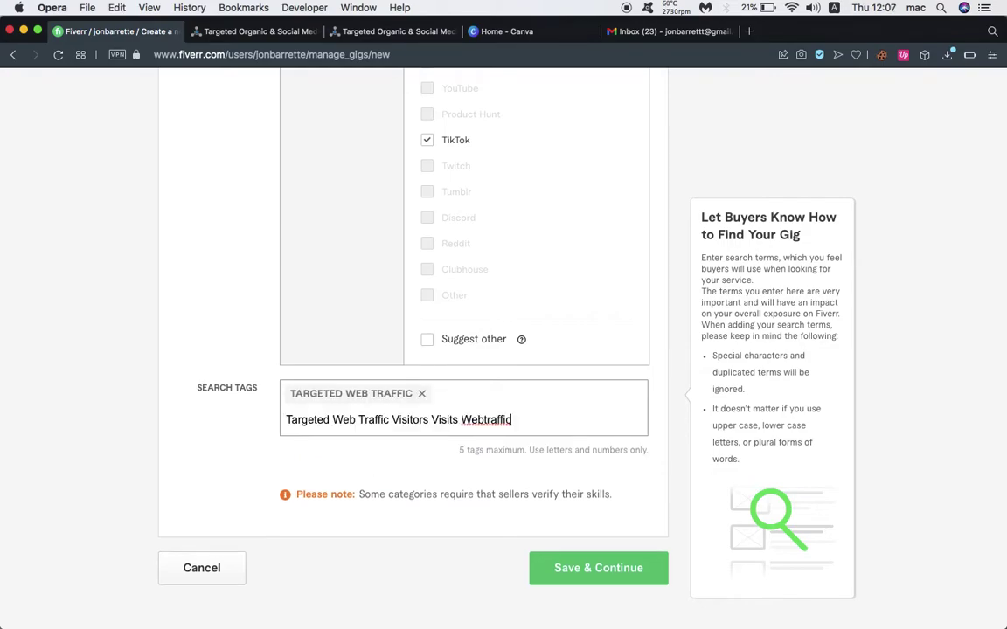
pyautogui.moveTo(394, 422); pyautogui.dragTo(285, 420)
pyautogui.press('BackSpace')
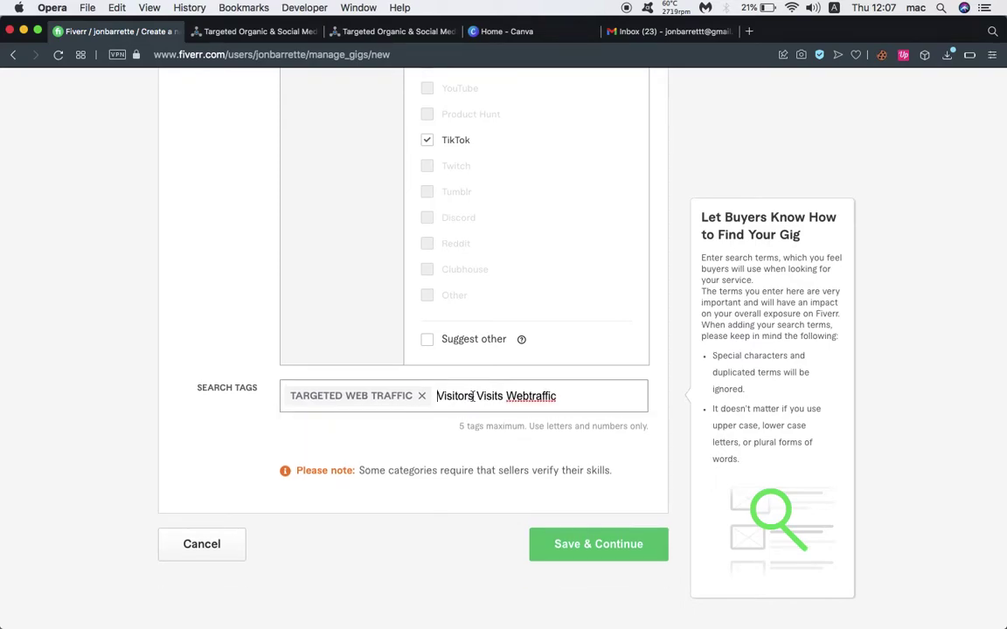
pyautogui.moveTo(476, 395); pyautogui.dragTo(593, 390)
pyautogui.hotkey('ctrl', 'c')
pyautogui.press('BackSpace')
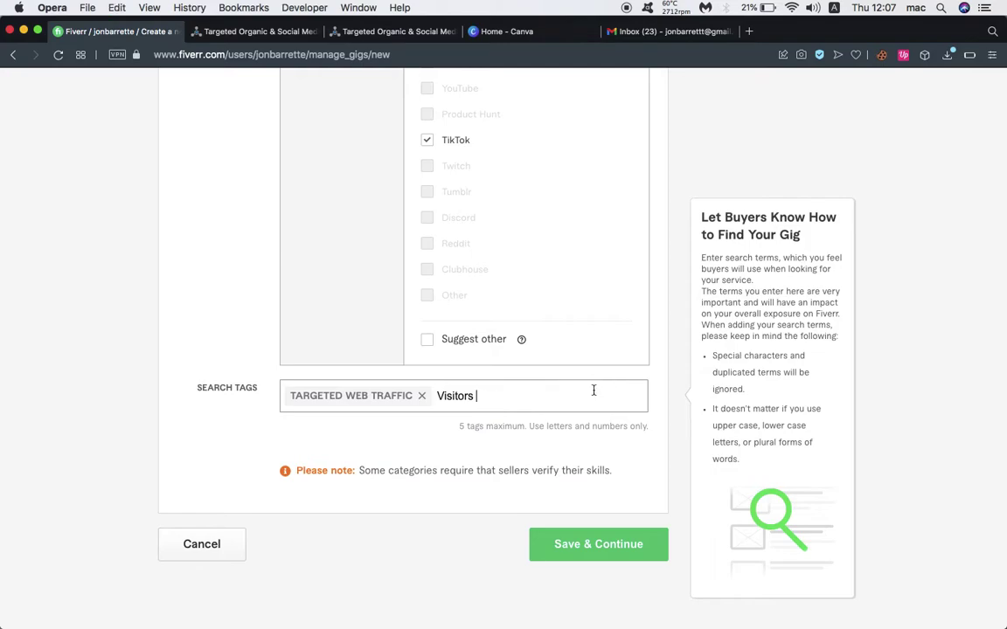
pyautogui.press('Return')
# Add the remaining words "Visits" and "Webtraffic" as two separate search tags
pyautogui.hotkey('ctrl', 'v')
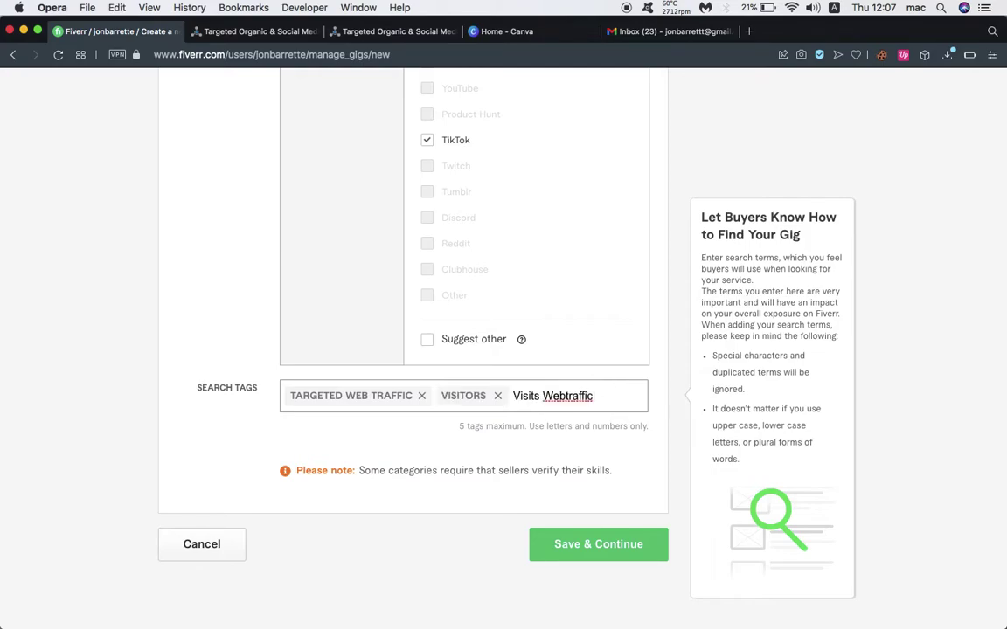
pyautogui.hotkey('alt', 'shift', 'Left')
pyautogui.press('super+x')
pyautogui.press('Return')
pyautogui.press('super+v')
pyautogui.press('Return')
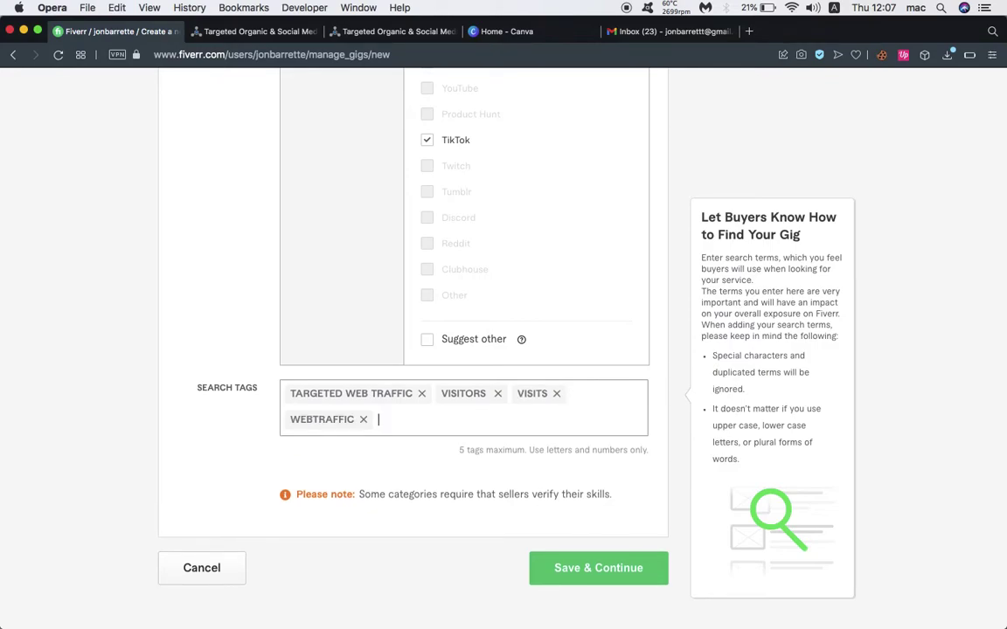
pyautogui.scroll(10, 561, 414)
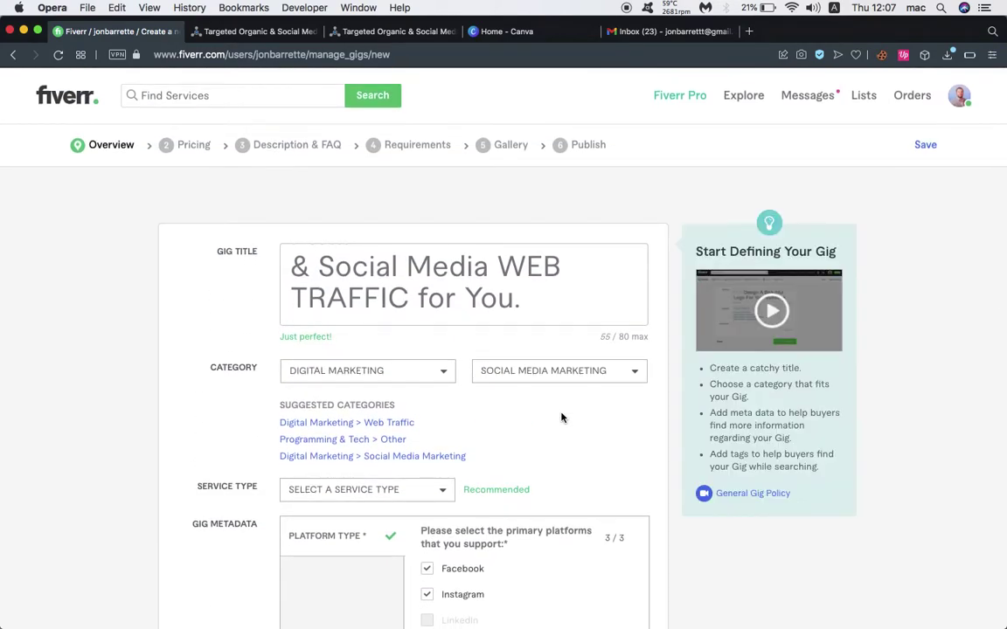
pyautogui.scroll(-1, 562, 417)
pyautogui.scroll(-10, 562, 418)
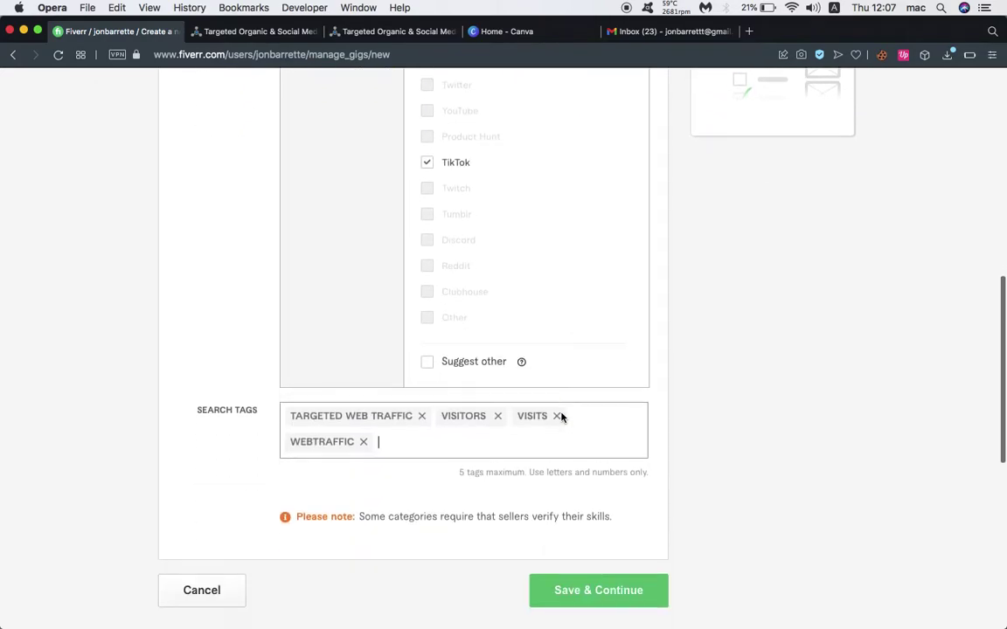
# Replace the "&" in the gig title with "and" and try to save the gig overview
pyautogui.click(579, 469)
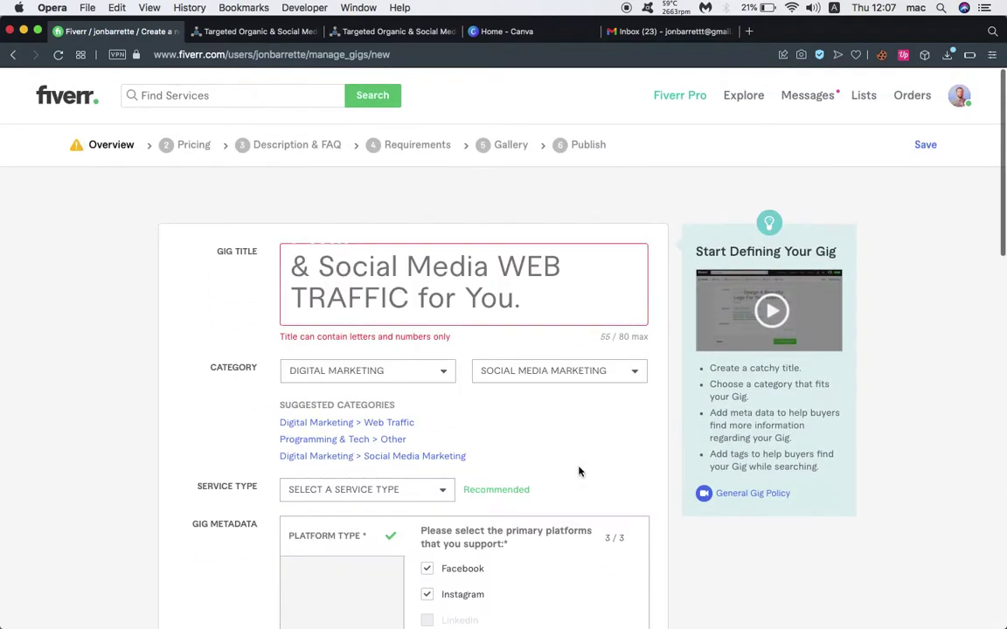
pyautogui.moveTo(321, 346)
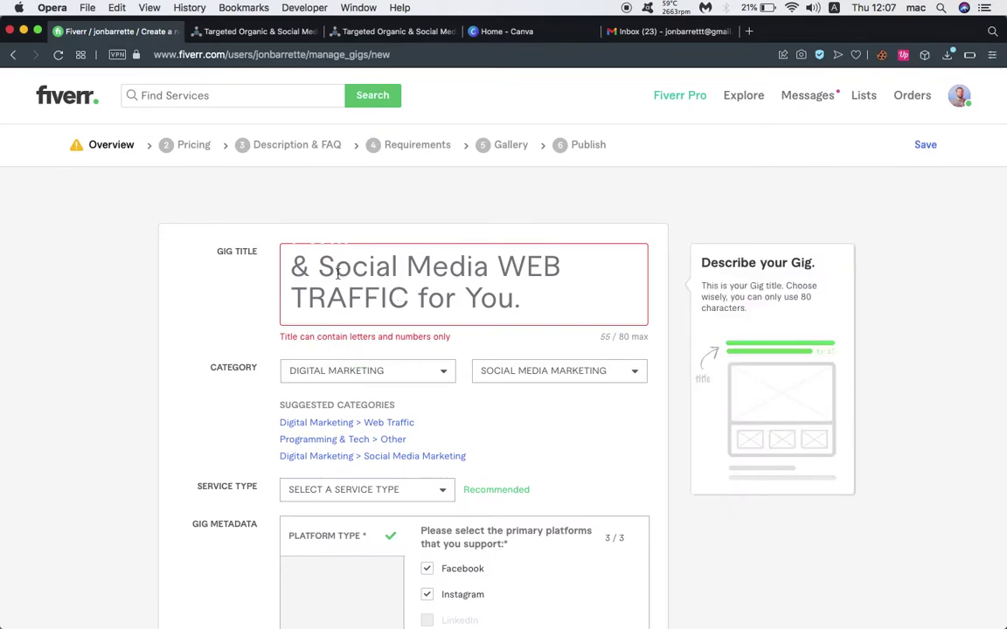
pyautogui.moveTo(305, 264); pyautogui.dragTo(300, 298)
pyautogui.press('BackSpace')
pyautogui.write('and')
pyautogui.scroll(-2, 394, 289)
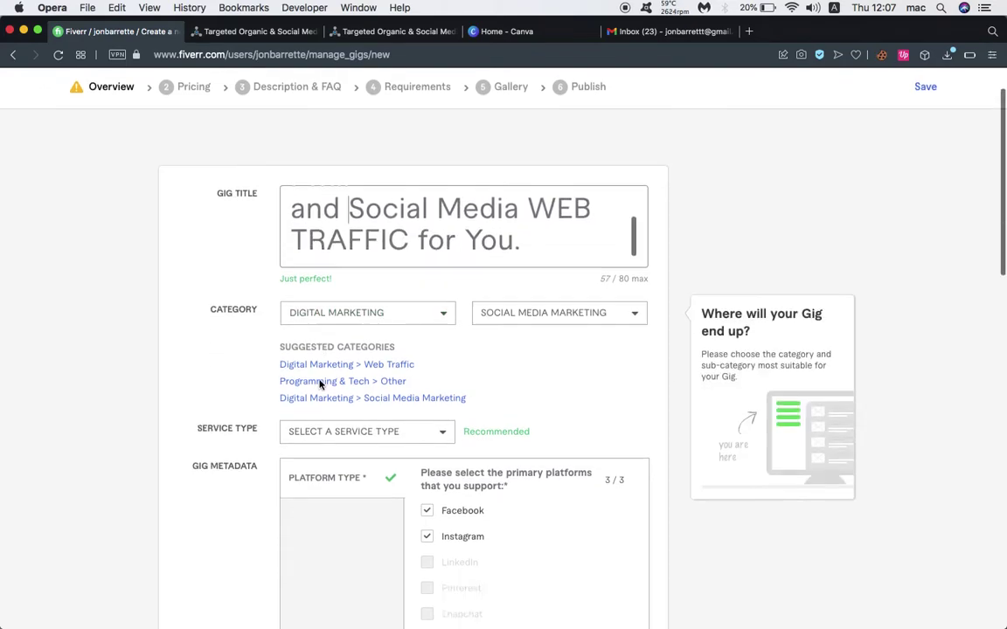
pyautogui.scroll(-10, 320, 384)
pyautogui.scroll(-3, 515, 584)
pyautogui.click(575, 553)
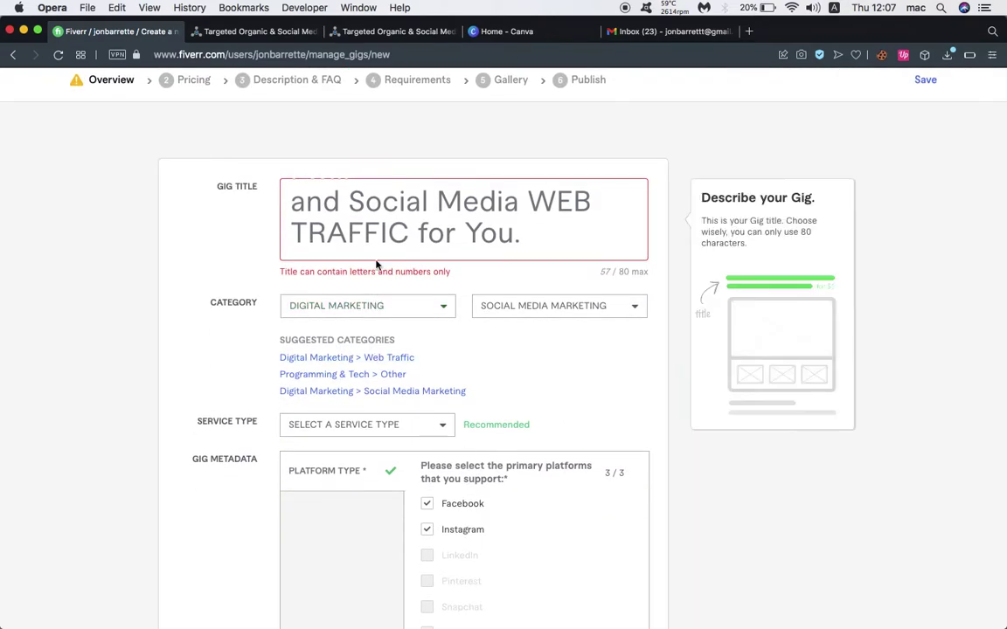
# Recheck the full gig title for disallowed characters and save the overview to continue to the pricing stage
pyautogui.click(361, 231)
pyautogui.scroll(1, 359, 229)
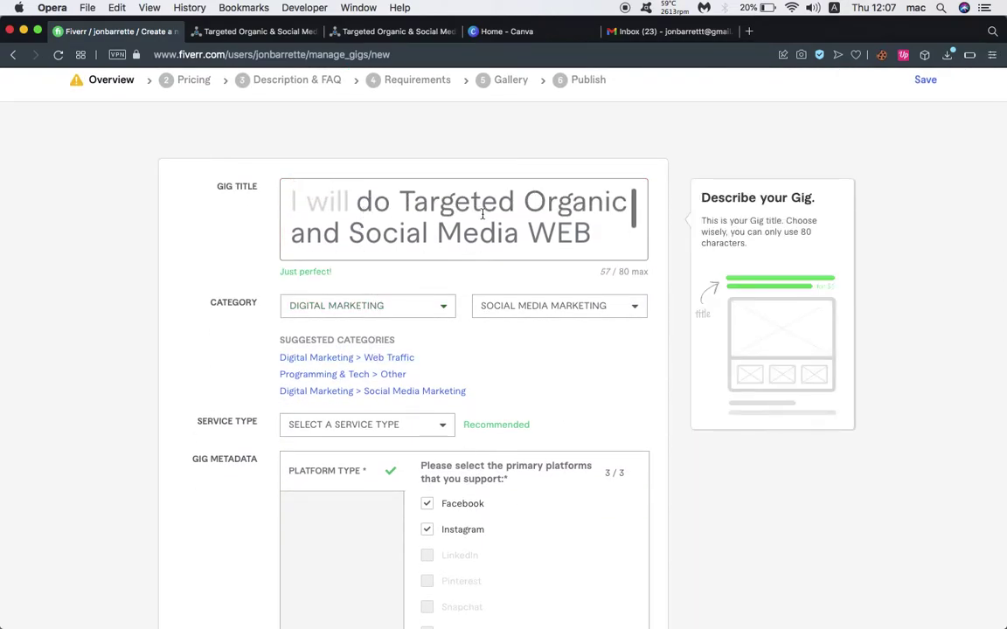
pyautogui.scroll(-1, 481, 214)
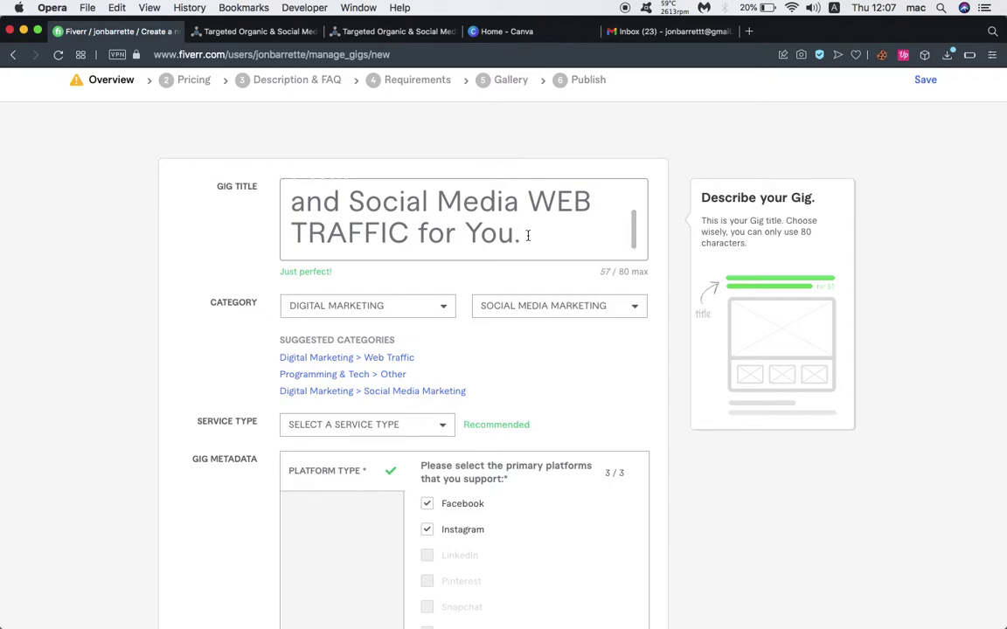
pyautogui.scroll(-15, 556, 216)
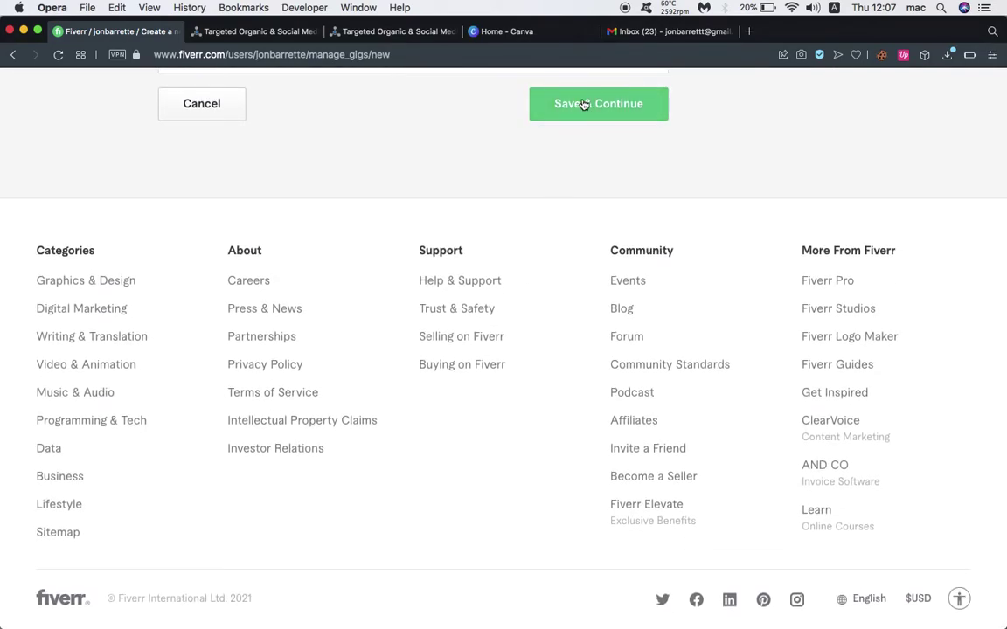
pyautogui.click(582, 103)
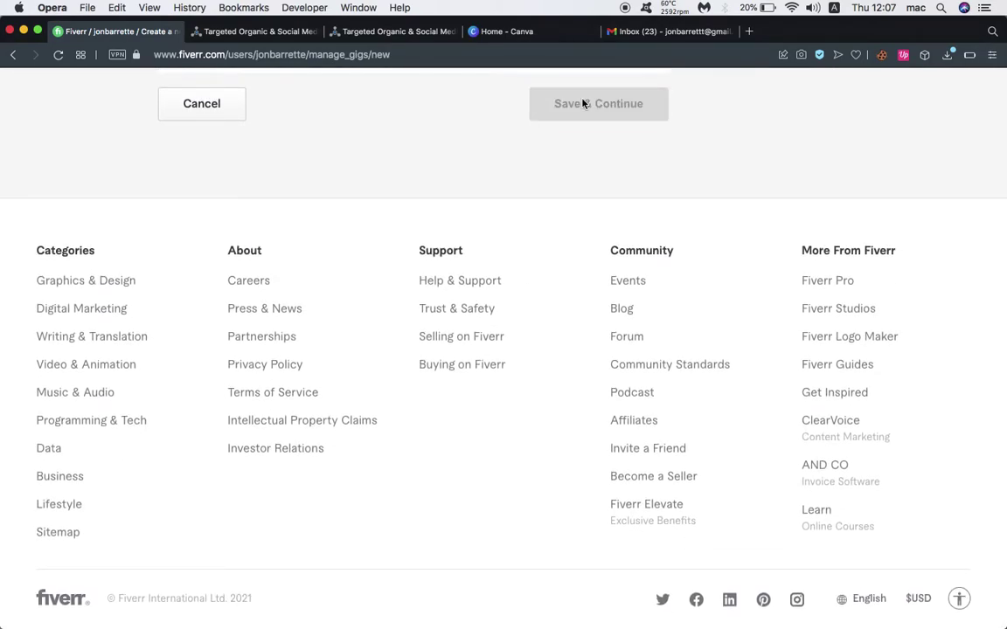
pyautogui.scroll(5, 527, 189)
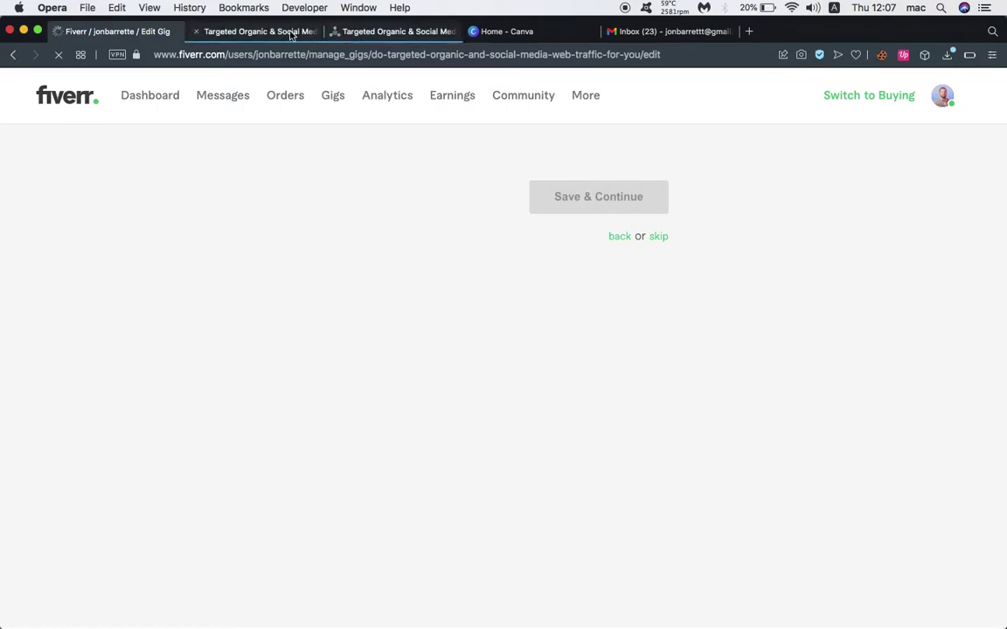
# Close the duplicate SEOClerks listing and return to the Fiverr gig
pyautogui.click(291, 33)
pyautogui.click(334, 32)
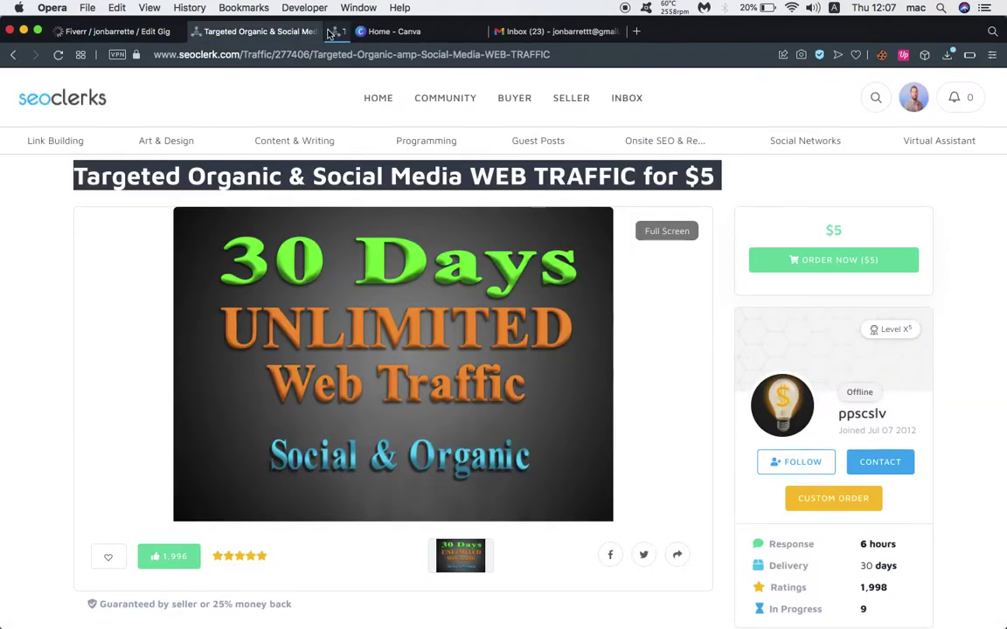
pyautogui.click(135, 32)
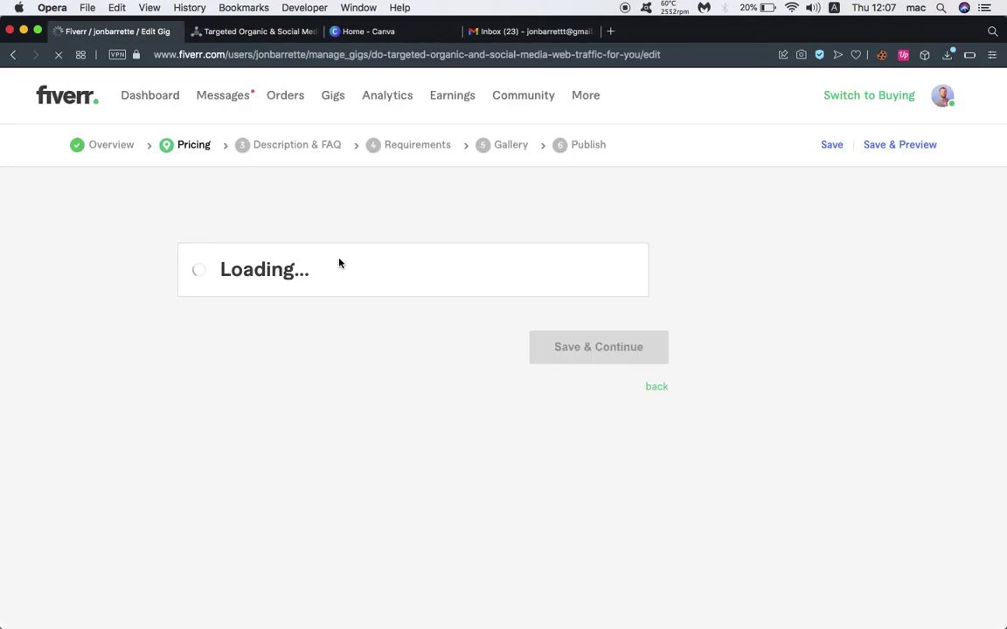
# Check the SEOClerks listing's price and set the Fiverr gig's Basic package price to $10
pyautogui.click(254, 31)
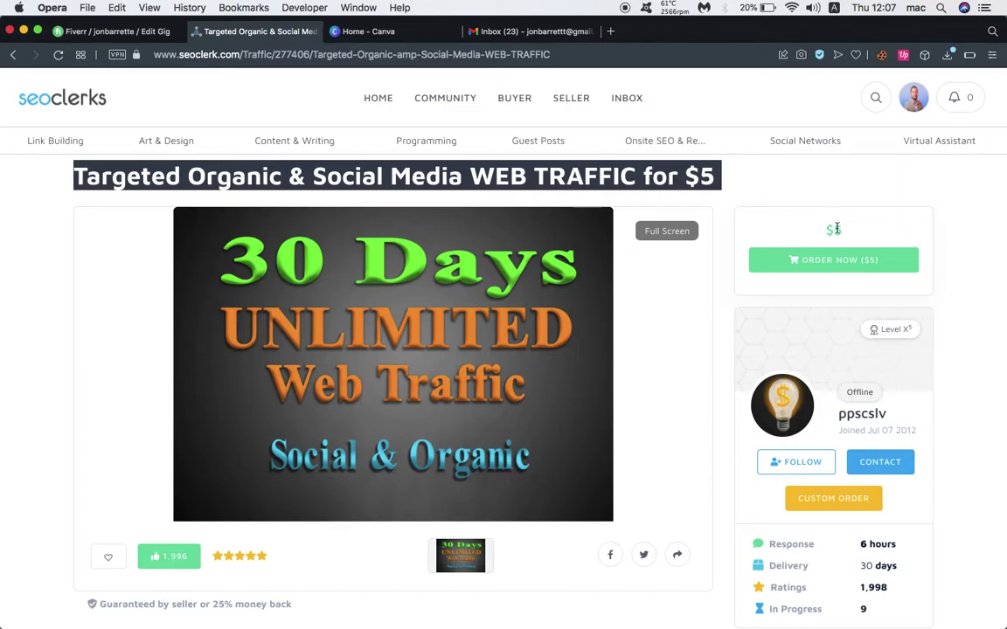
pyautogui.click(113, 31)
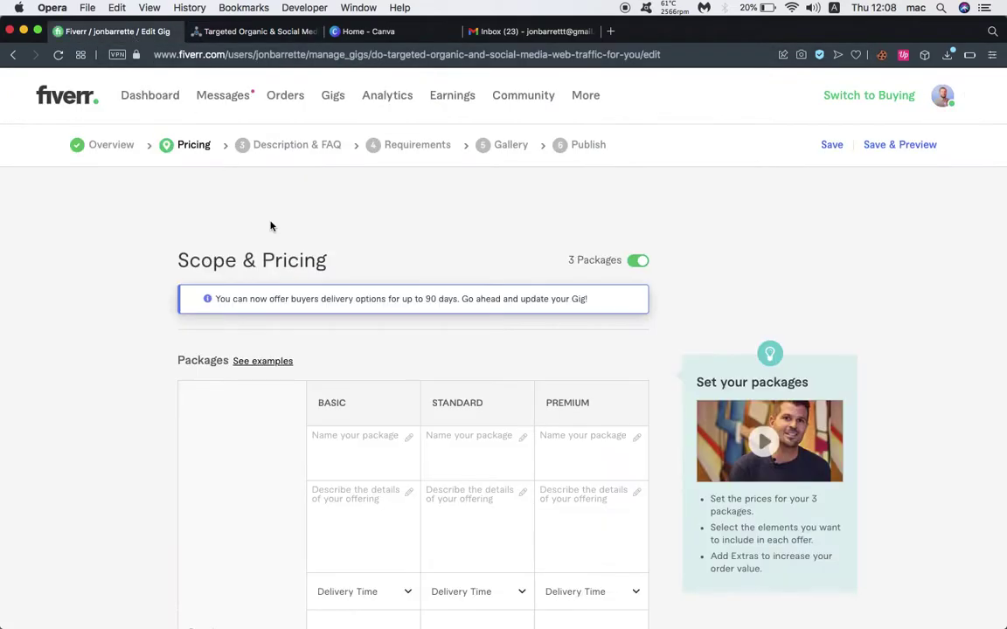
pyautogui.scroll(-2, 306, 341)
pyautogui.click(341, 333)
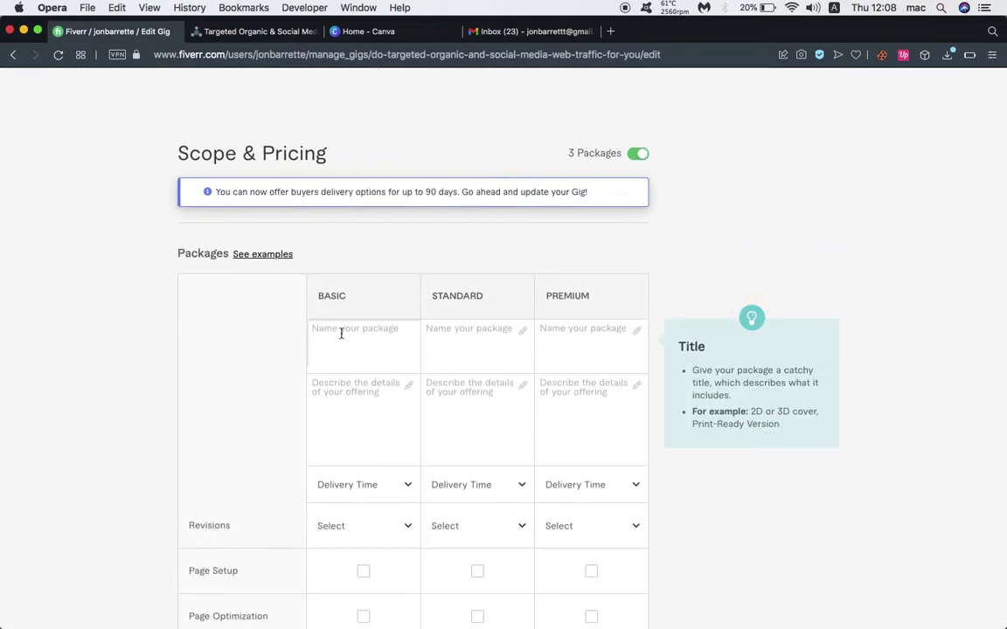
pyautogui.scroll(-10, 341, 335)
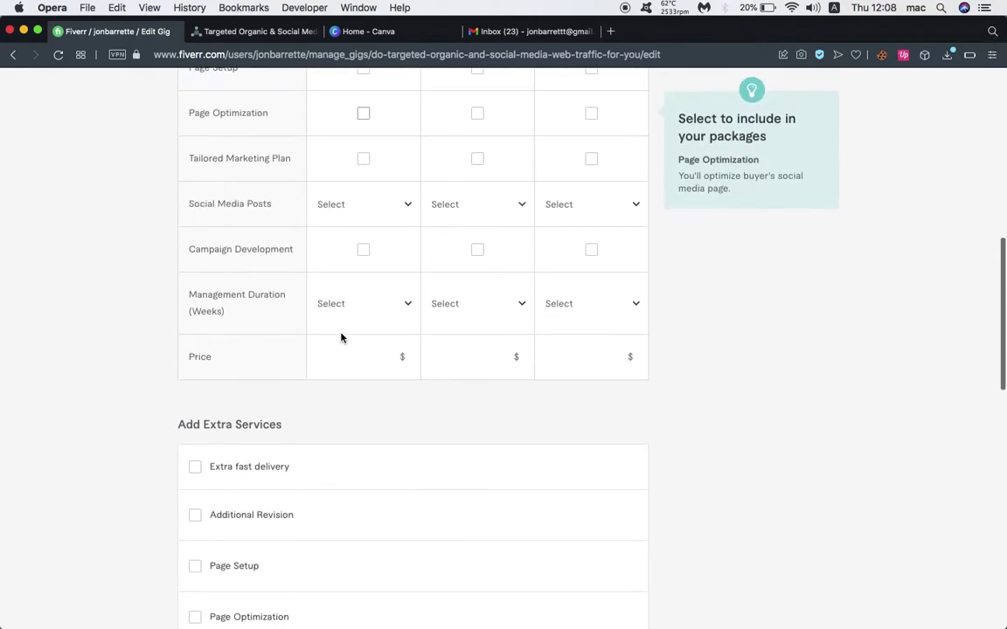
pyautogui.click(361, 313)
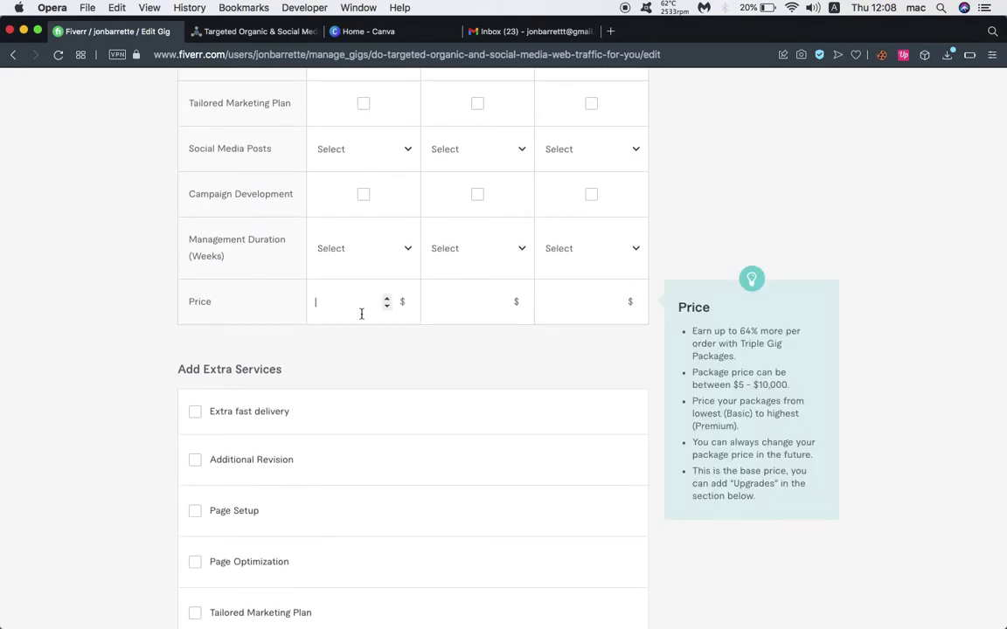
pyautogui.write('10')
# Switch to the SEOClerks listing and examine its description, problems section and extras for package details
pyautogui.scroll(10, 354, 280)
pyautogui.click(354, 279)
pyautogui.click(260, 32)
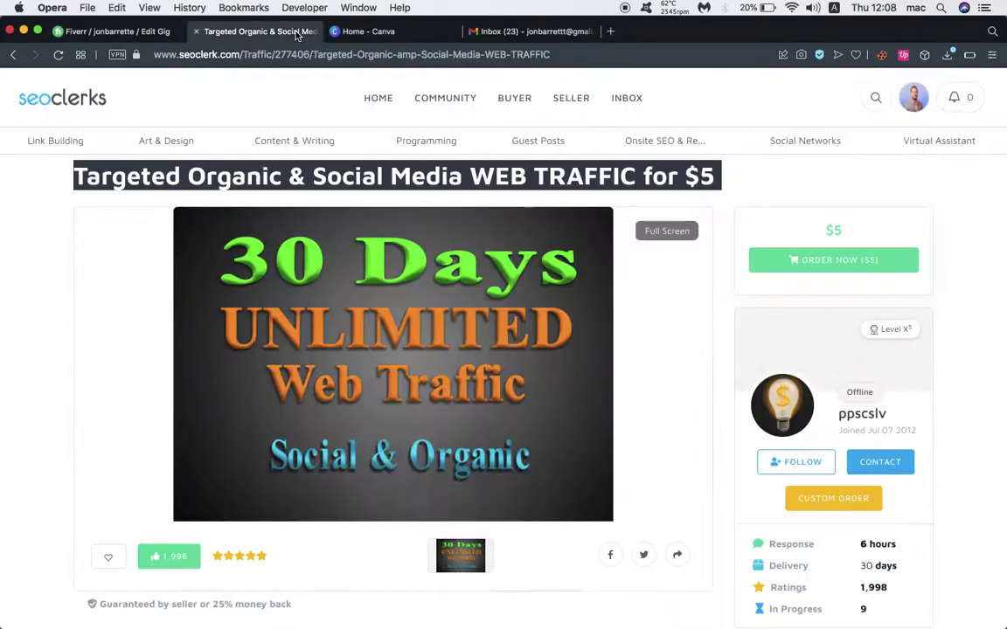
pyautogui.scroll(-8, 315, 252)
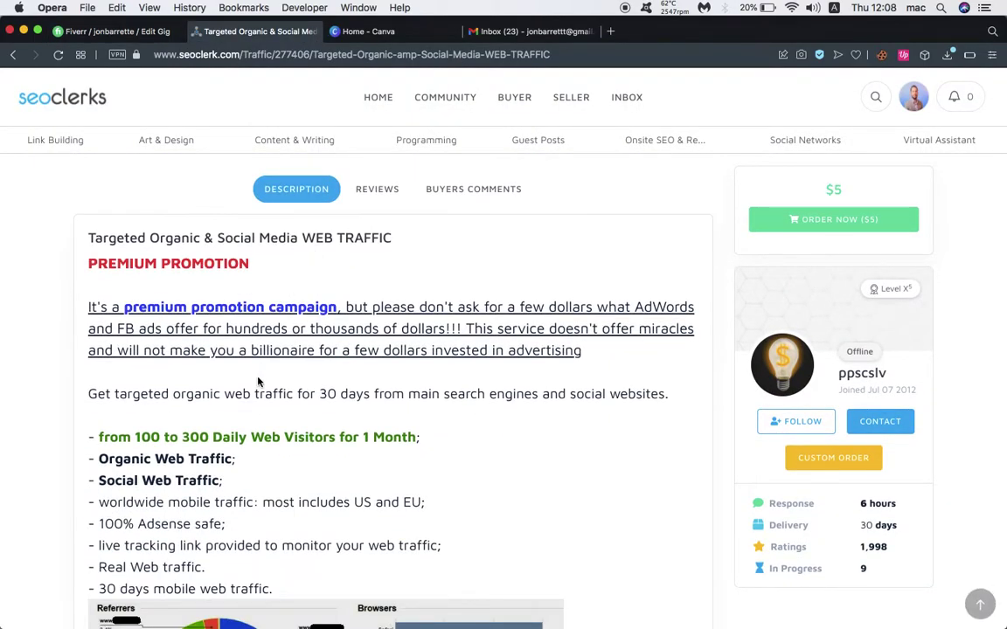
pyautogui.scroll(-2, 253, 384)
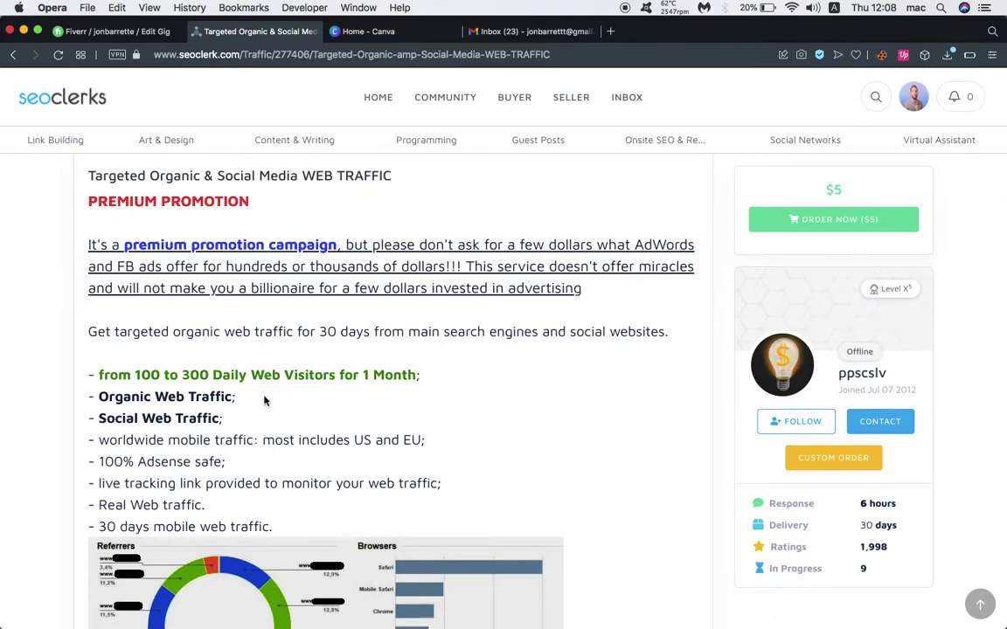
pyautogui.scroll(-15, 264, 398)
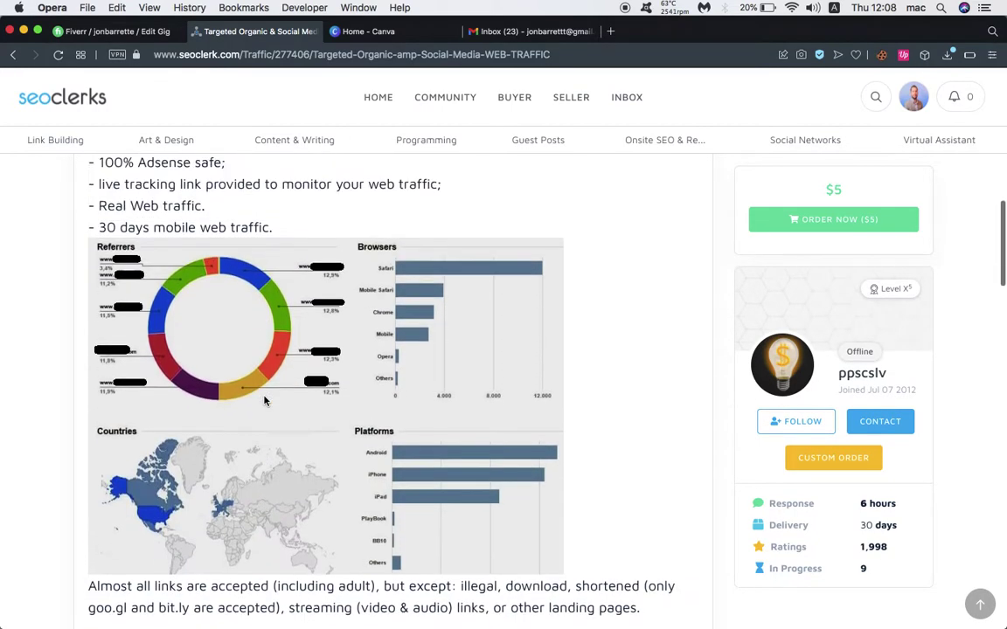
pyautogui.scroll(-10, 264, 395)
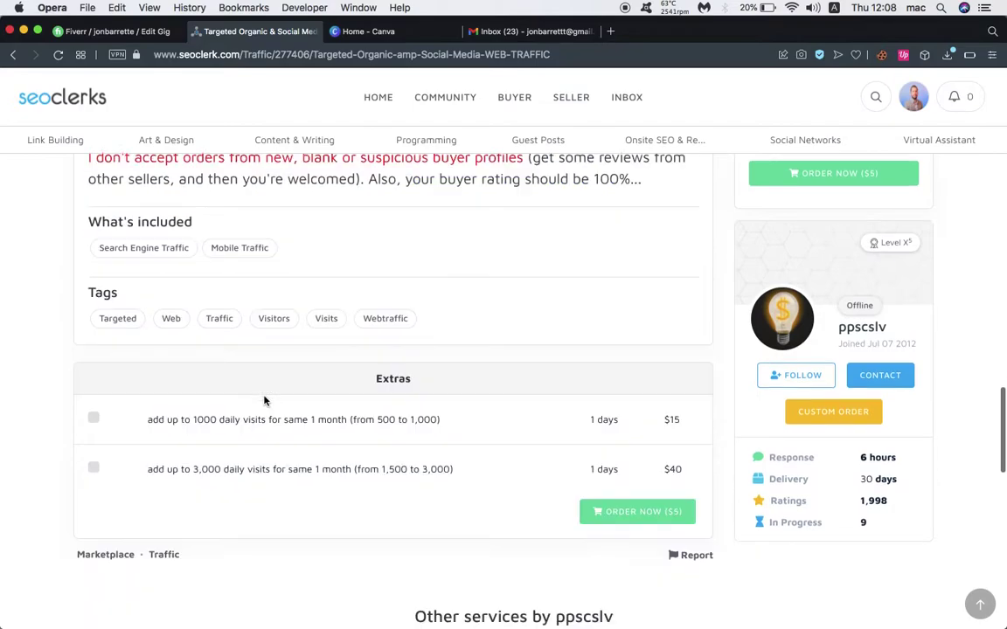
pyautogui.doubleClick(404, 334)
pyautogui.scroll(8, 404, 337)
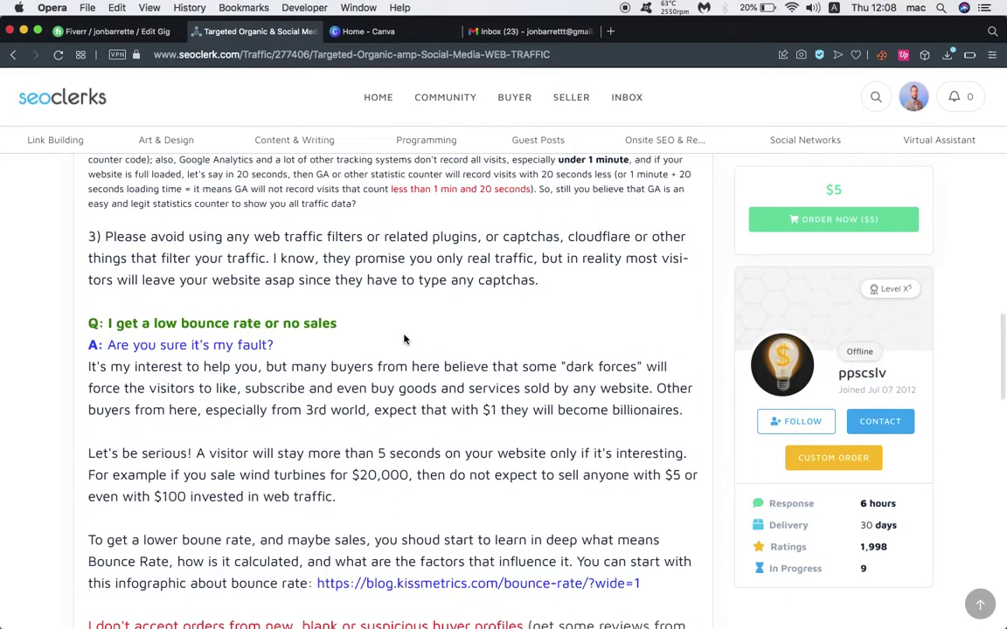
pyautogui.scroll(4, 404, 339)
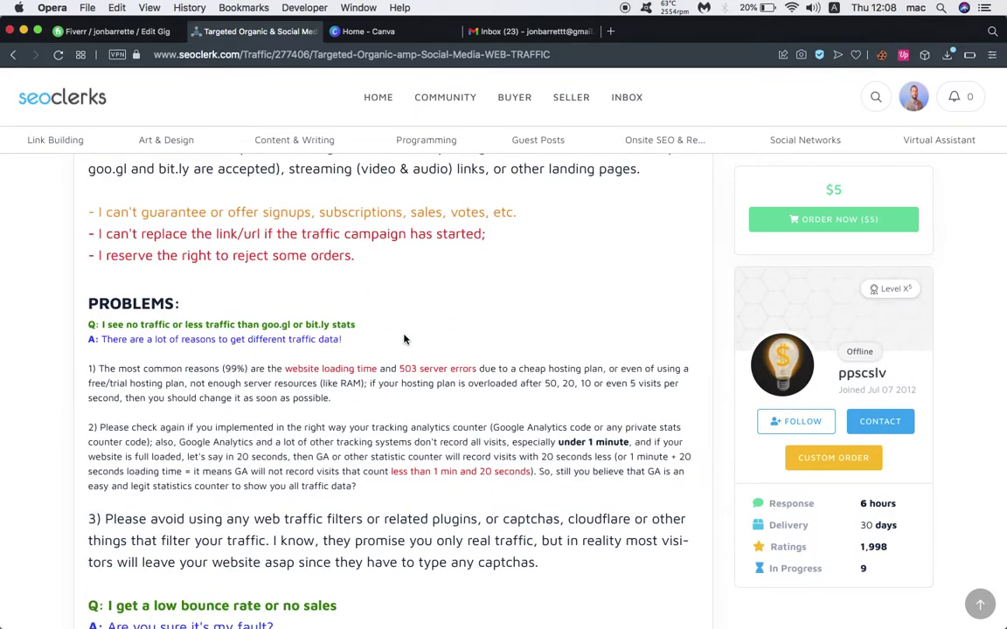
pyautogui.scroll(4, 404, 339)
pyautogui.scroll(4, 403, 340)
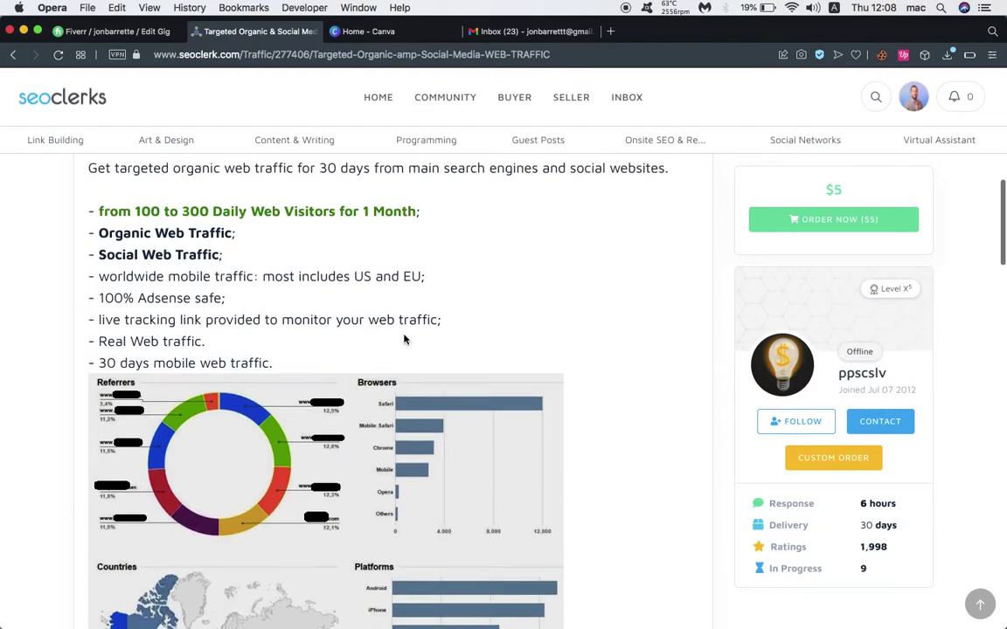
pyautogui.scroll(4, 403, 339)
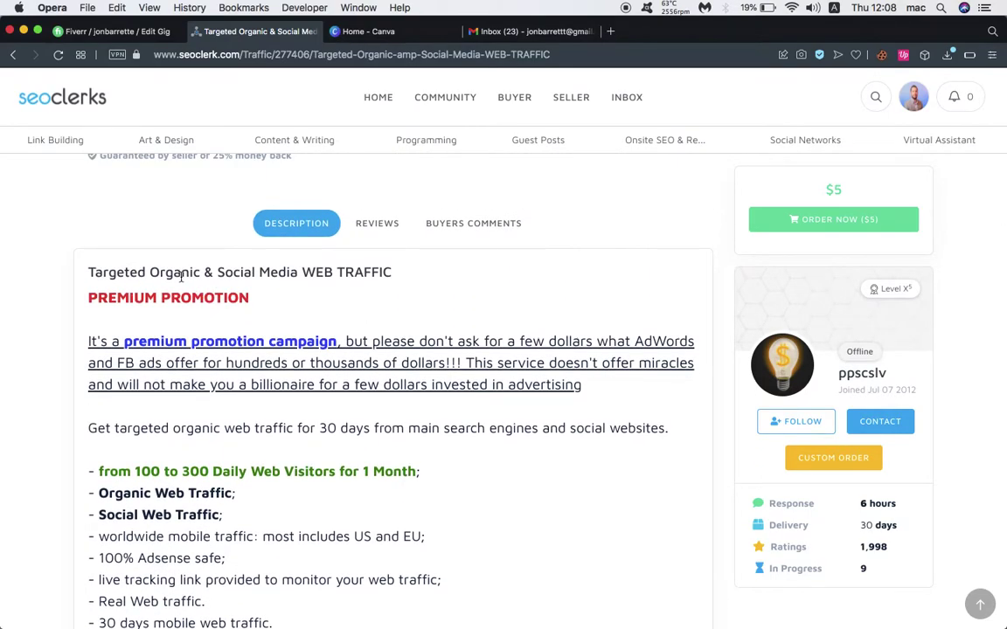
# Copy the listing's sentence starting "Get targeted organic web traffic for 30 days" into the Fiverr Basic package's description
pyautogui.tripleClick(191, 275)
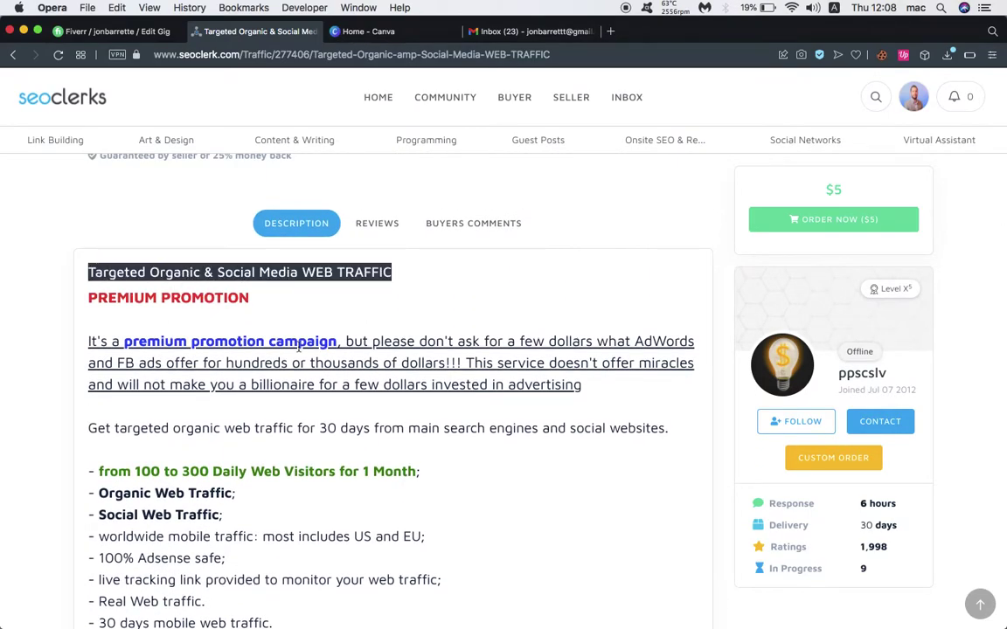
pyautogui.scroll(-1, 228, 415)
pyautogui.tripleClick(253, 405)
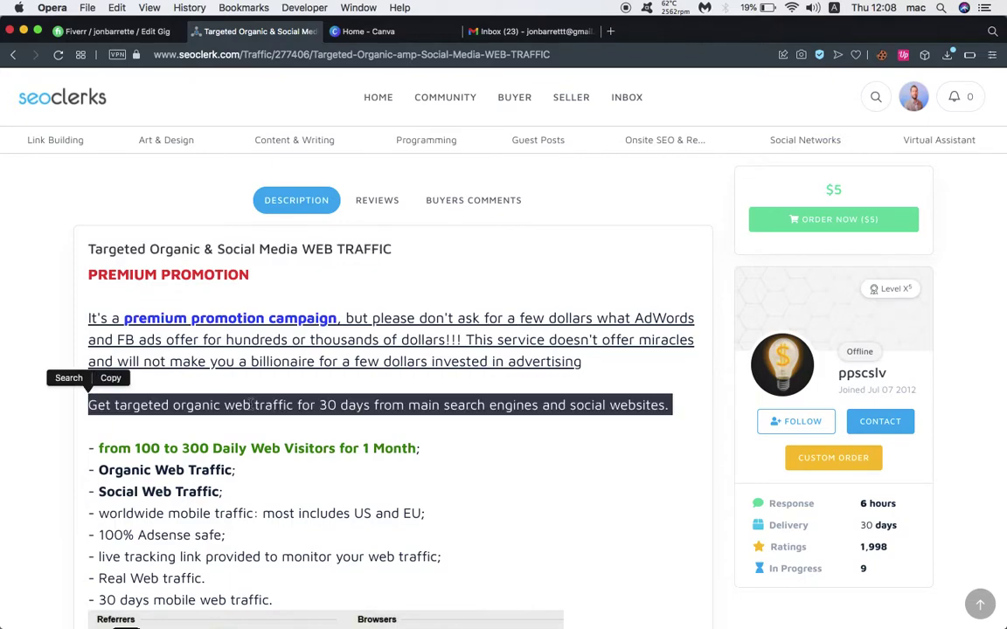
pyautogui.press('super+c')
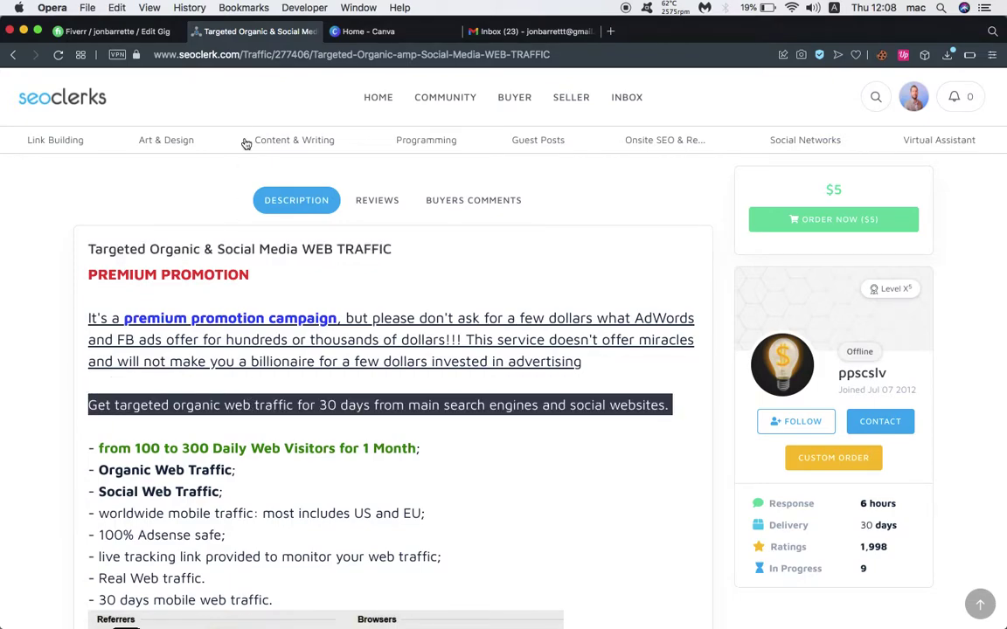
pyautogui.click(112, 31)
pyautogui.click(354, 289)
pyautogui.click(371, 355)
pyautogui.press('super+v')
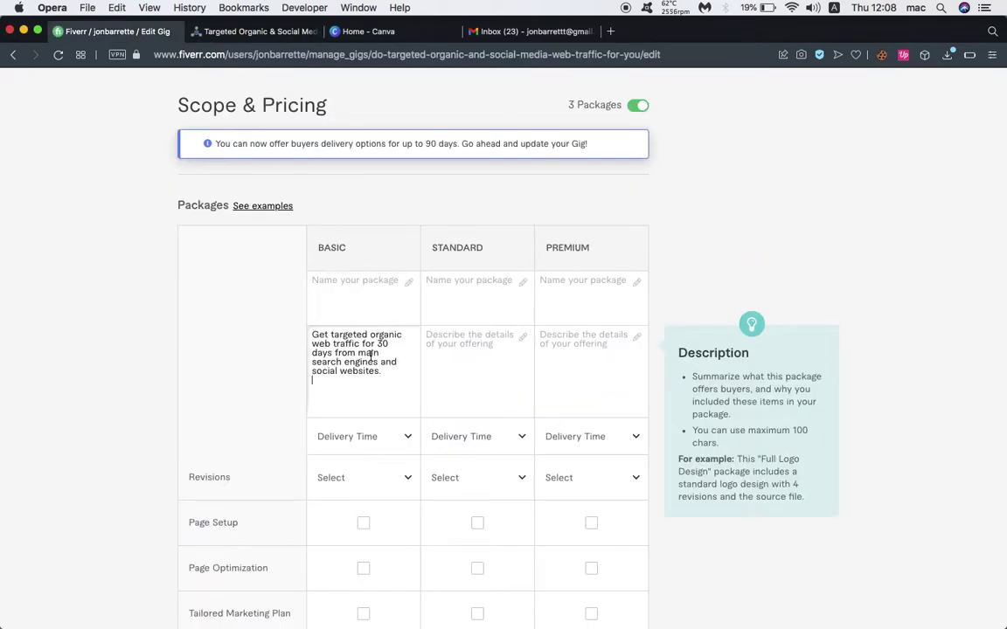
# Enter "Basic" as the name of the Basic package
pyautogui.moveTo(353, 316)
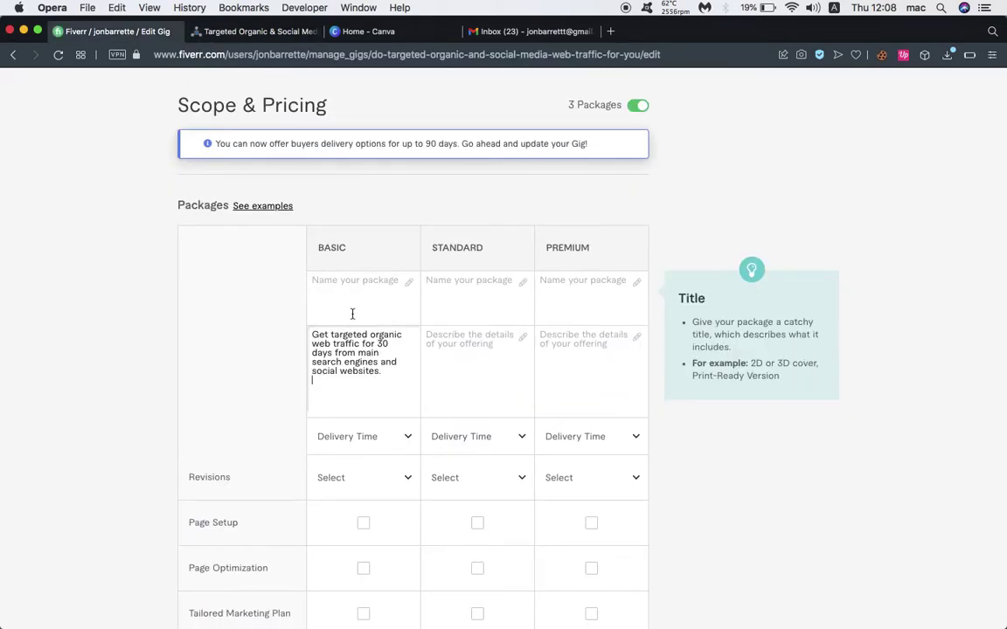
pyautogui.click(369, 297)
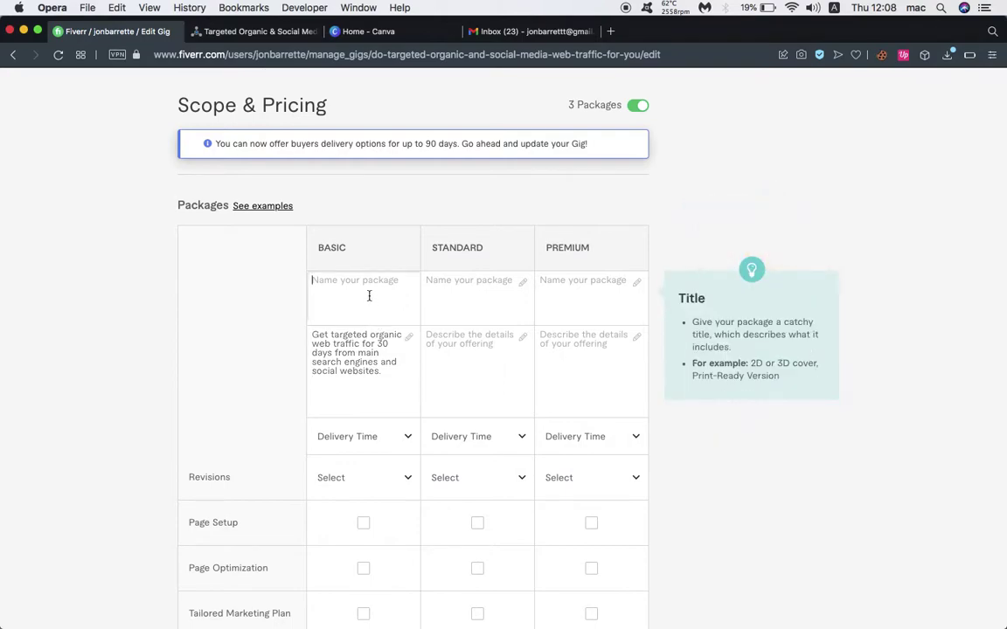
pyautogui.write('Basic')
pyautogui.click(346, 268)
pyautogui.click(346, 304)
# Copy the heading of the SEOClerks description and use "Targeted Organic & Social Media WEB" as the Basic package's name
pyautogui.click(254, 32)
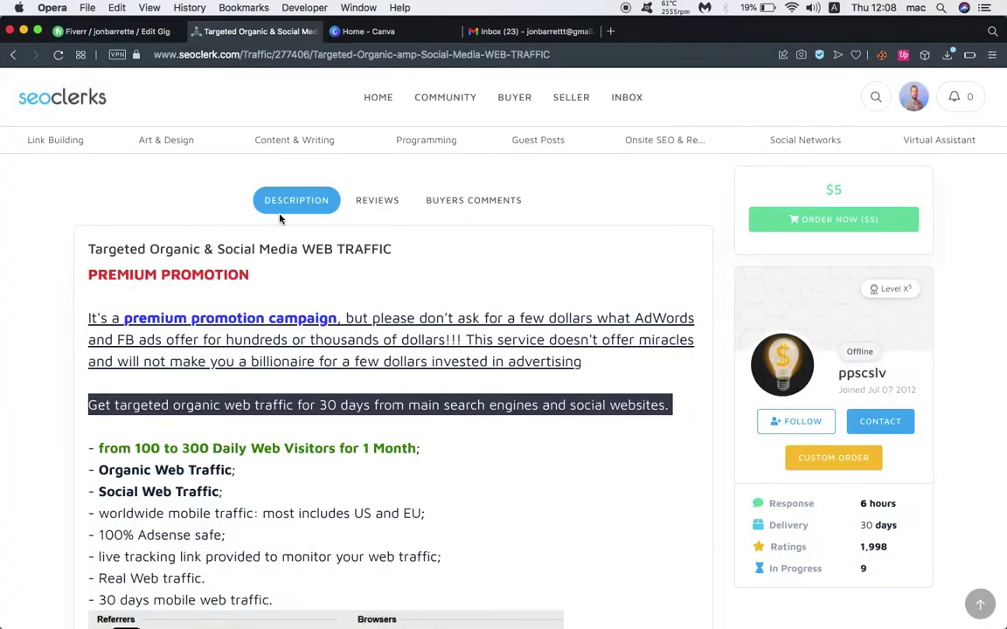
pyautogui.tripleClick(235, 251)
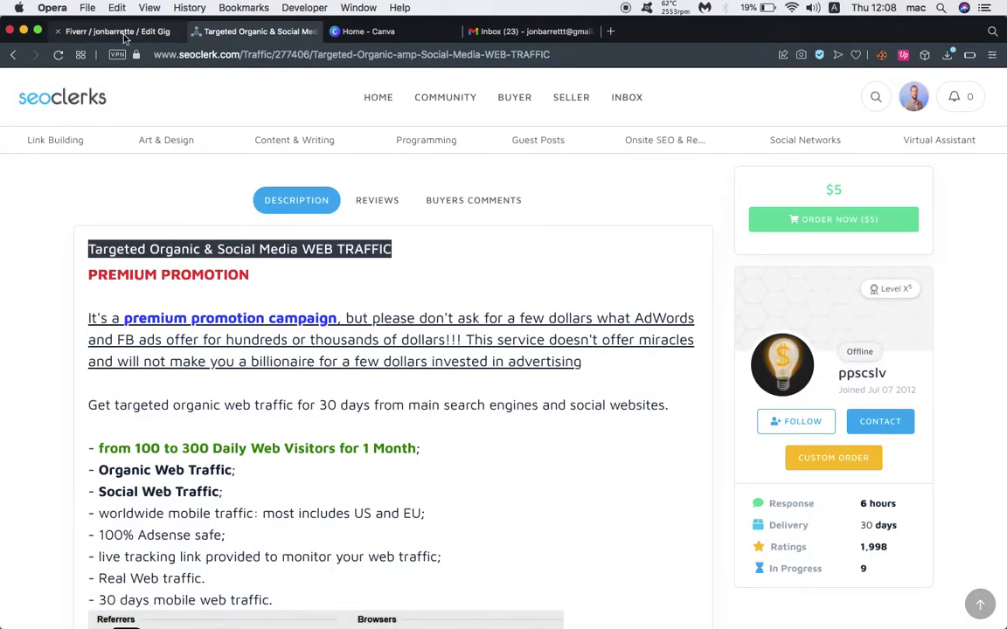
pyautogui.click(124, 33)
pyautogui.doubleClick(328, 283)
pyautogui.press('super+v')
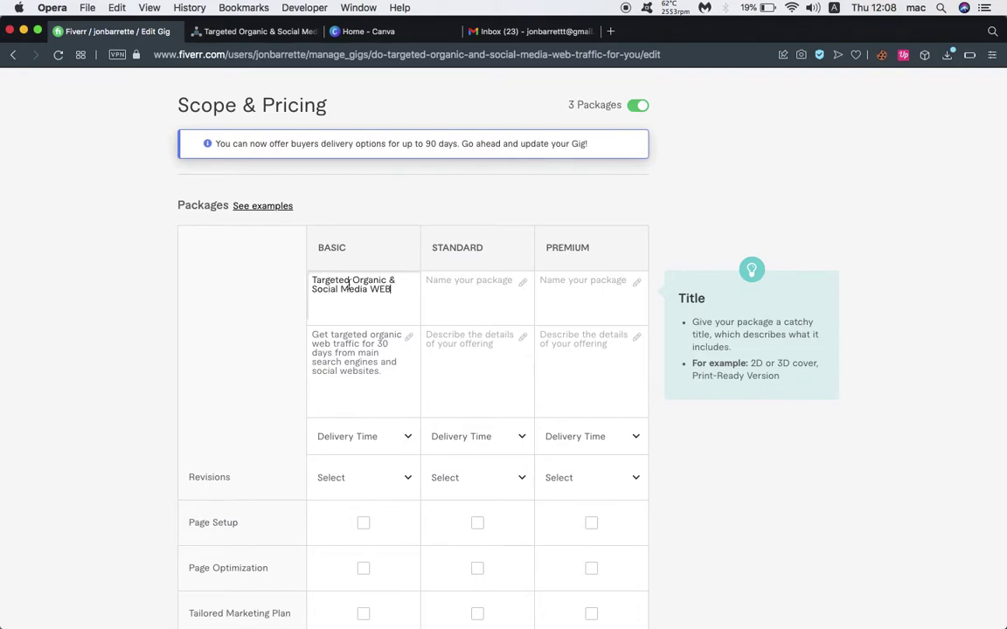
# Set the Basic package's delivery time to 1 day and check the delivery details on the SEOClerks listing
pyautogui.scroll(-2, 359, 371)
pyautogui.click(393, 384)
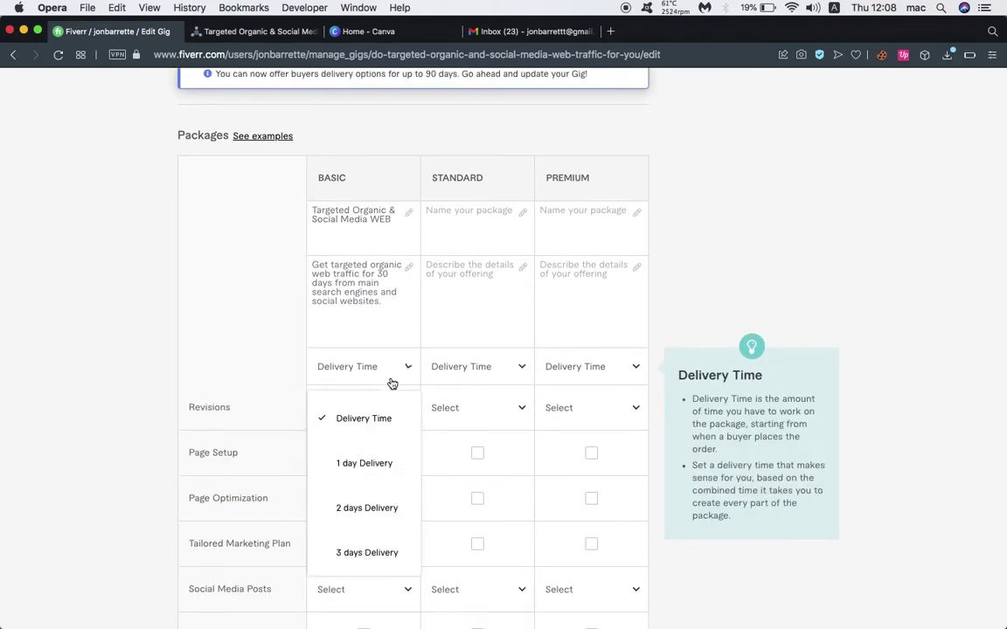
pyautogui.click(386, 469)
pyautogui.click(258, 31)
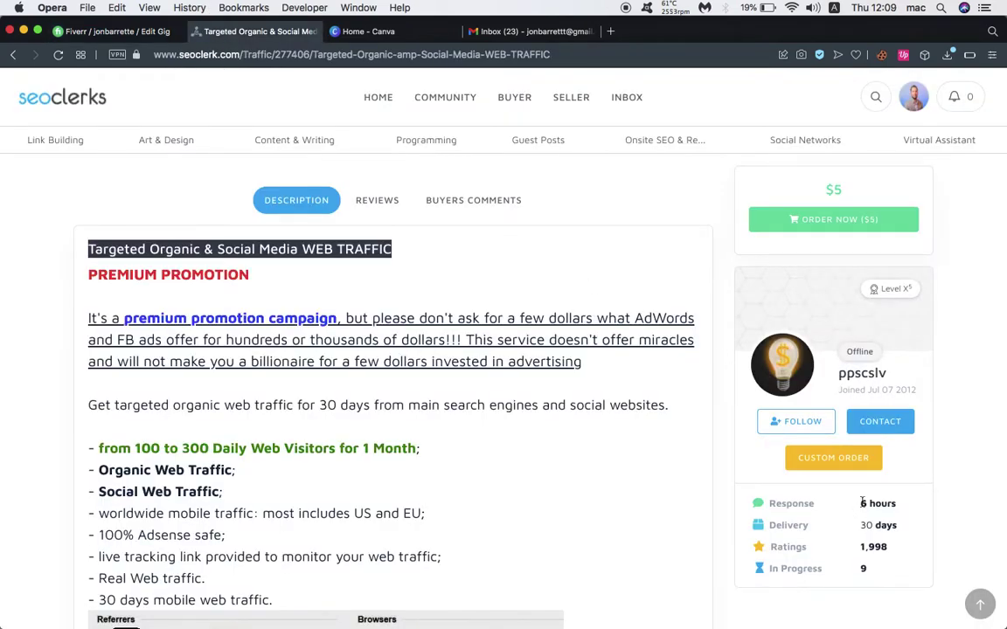
pyautogui.click(120, 31)
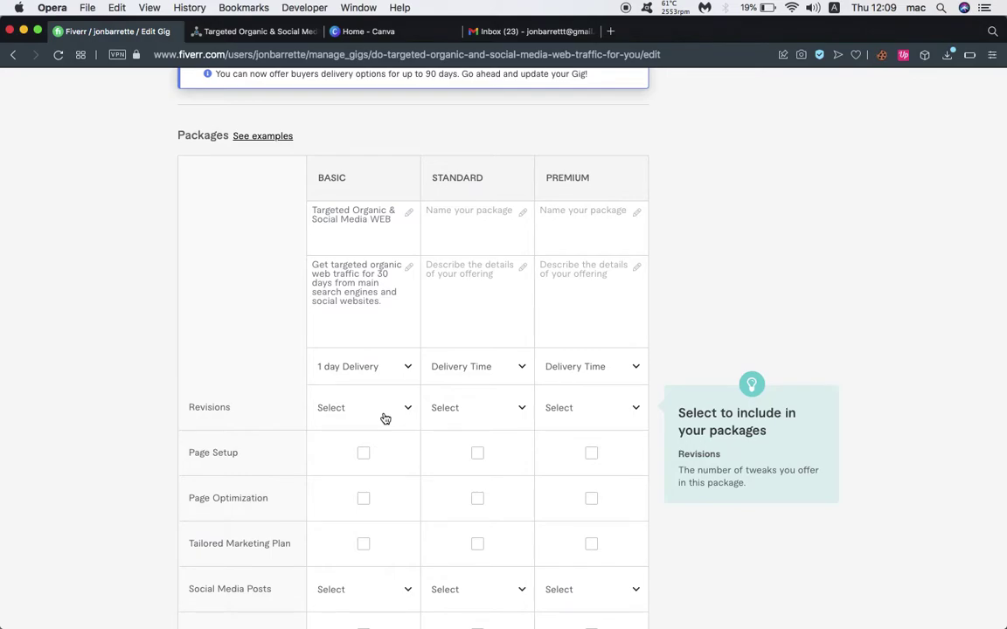
# Review the remaining Fiverr package options, price row and extra services against the SEOClerks listing's description
pyautogui.scroll(-1, 386, 419)
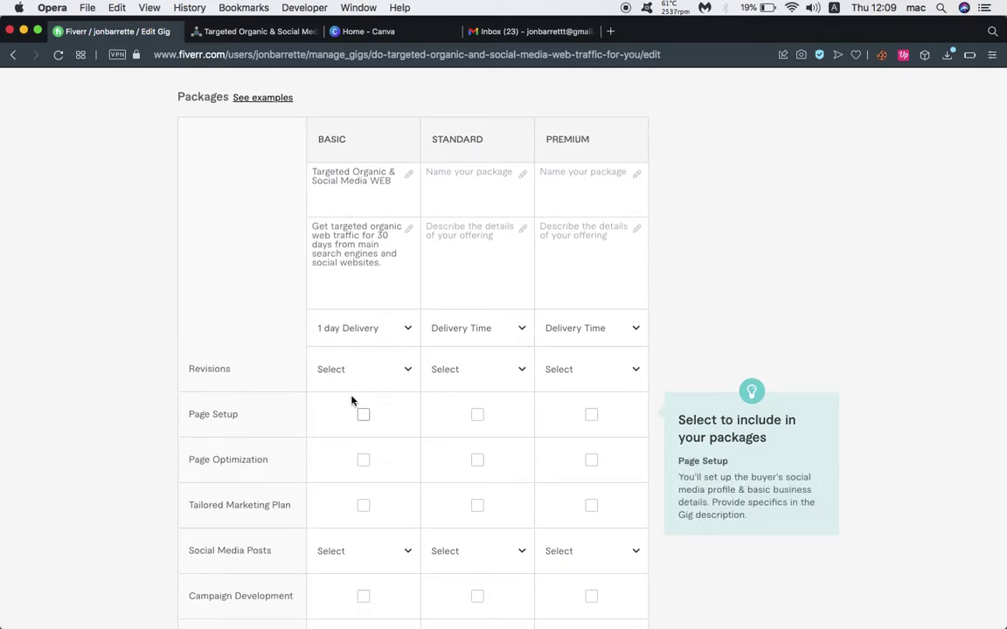
pyautogui.click(253, 31)
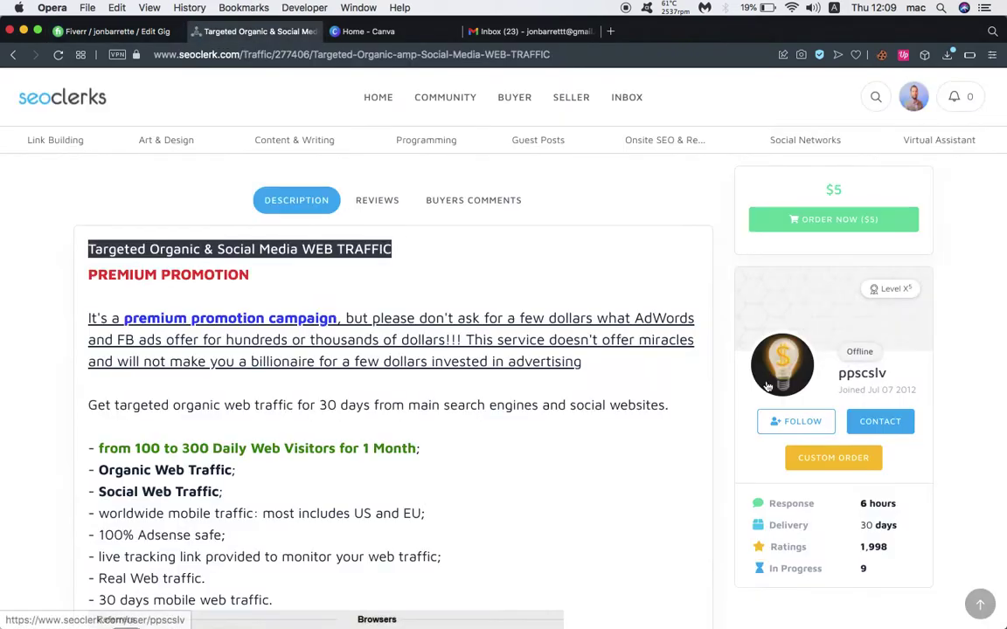
pyautogui.scroll(-1, 611, 367)
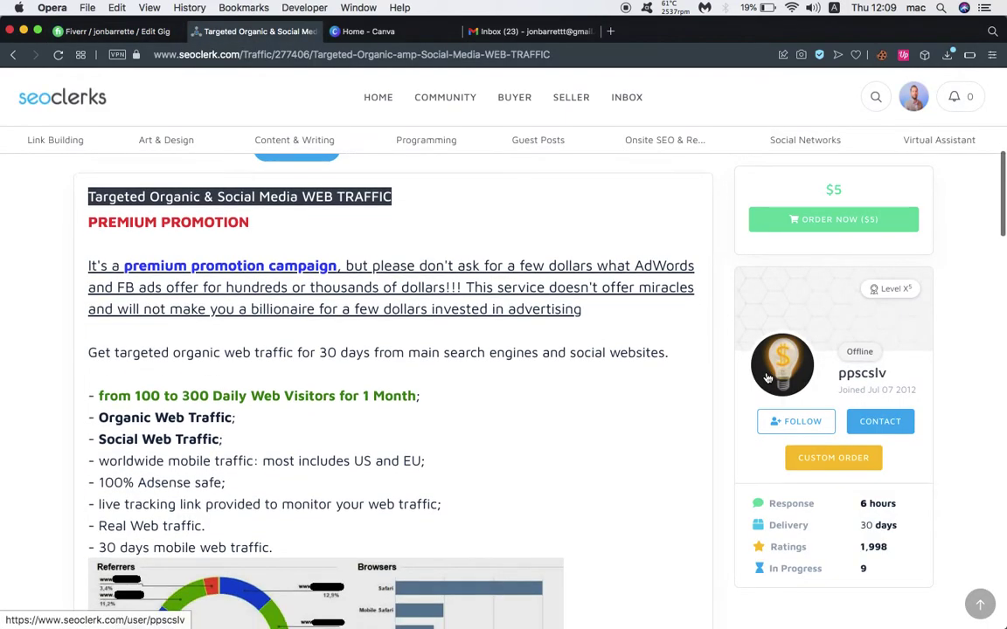
pyautogui.click(140, 30)
pyautogui.scroll(-3, 291, 464)
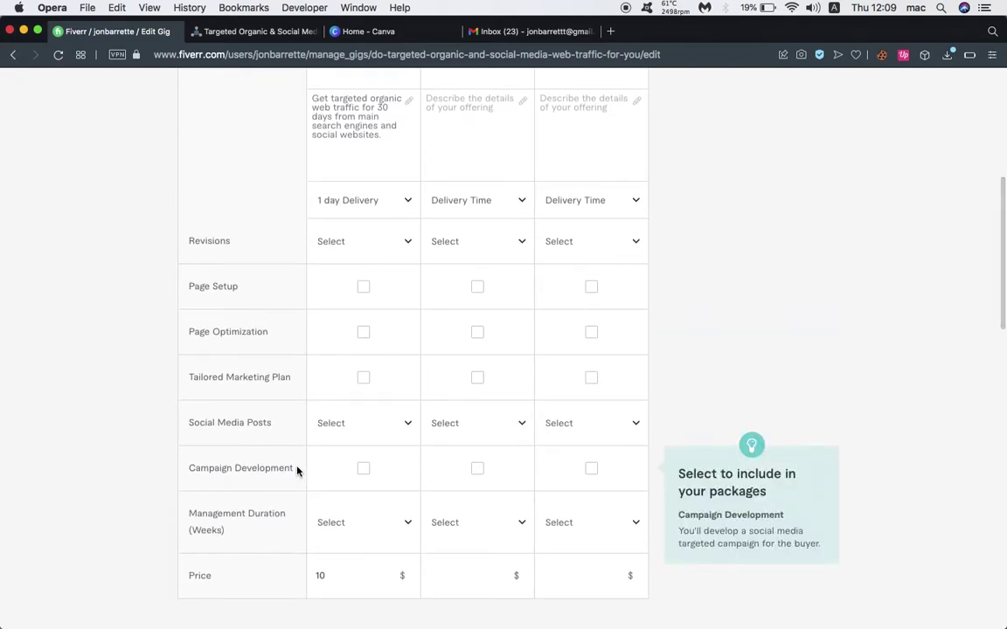
pyautogui.scroll(-1, 296, 471)
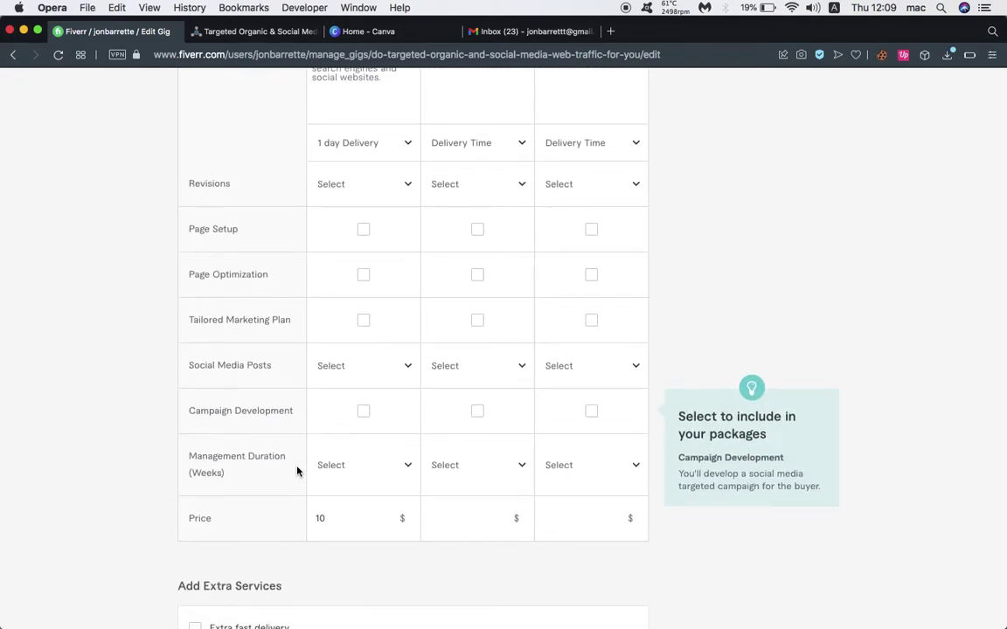
pyautogui.scroll(-1, 296, 471)
pyautogui.scroll(-2, 296, 471)
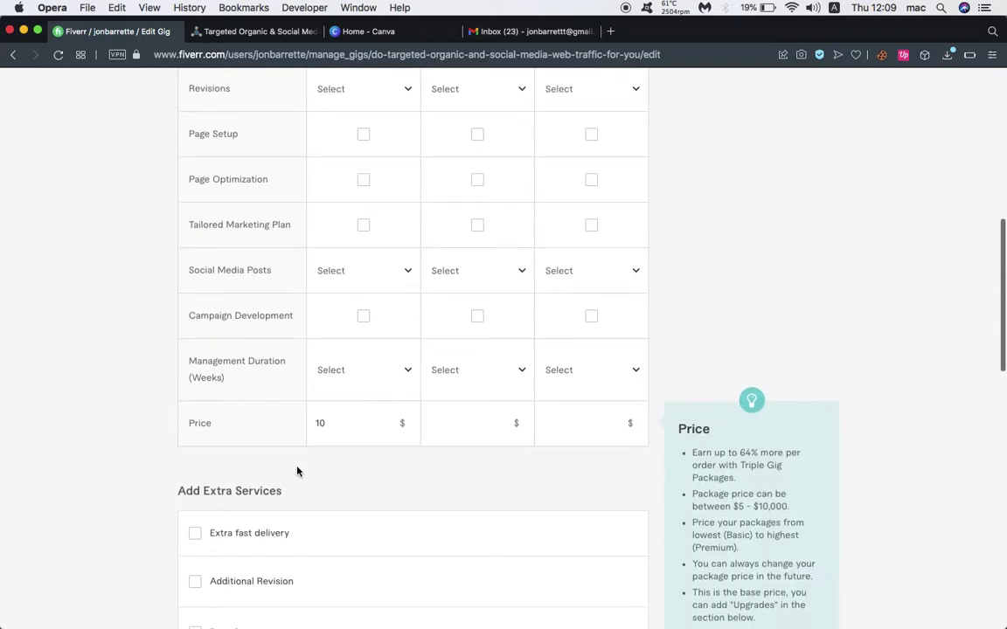
pyautogui.scroll(-2, 254, 371)
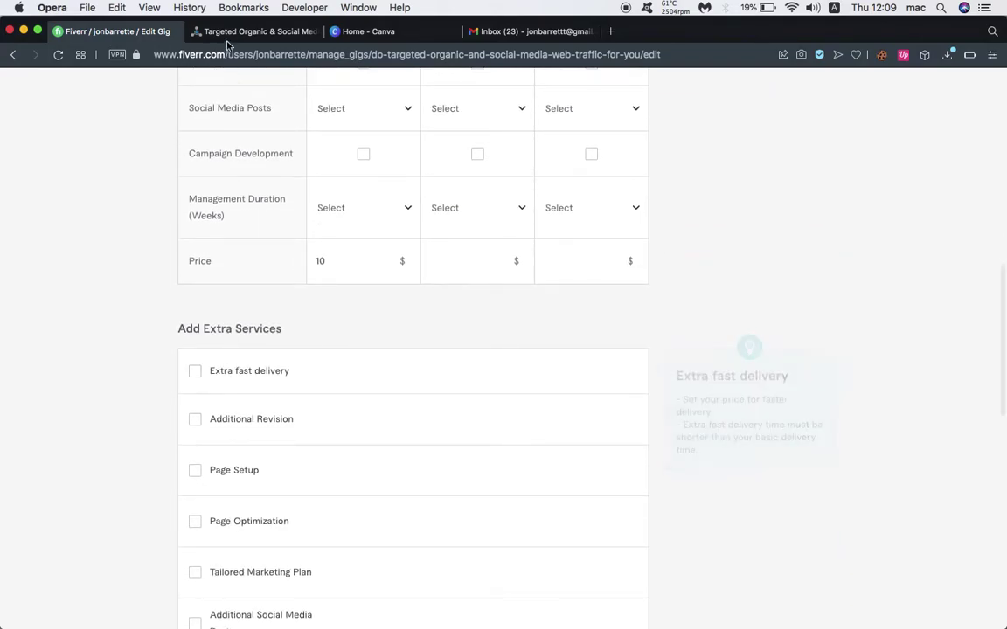
# Copy the SEOClerks extra "add up to 1000 daily visits for same 1 month (from 500 to 1,000)"
pyautogui.click(253, 32)
pyautogui.scroll(-10, 326, 347)
pyautogui.scroll(-20, 327, 347)
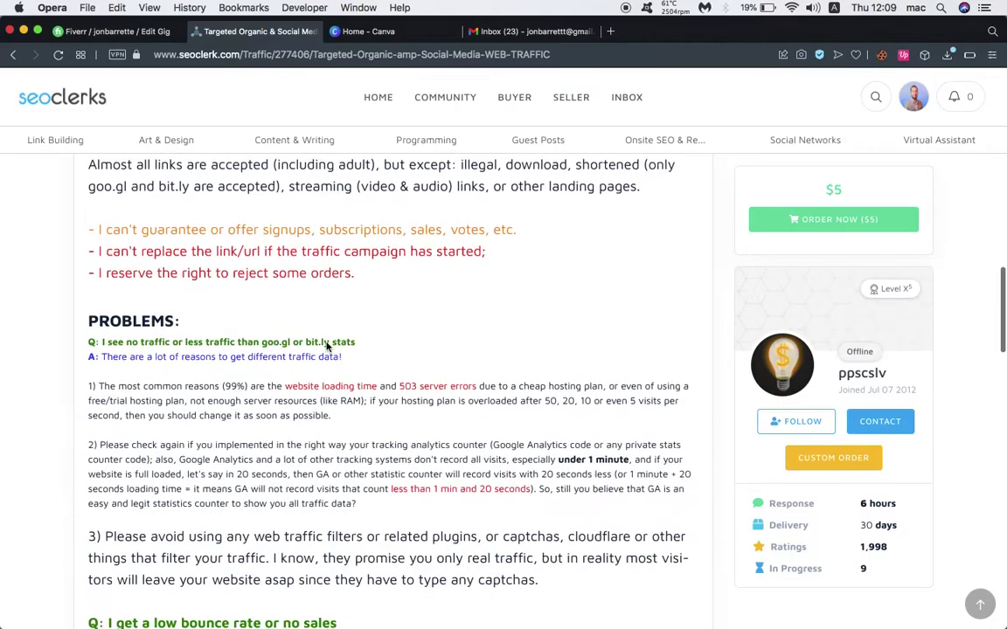
pyautogui.scroll(-1, 327, 323)
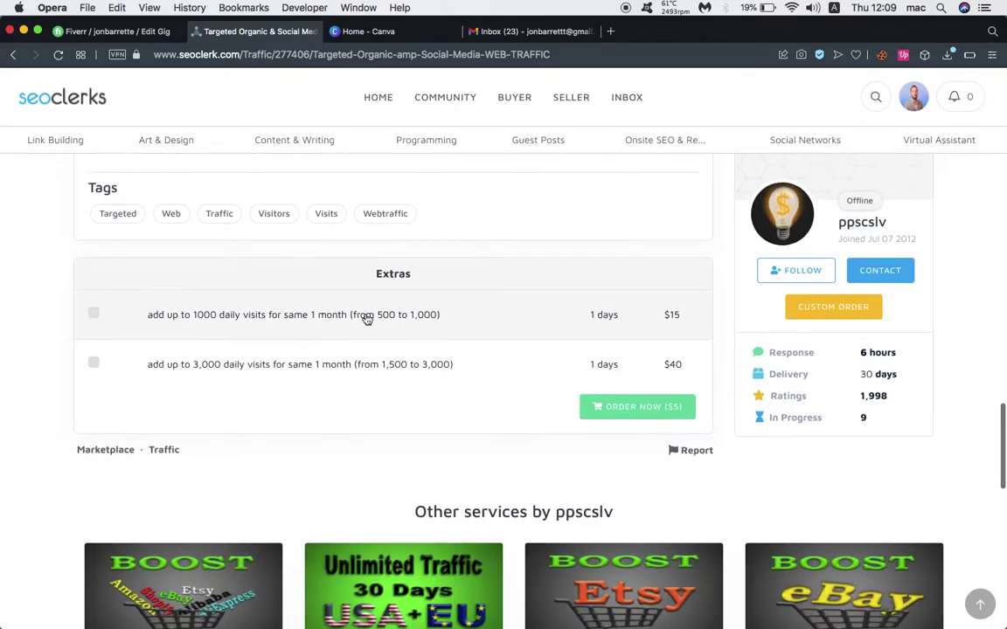
pyautogui.moveTo(449, 316); pyautogui.dragTo(145, 322)
pyautogui.press('super+c')
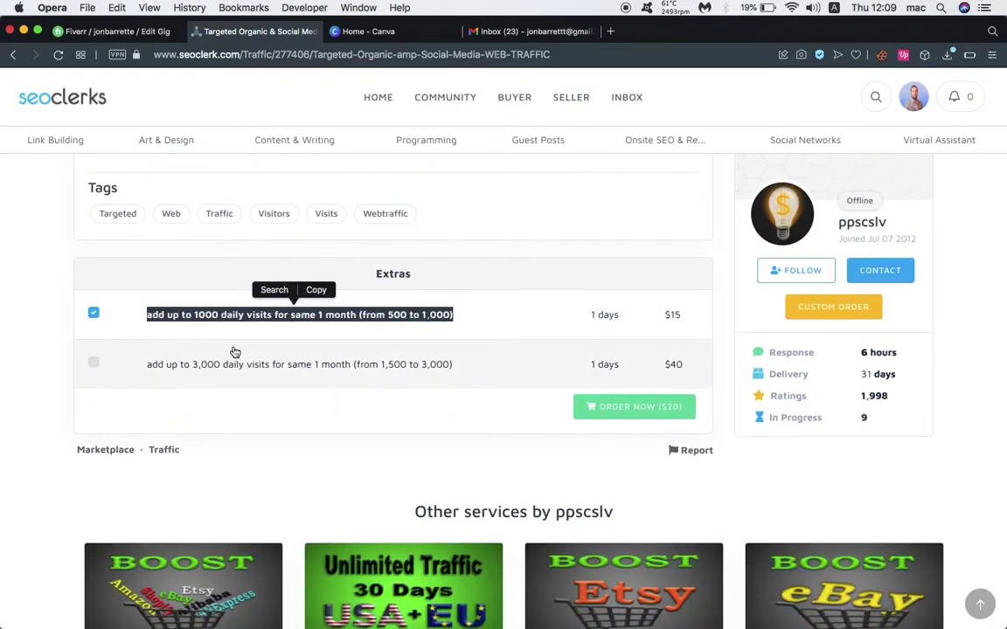
# On the Fiverr gig, enable extra fast delivery and offer Basic in 14 days for an extra $5
pyautogui.click(147, 34)
pyautogui.scroll(-1, 233, 439)
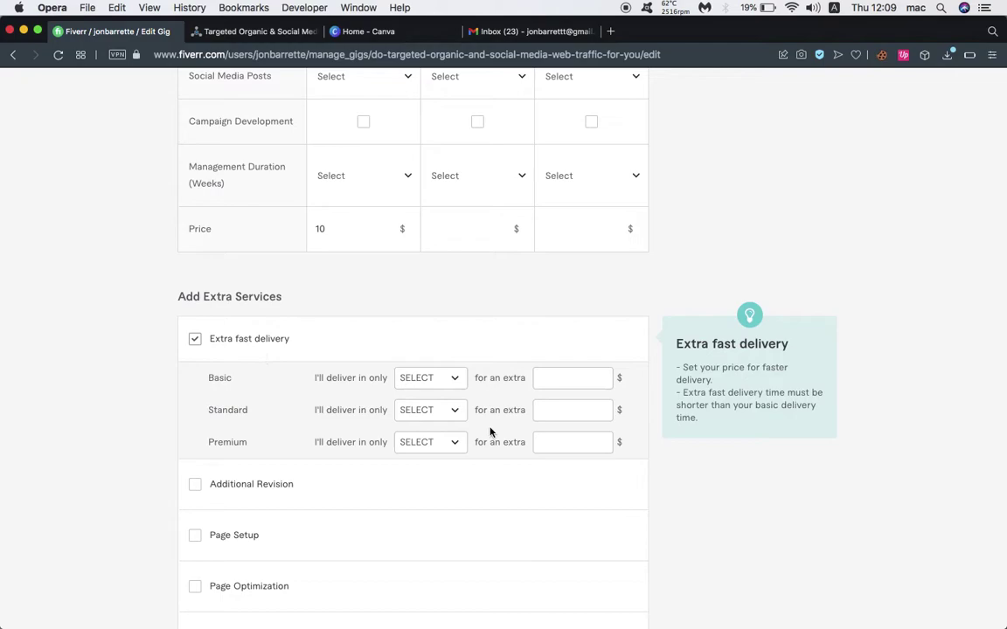
pyautogui.click(451, 381)
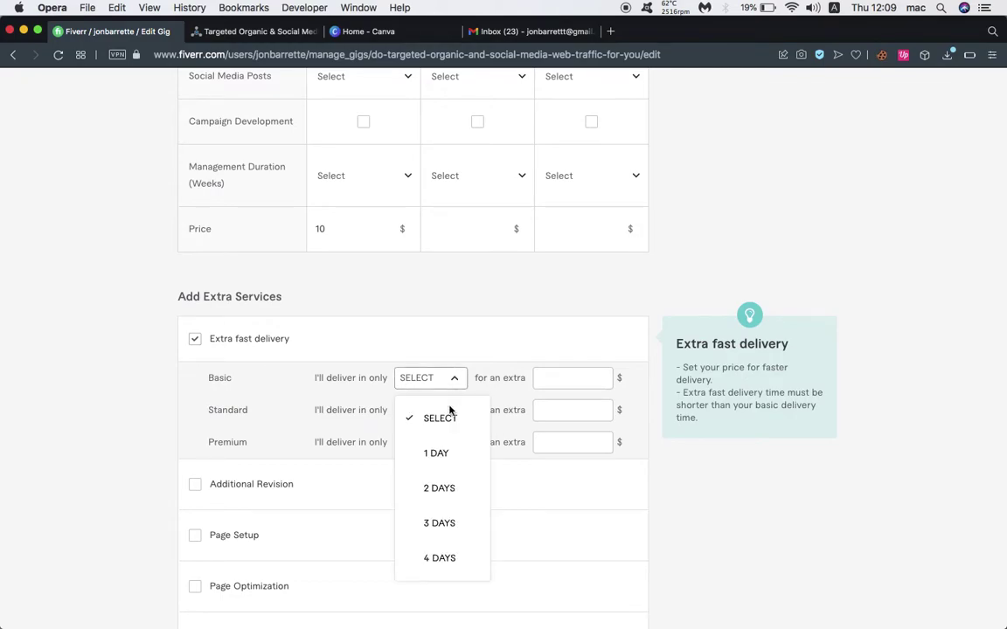
pyautogui.scroll(-3, 451, 512)
pyautogui.scroll(-3, 452, 512)
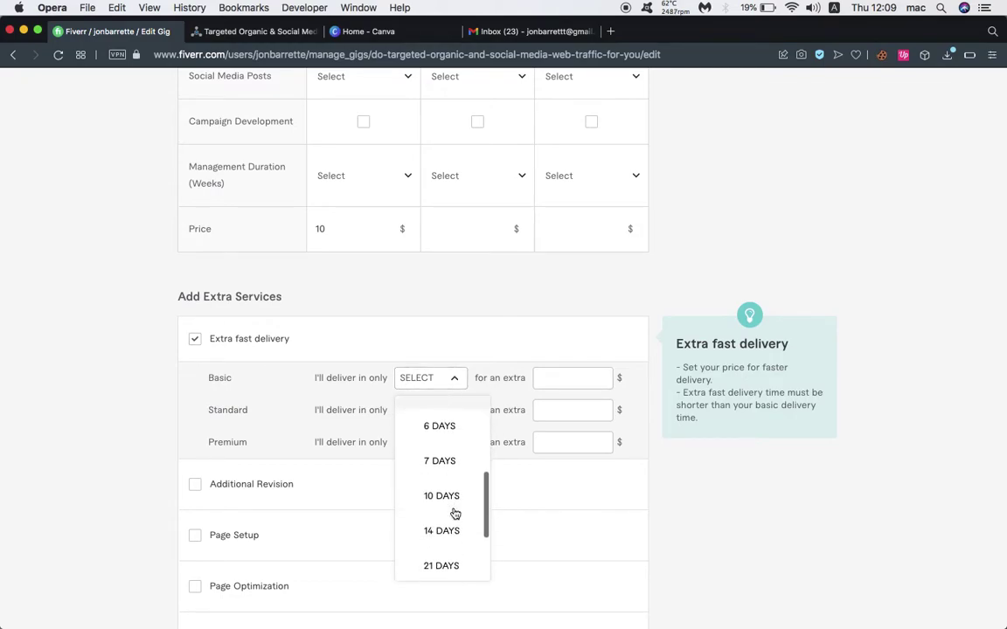
pyautogui.click(450, 485)
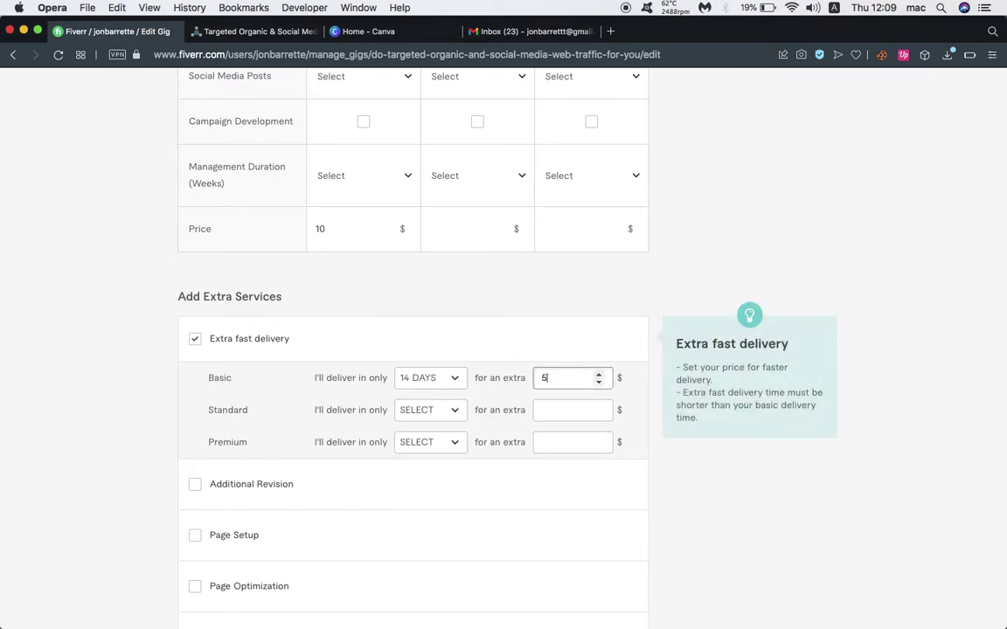
pyautogui.click(621, 347)
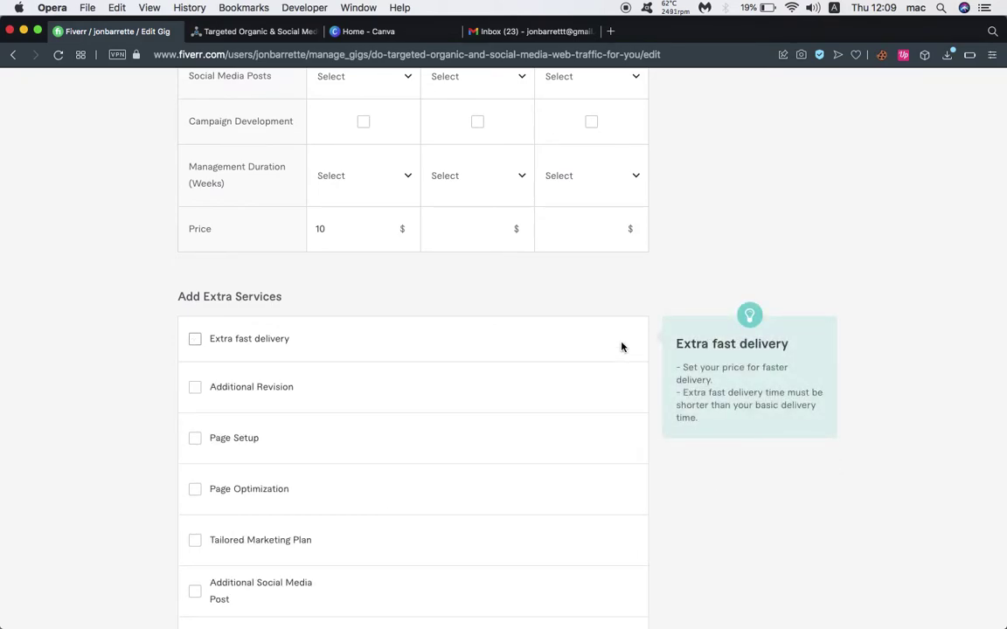
pyautogui.click(196, 344)
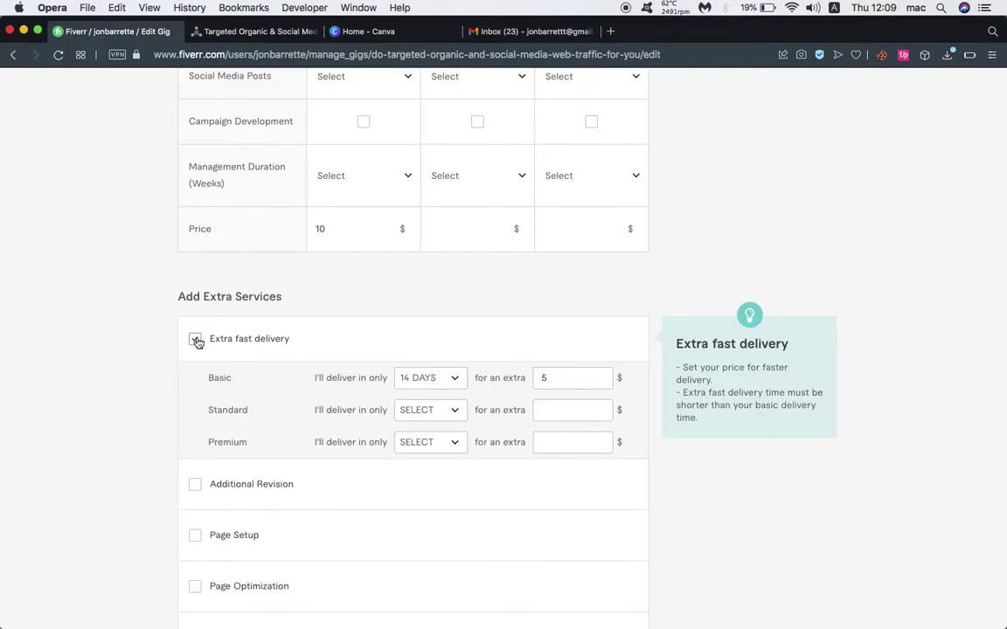
# Add a custom gig extra described as "add up to 1000 daily visits for same 1 month (from 500 to 1,000)"
pyautogui.scroll(-5, 196, 343)
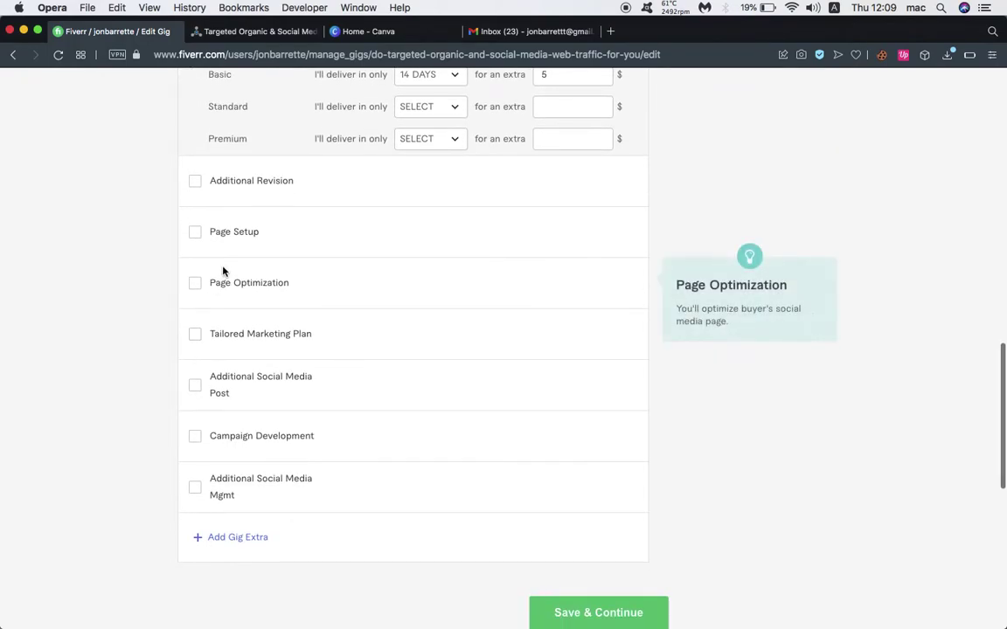
pyautogui.click(238, 538)
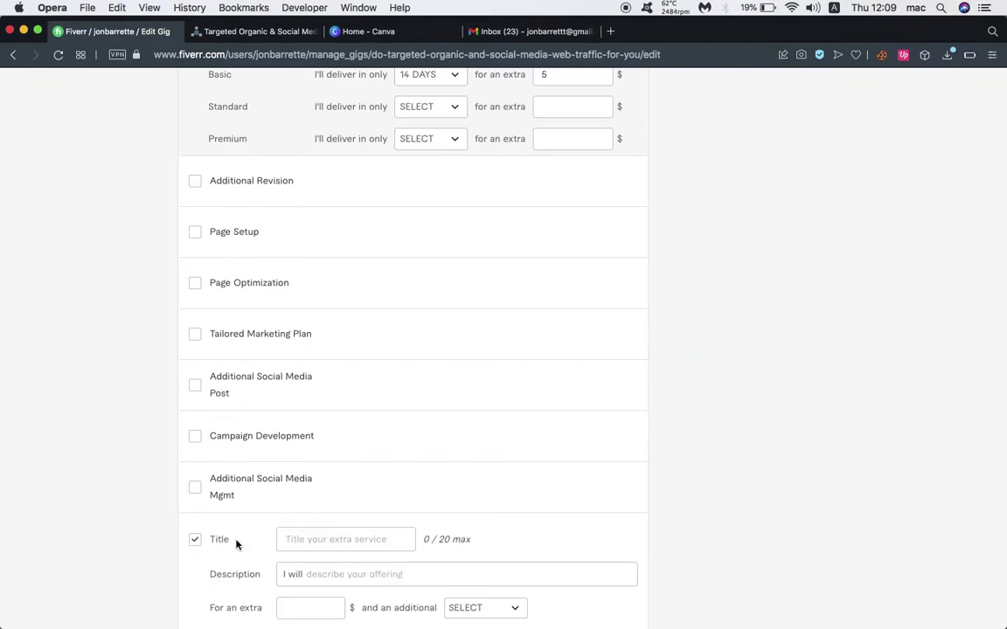
pyautogui.scroll(-5, 236, 543)
pyautogui.click(356, 398)
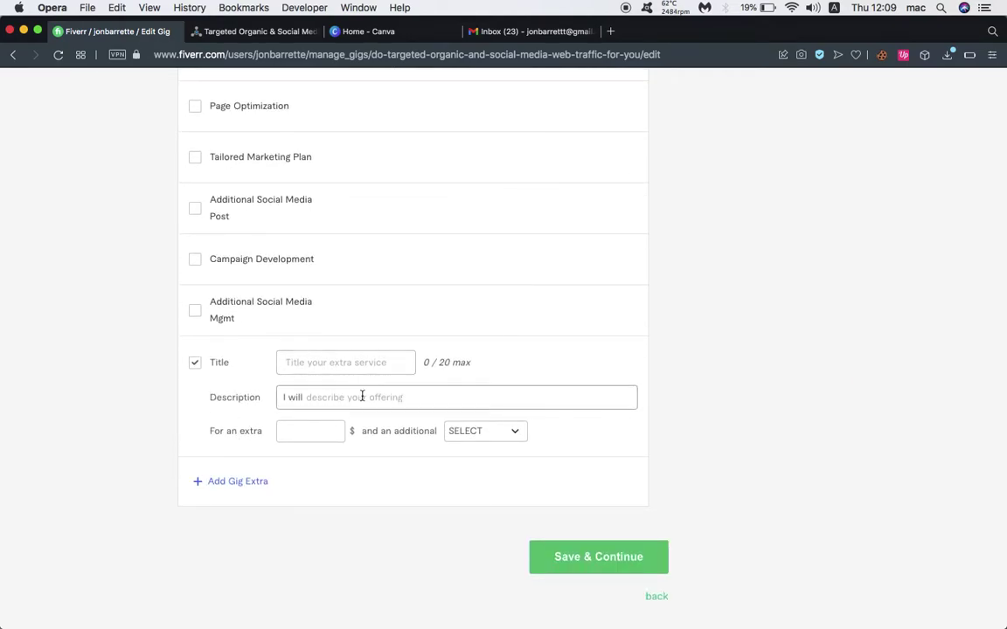
pyautogui.press('super+v')
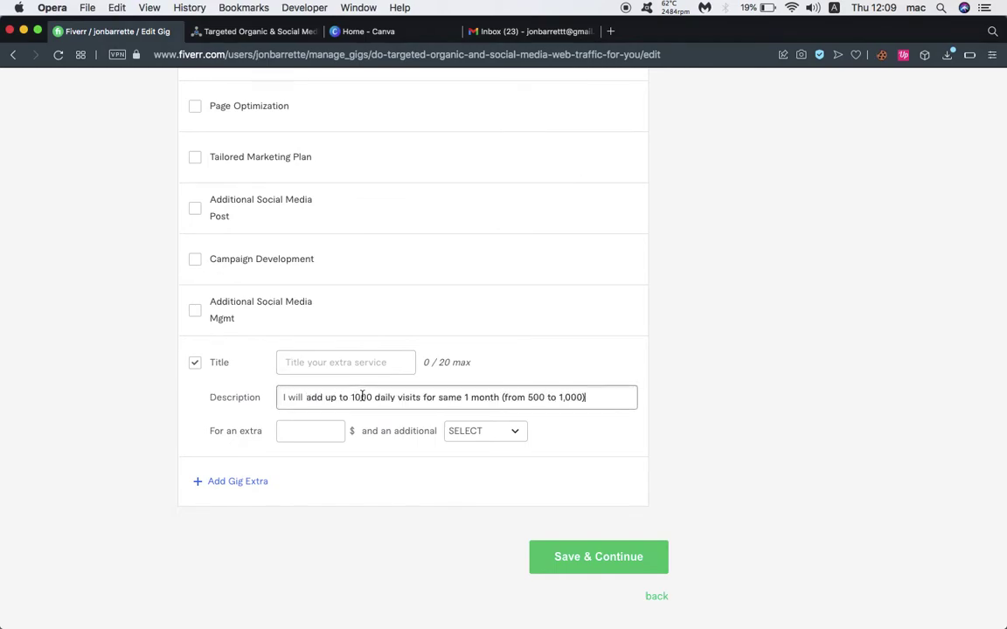
pyautogui.click(308, 397)
pyautogui.write('add')
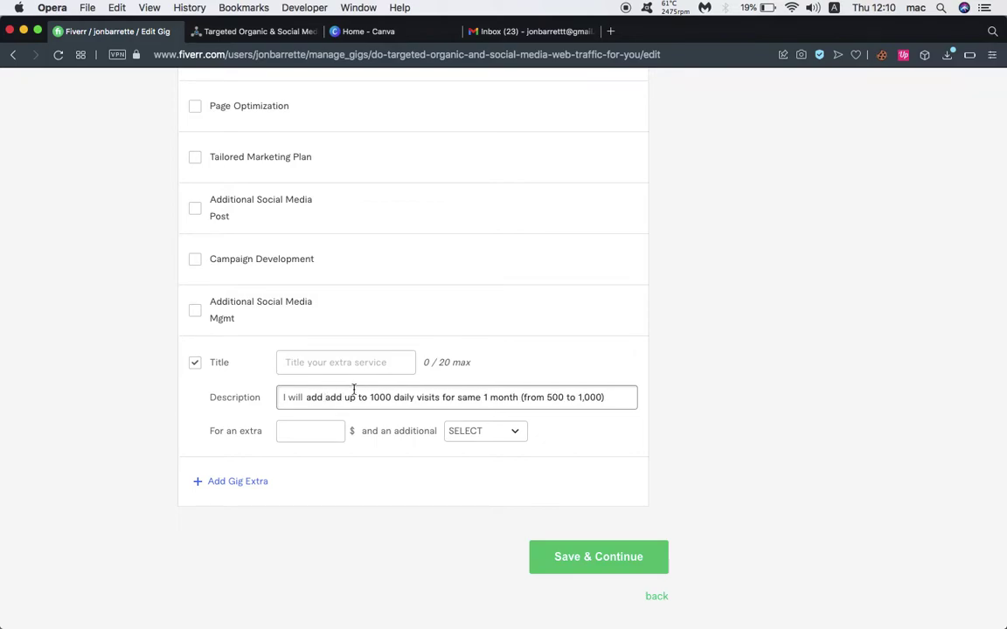
pyautogui.press('BackSpace')
pyautogui.press('BackSpace')
pyautogui.press('BackSpace')
pyautogui.press('BackSpace')
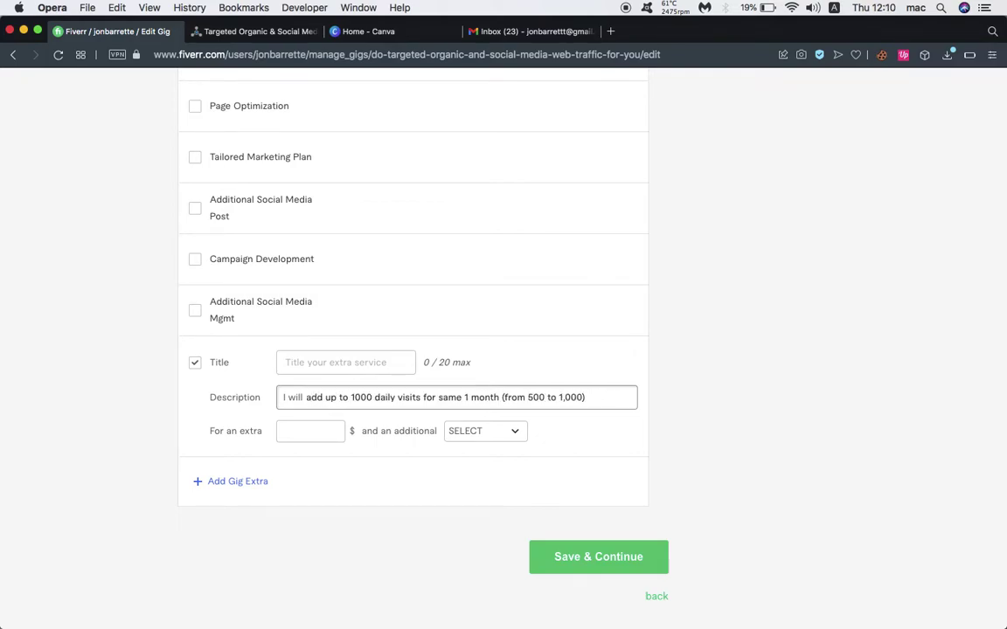
# Check the SEOClerks extra's terms and set the custom gig extra to $20 with an additional 1 day
pyautogui.click(258, 31)
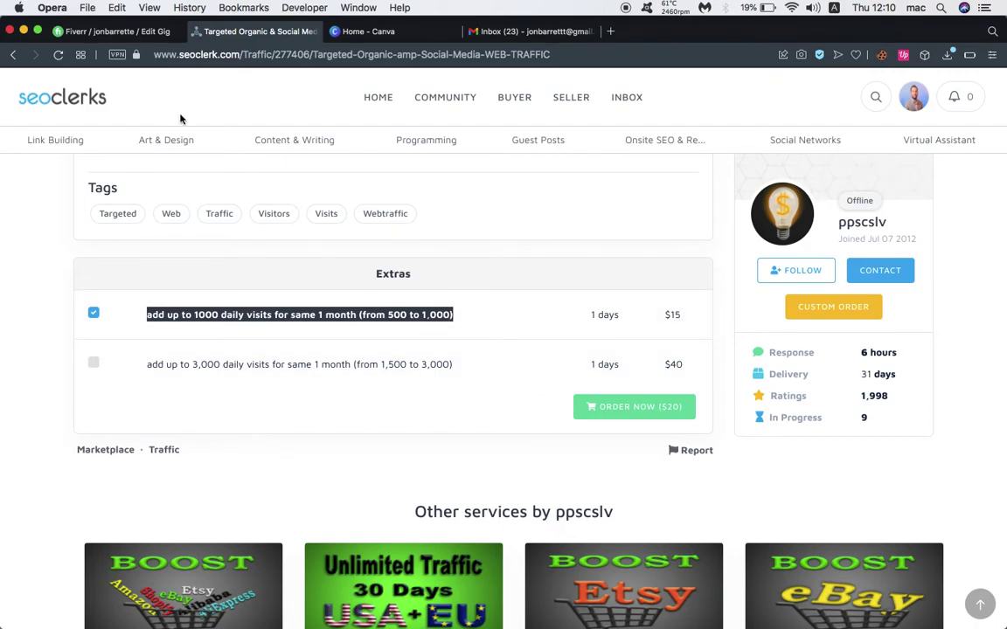
pyautogui.click(114, 32)
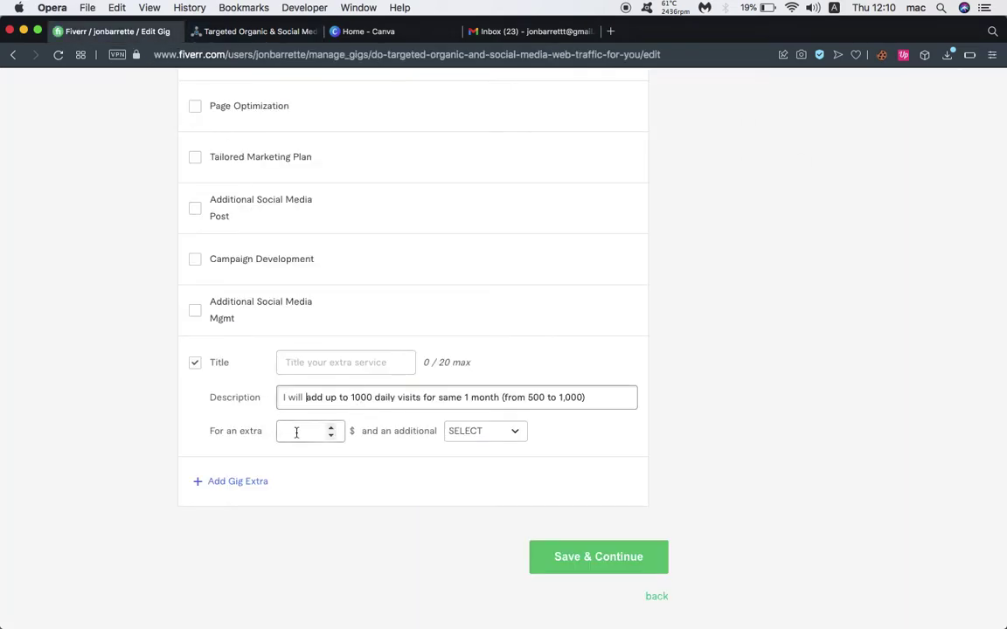
pyautogui.click(453, 431)
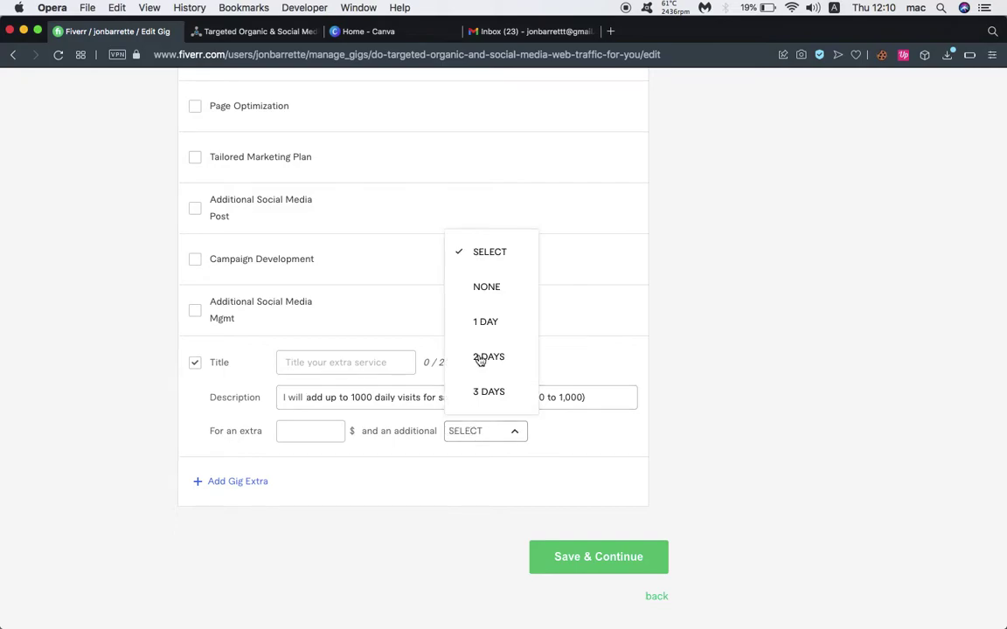
pyautogui.click(499, 320)
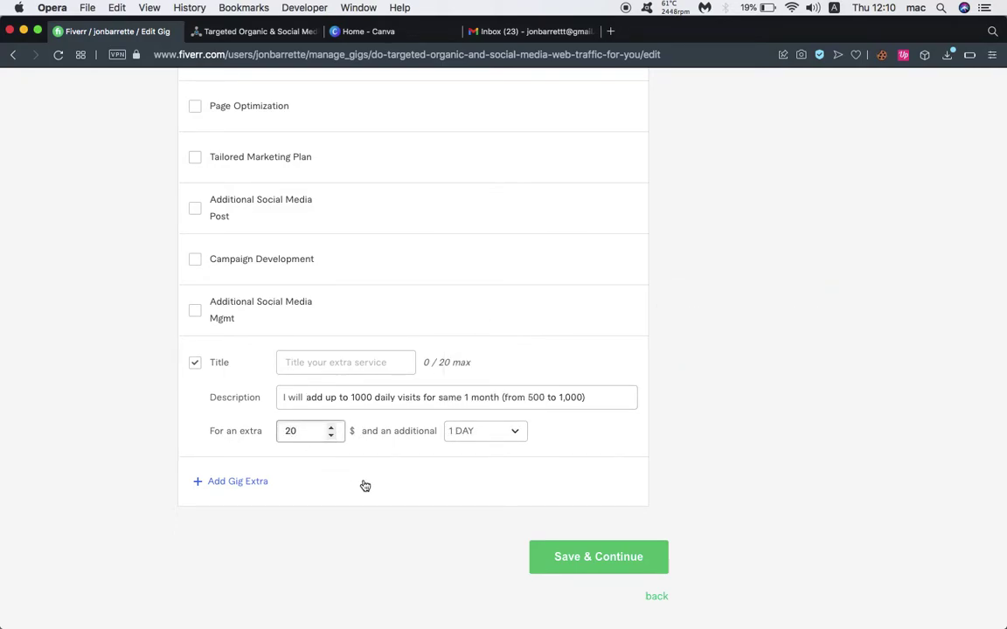
pyautogui.click(259, 32)
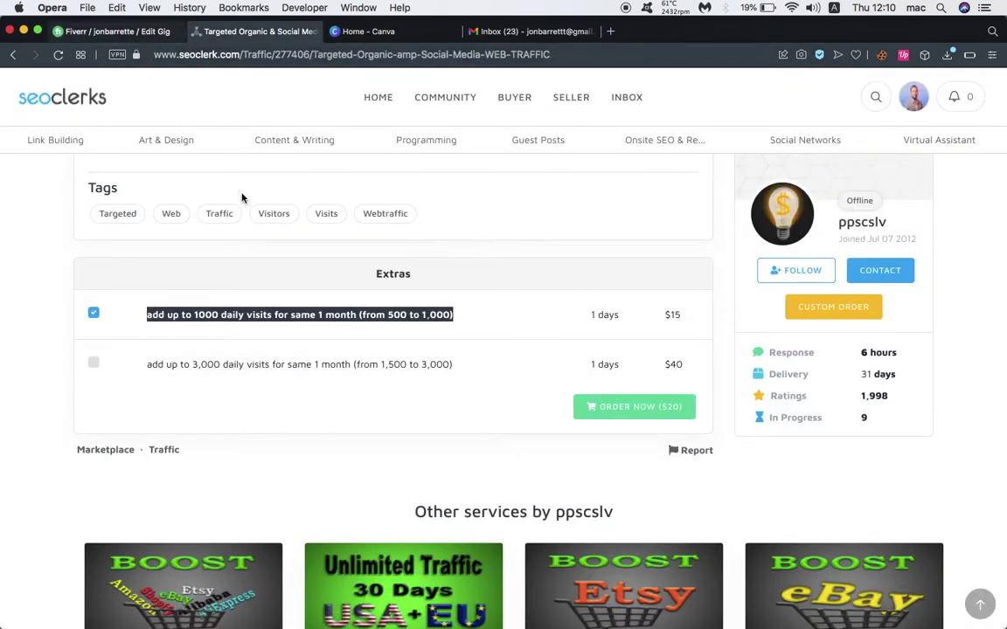
pyautogui.click(125, 29)
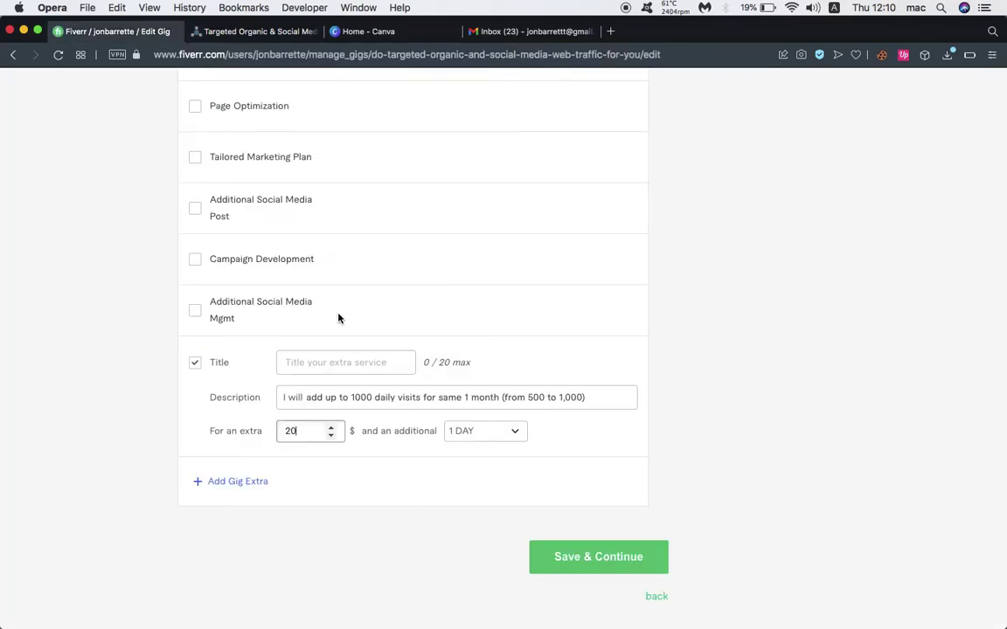
# Try to save the pricing page and turn off the three-package option so only Basic is offered
pyautogui.click(577, 555)
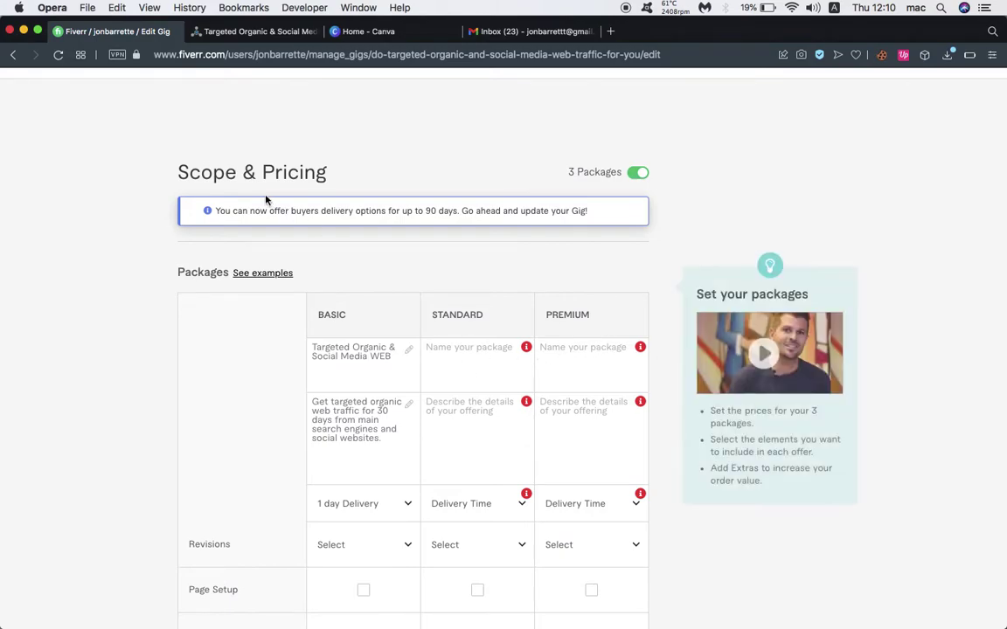
pyautogui.click(638, 174)
pyautogui.scroll(-15, 364, 547)
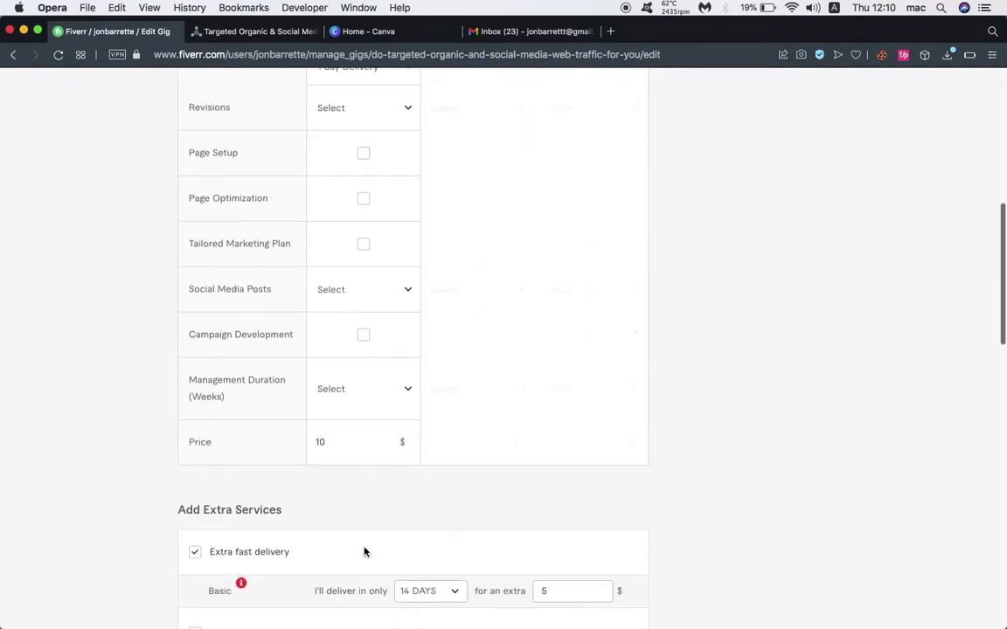
pyautogui.scroll(2, 364, 548)
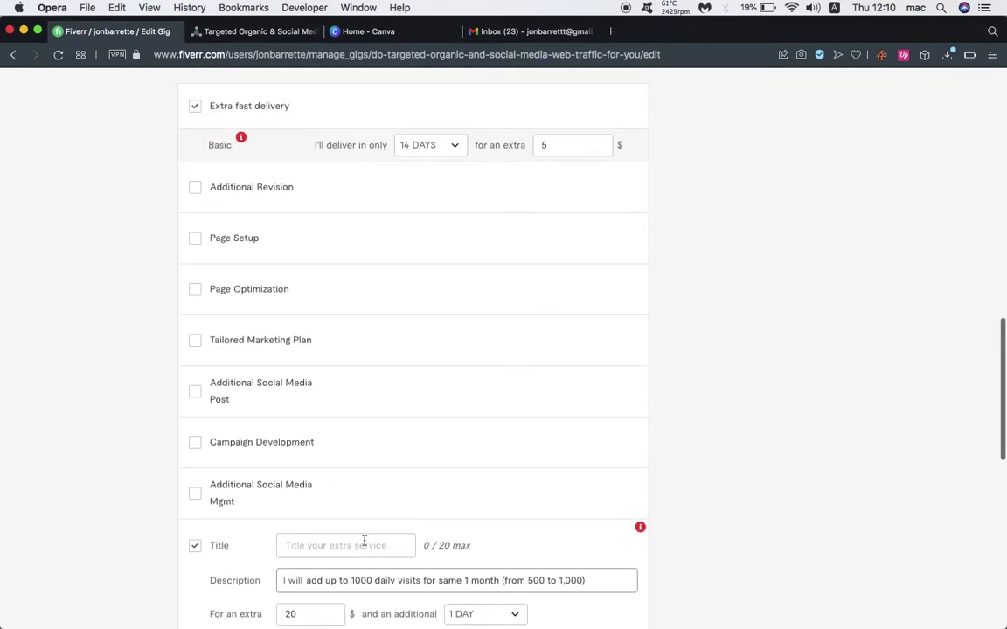
pyautogui.scroll(-15, 445, 250)
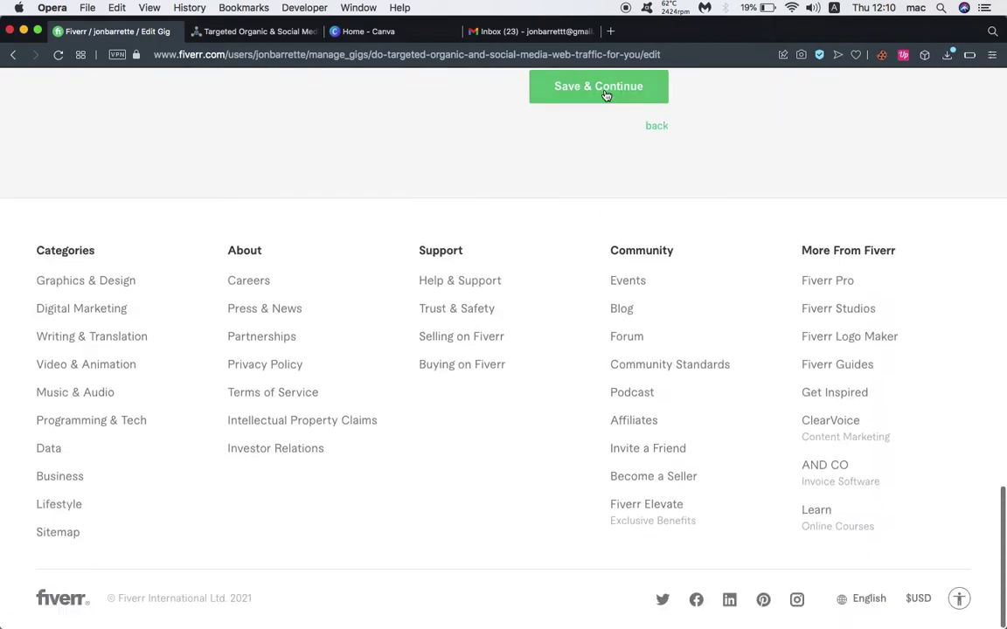
# Try to save the pricing page and set the Basic extra fast delivery time to 1 day
pyautogui.click(604, 96)
pyautogui.moveTo(245, 349)
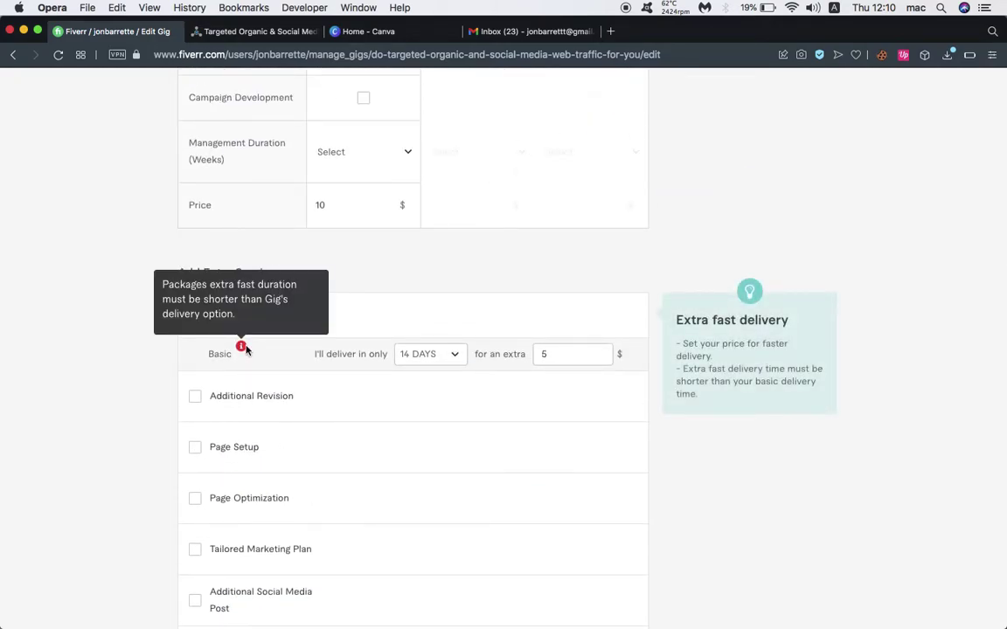
pyautogui.click(423, 365)
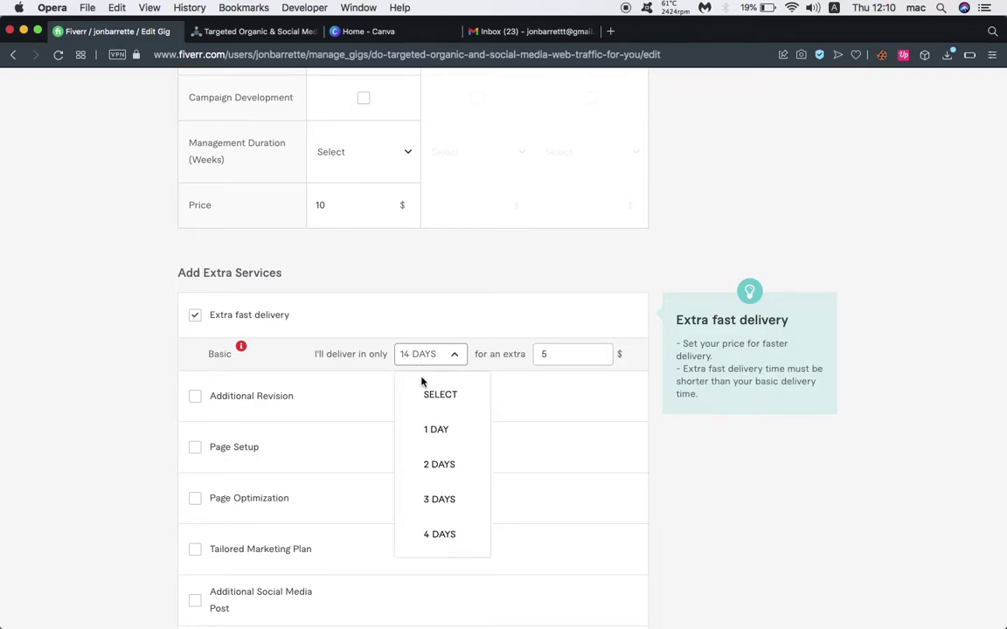
pyautogui.click(425, 430)
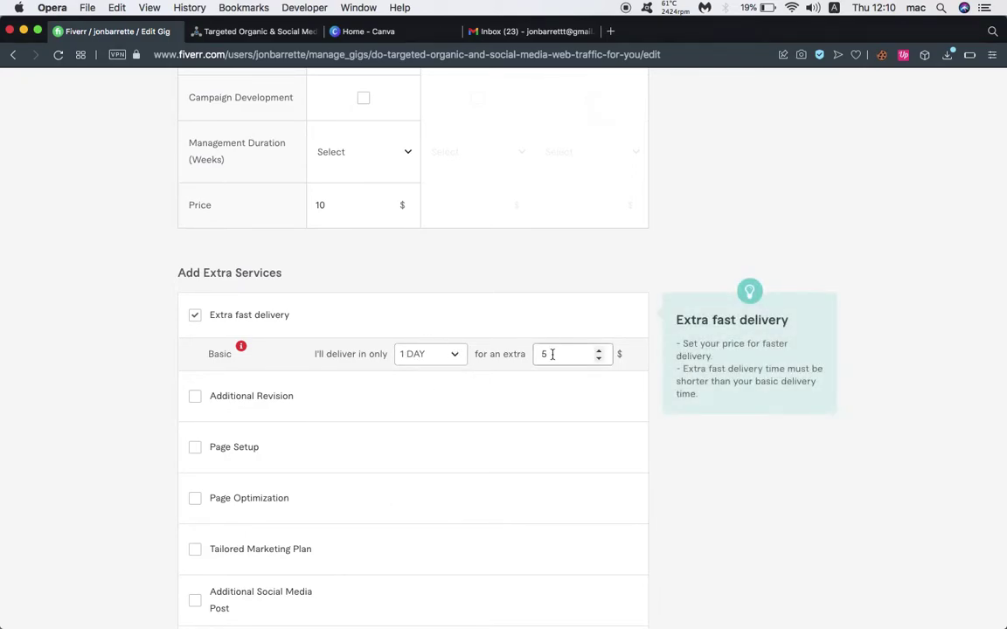
# Title the custom gig extra "1000 daily visits fo" using text from its description, and try to save the pricing page
pyautogui.scroll(-5, 550, 355)
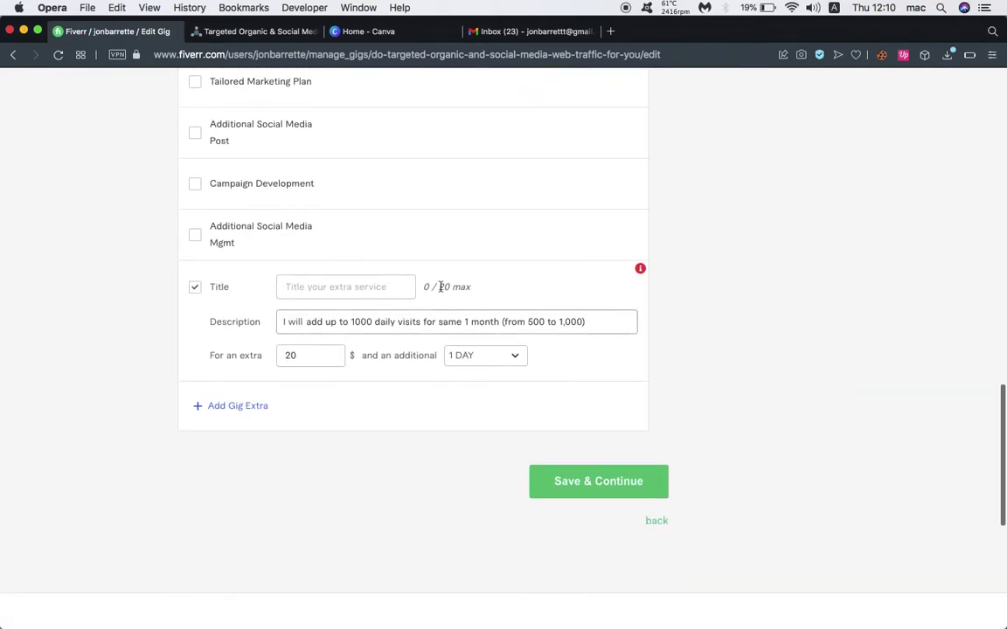
pyautogui.click(366, 291)
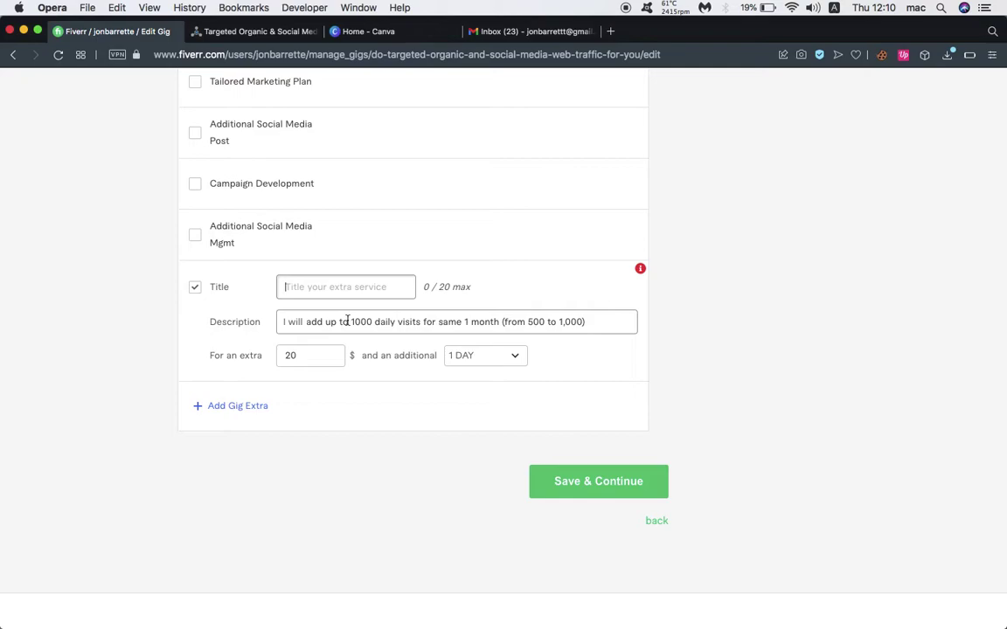
pyautogui.rightClick(347, 320)
pyautogui.click(337, 302)
pyautogui.click(351, 321)
pyautogui.click(393, 322)
pyautogui.press('super+z')
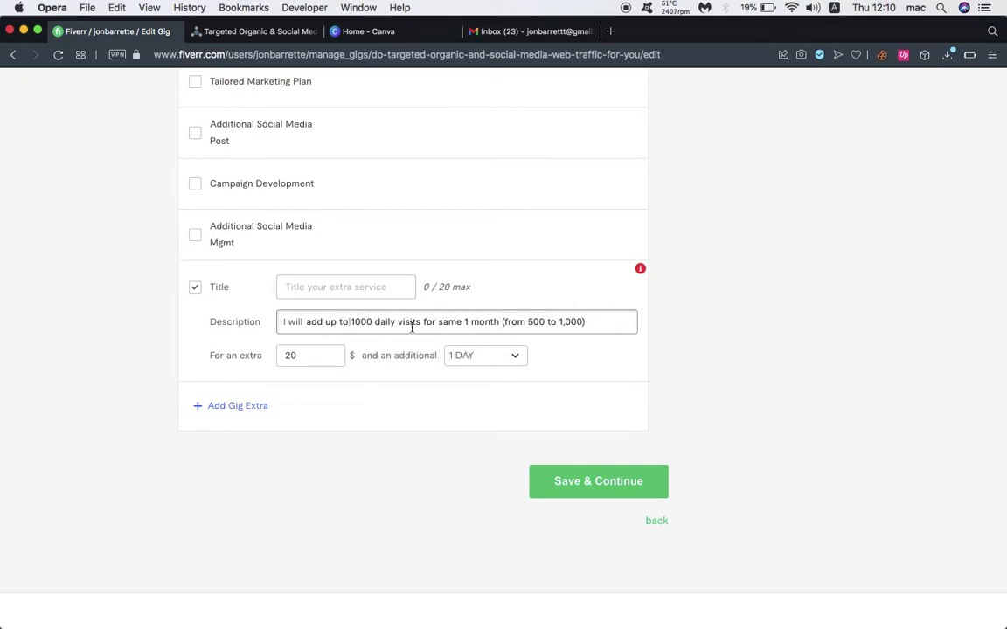
pyautogui.moveTo(498, 322); pyautogui.dragTo(353, 322)
pyautogui.press('super+c')
pyautogui.click(359, 286)
pyautogui.write('1')
pyautogui.press('super+v')
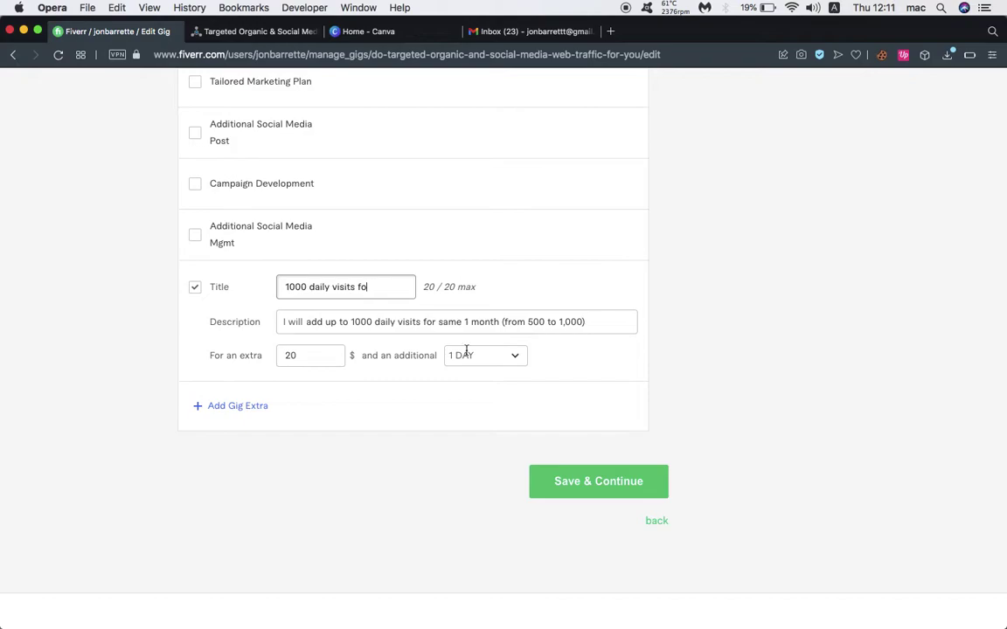
pyautogui.click(575, 490)
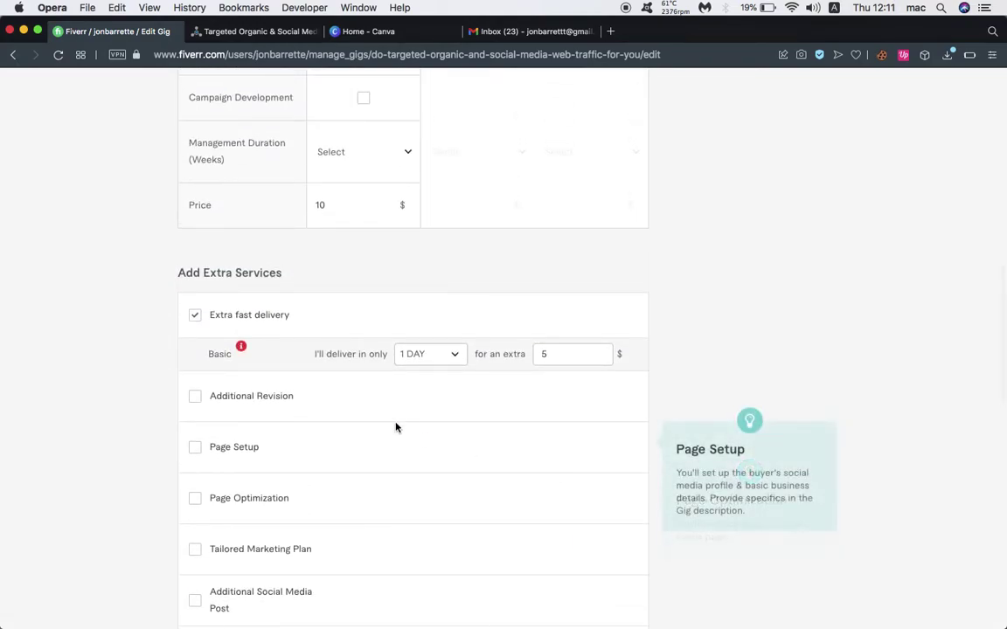
# Clear the Basic extra fast delivery time and compare its available durations with the package's delivery time
pyautogui.click(443, 364)
pyautogui.click(440, 394)
pyautogui.click(194, 316)
pyautogui.click(194, 317)
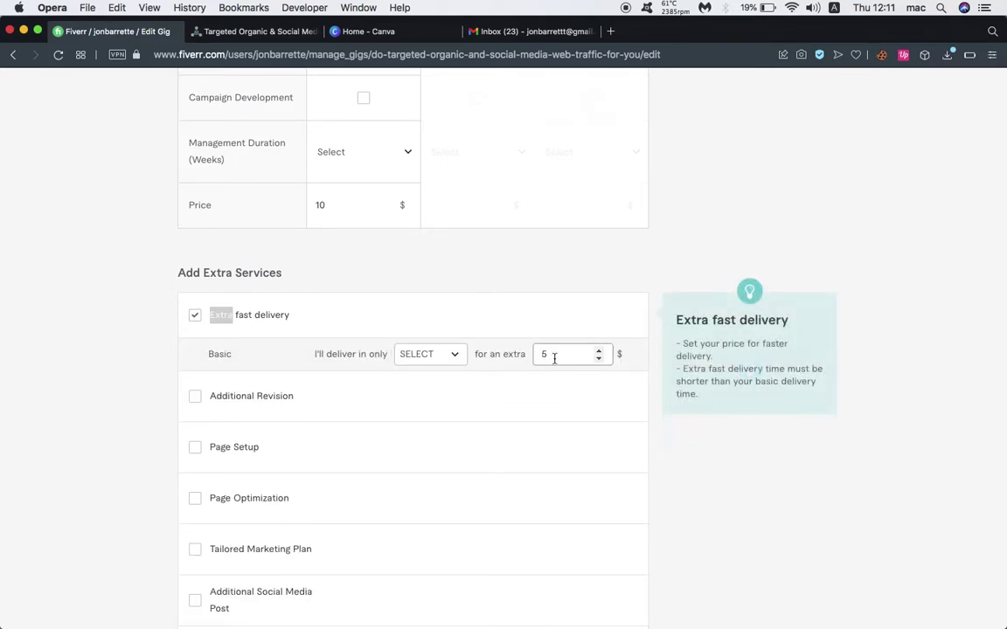
pyautogui.click(441, 355)
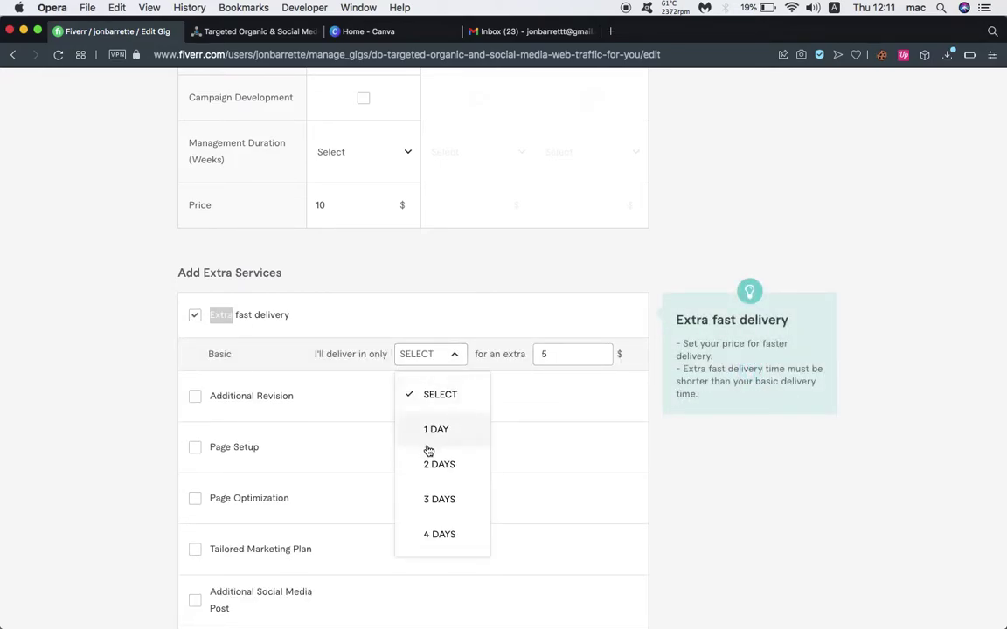
pyautogui.scroll(5, 429, 454)
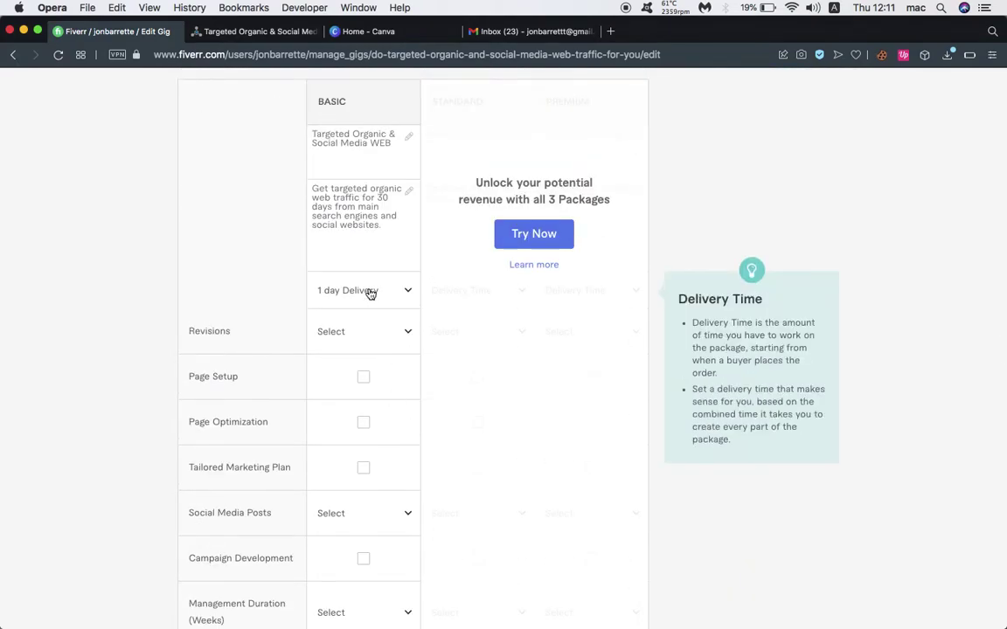
pyautogui.scroll(-6, 384, 428)
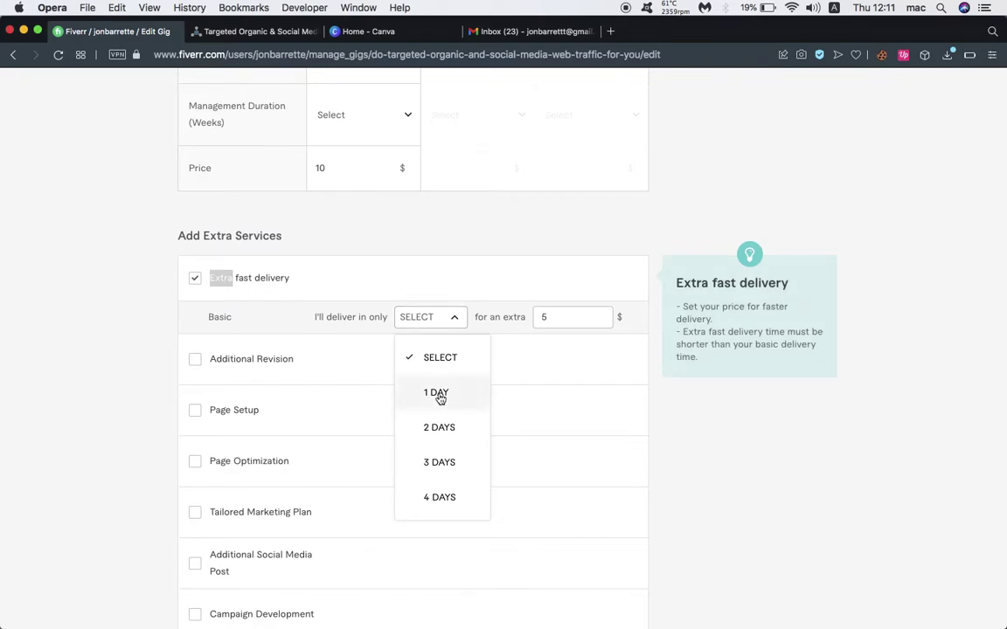
pyautogui.scroll(5, 364, 155)
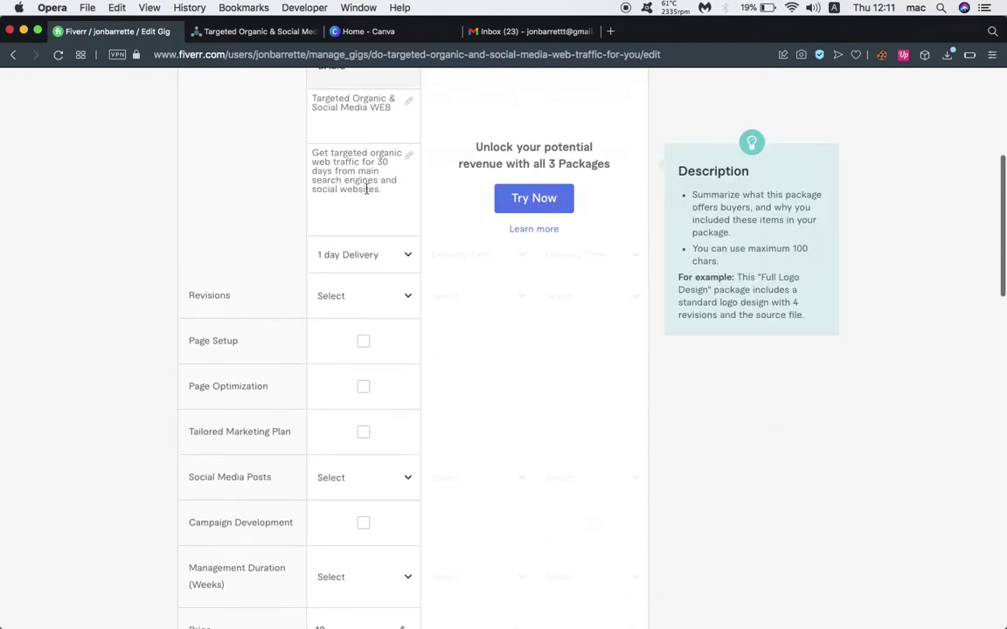
# Set the Basic package to 2 days delivery and its extra fast delivery to 1 day
pyautogui.click(365, 255)
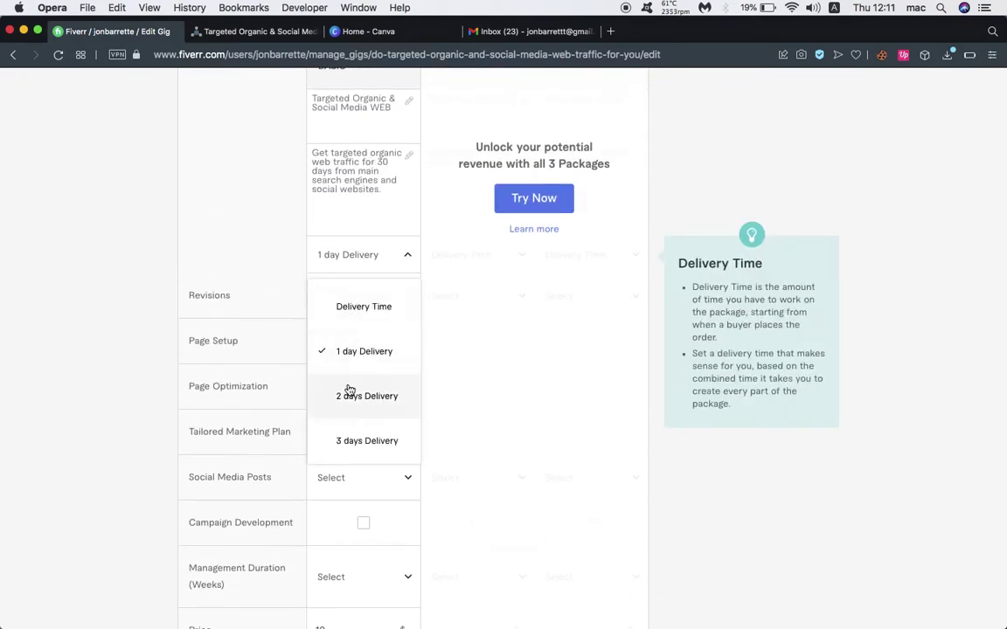
pyautogui.scroll(-10, 348, 386)
pyautogui.scroll(6, 348, 386)
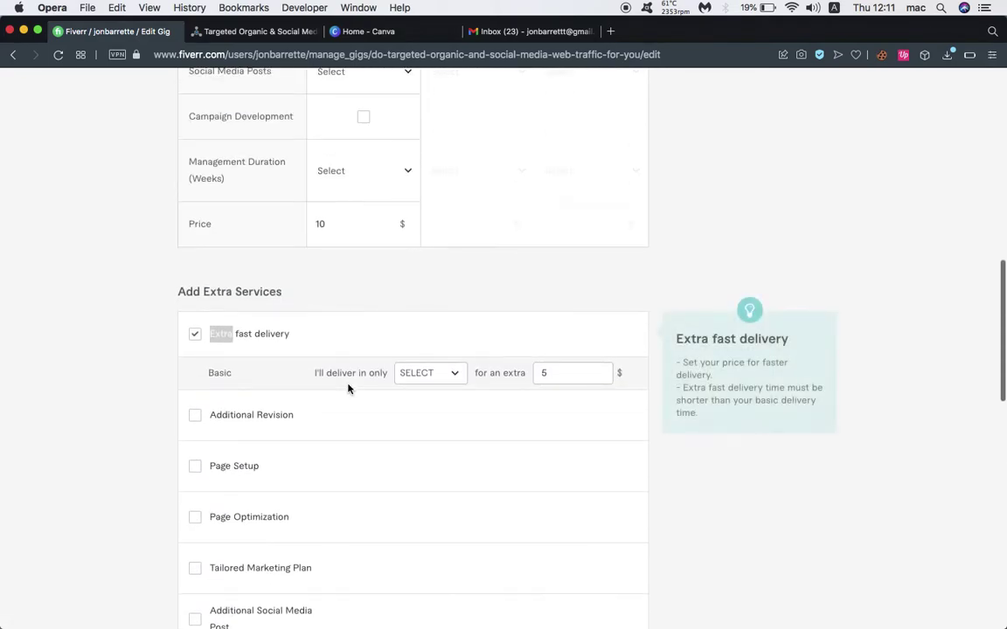
pyautogui.click(426, 376)
pyautogui.click(427, 449)
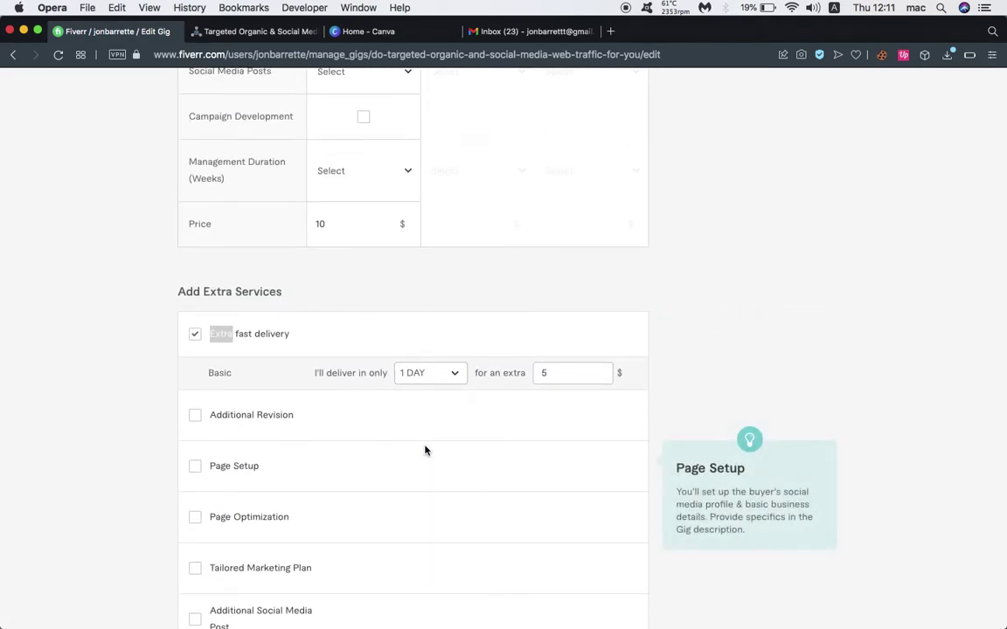
pyautogui.click(548, 376)
pyautogui.scroll(-1, 478, 387)
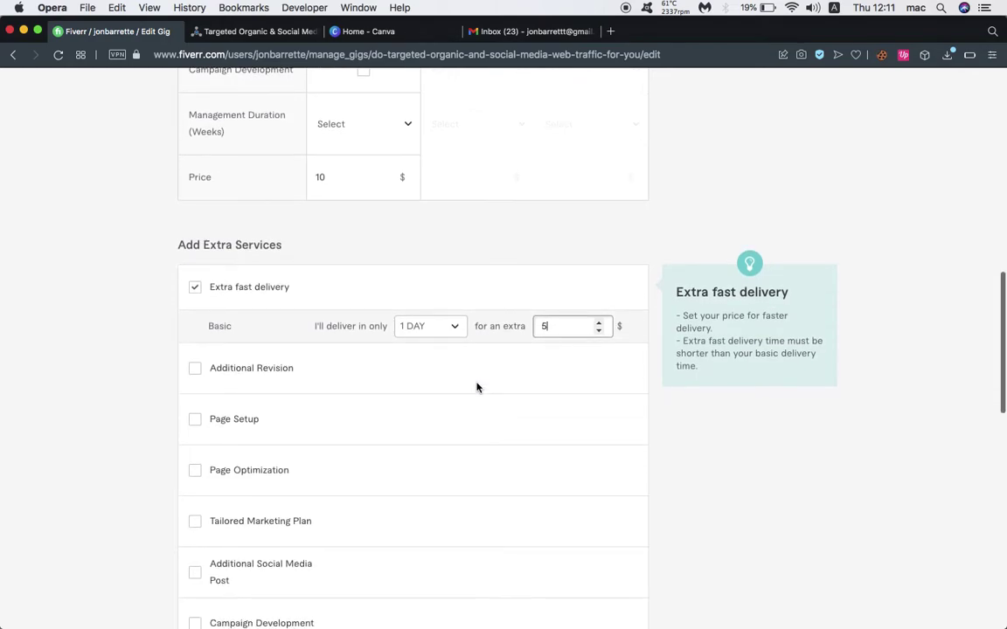
# Turn off extra fast delivery, set the Basic package to 1 day delivery, and try to save the pricing page
pyautogui.scroll(3, 476, 387)
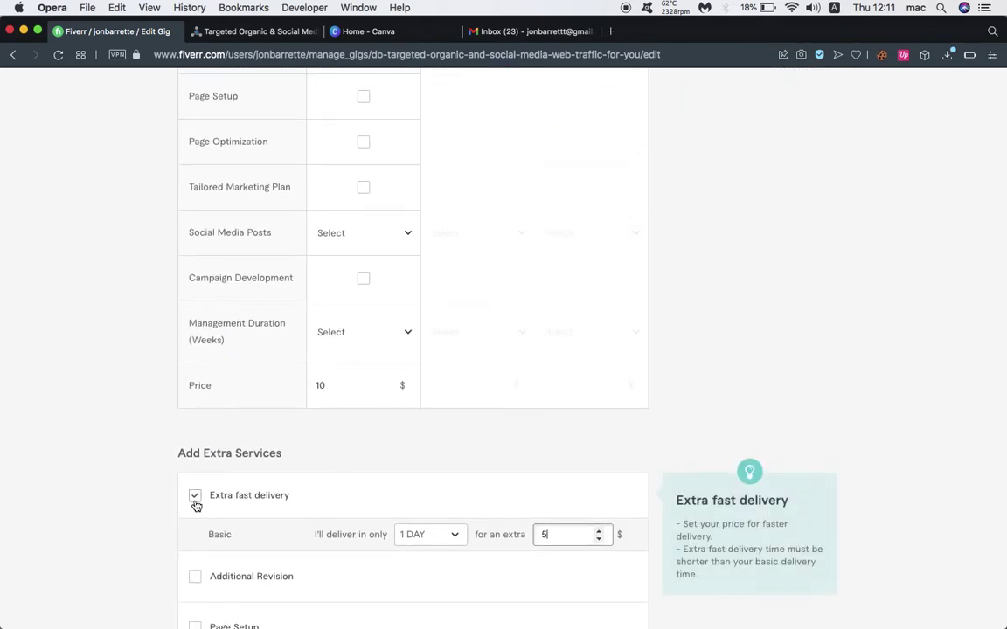
pyautogui.click(195, 496)
pyautogui.scroll(6, 274, 413)
pyautogui.click(356, 346)
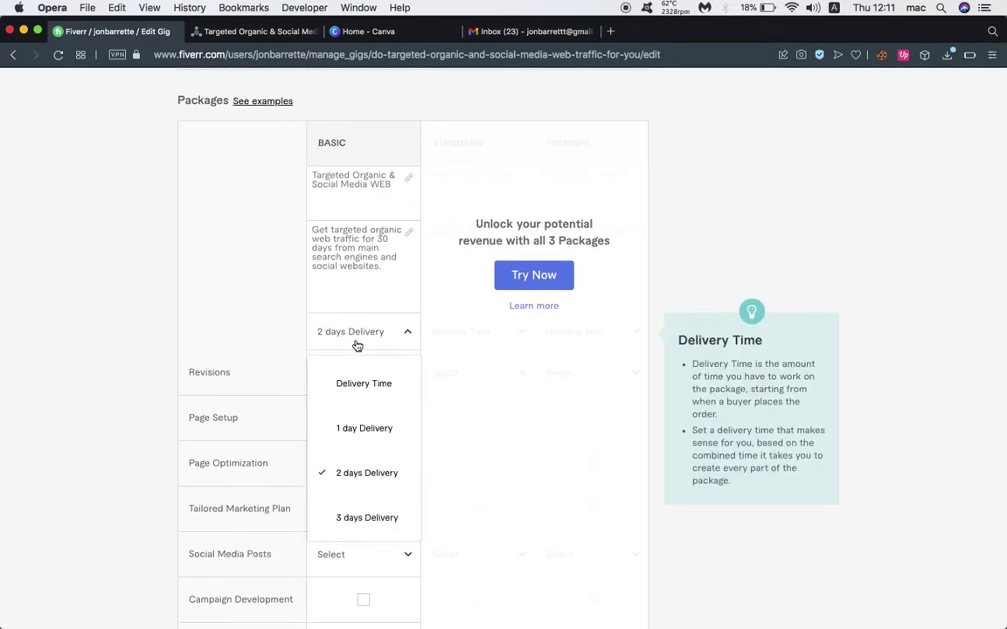
pyautogui.click(349, 425)
pyautogui.scroll(-15, 349, 425)
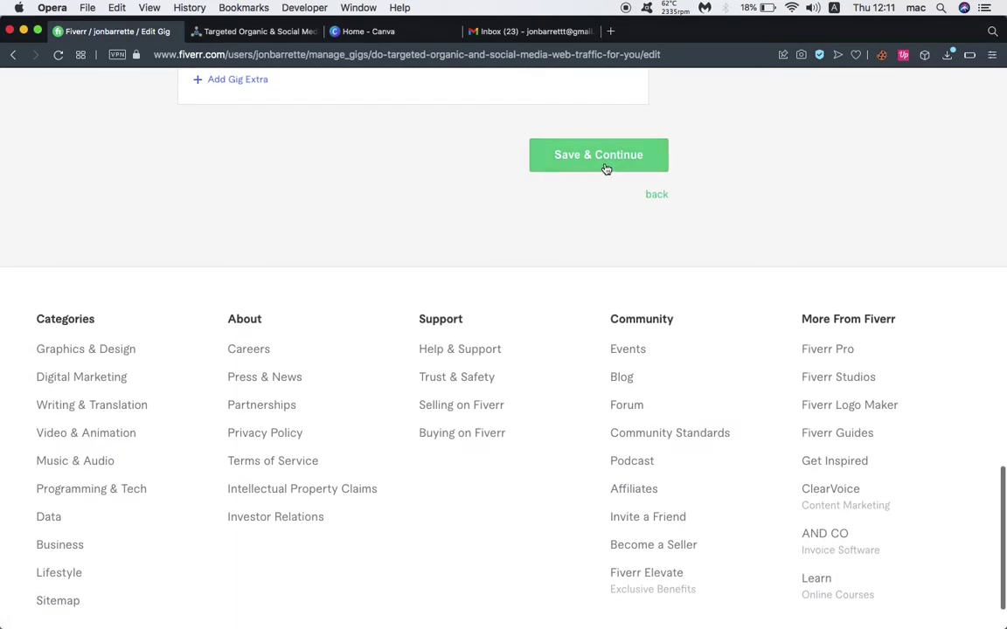
pyautogui.click(605, 161)
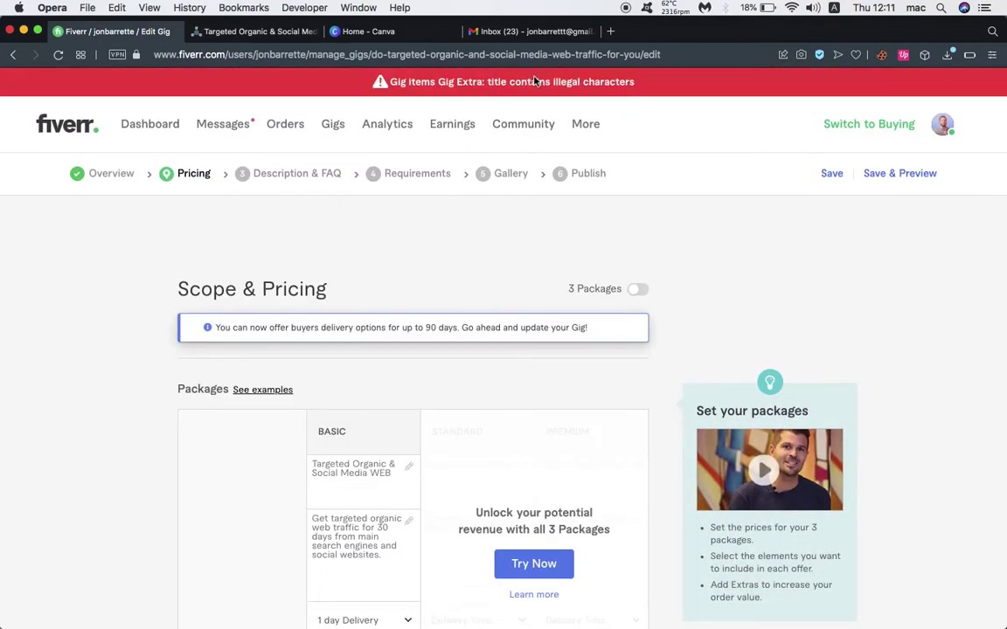
# Replace the custom gig extra's title with "extrat one" and try to save the pricing page
pyautogui.scroll(-10, 476, 270)
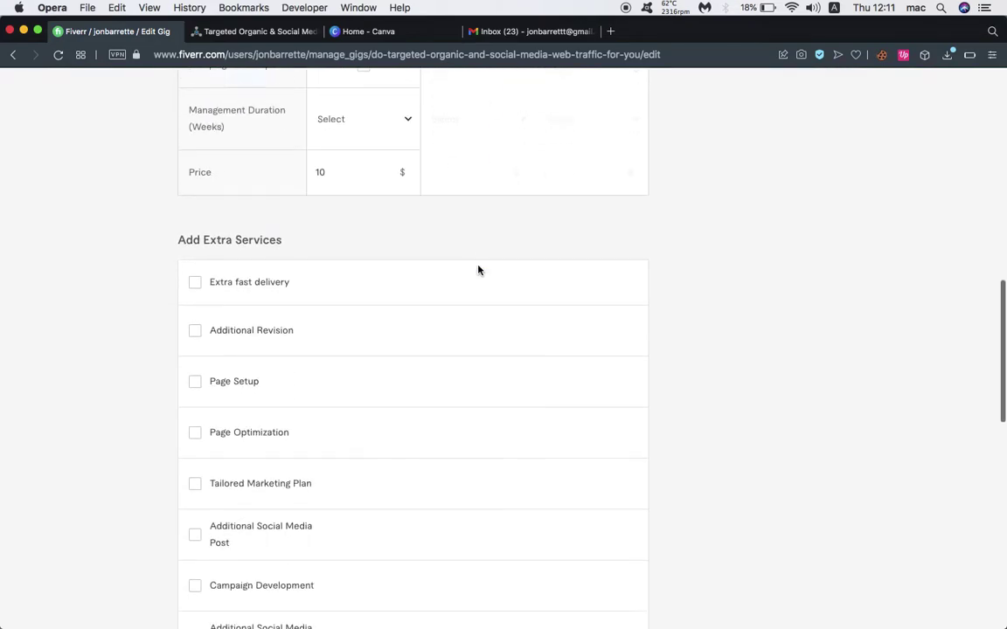
pyautogui.scroll(-5, 476, 270)
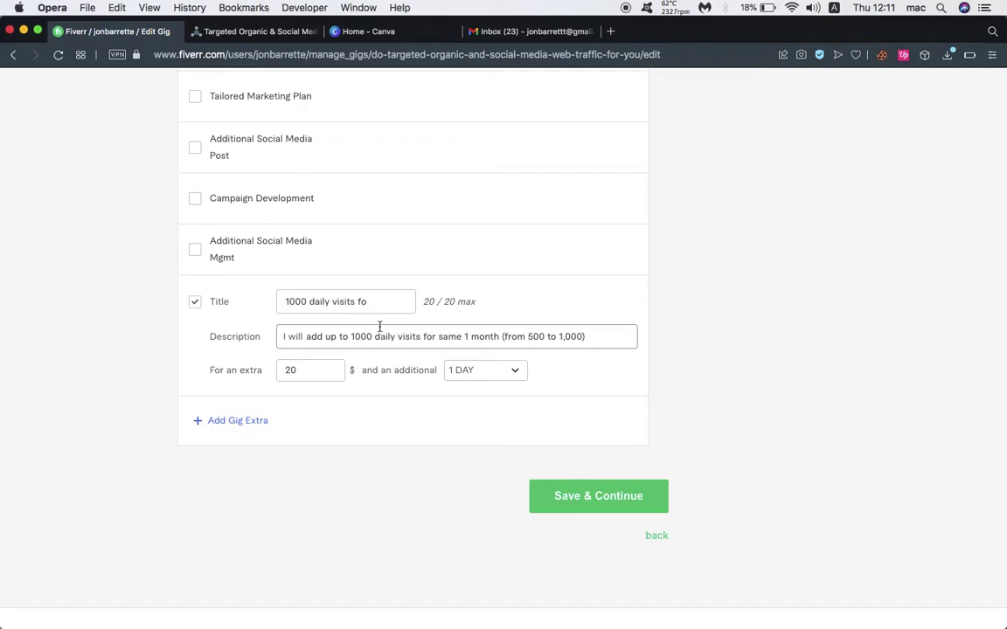
pyautogui.click(378, 299)
pyautogui.press('super+a')
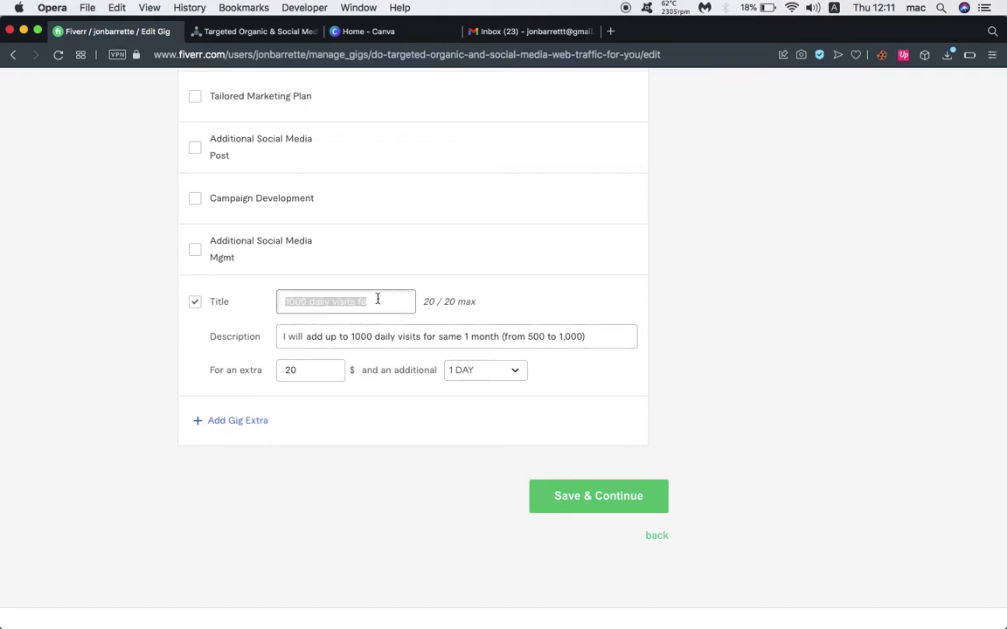
pyautogui.click(259, 31)
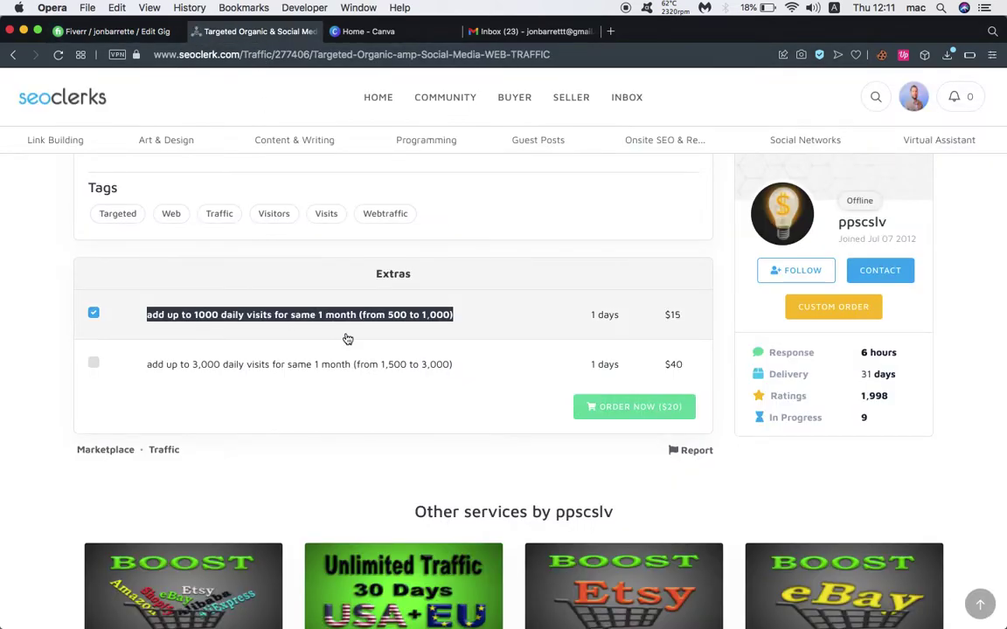
pyautogui.click(112, 32)
pyautogui.click(357, 310)
pyautogui.press('super+a')
pyautogui.write('extrat ')
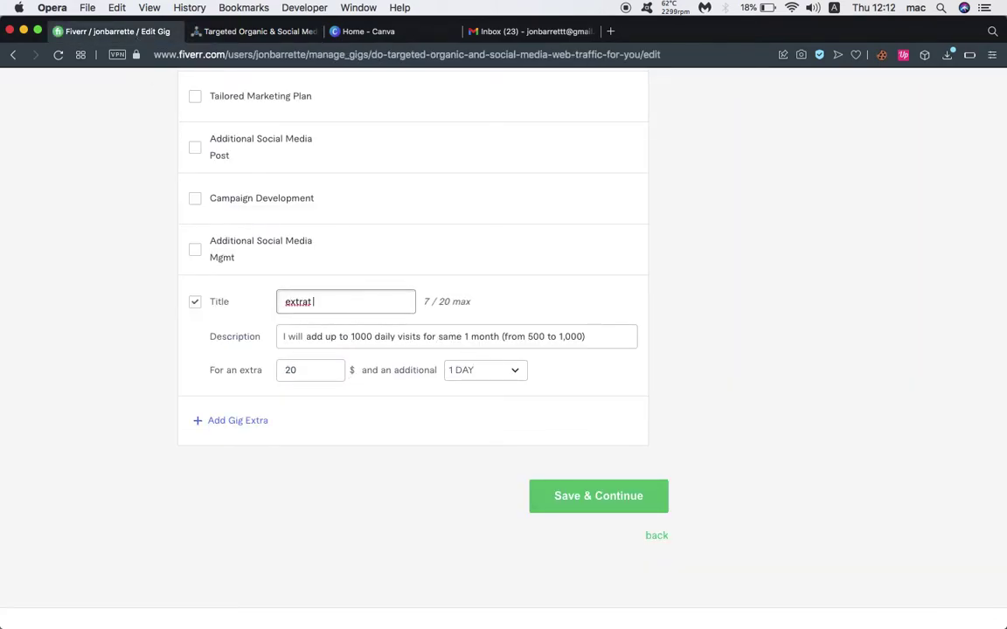
pyautogui.write('one')
pyautogui.click(591, 500)
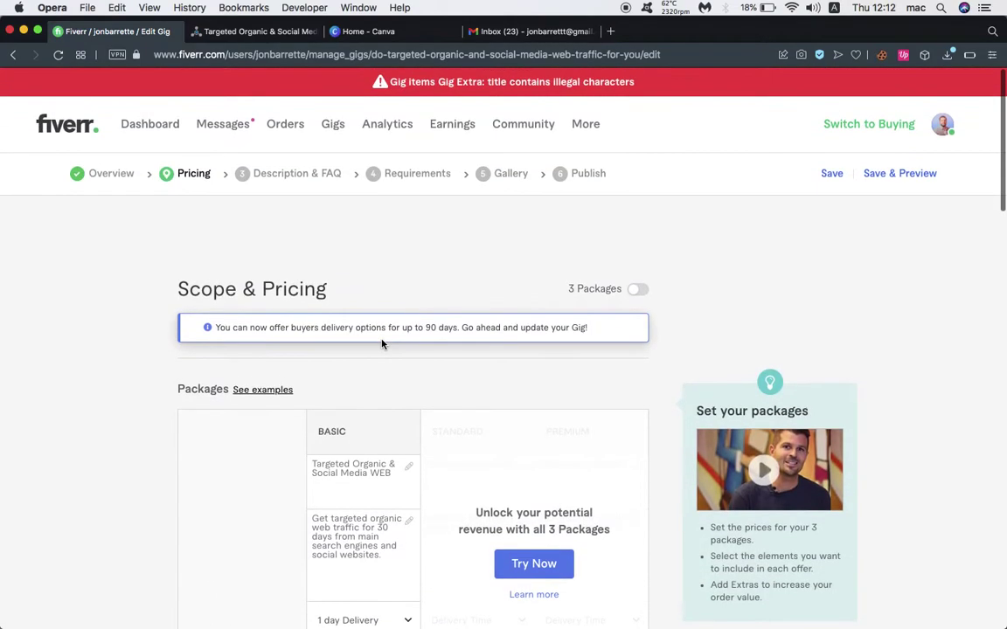
# Remove the parentheses around "from 500 to 1,000" in the custom gig extra's description
pyautogui.scroll(-3, 445, 413)
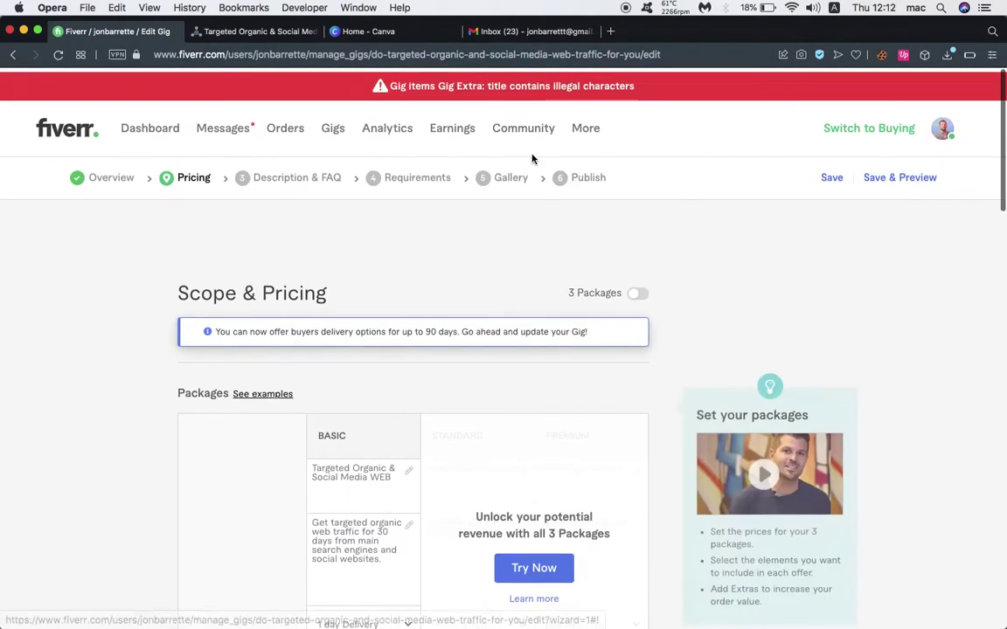
pyautogui.scroll(-15, 337, 511)
pyautogui.scroll(5, 367, 480)
pyautogui.click(590, 359)
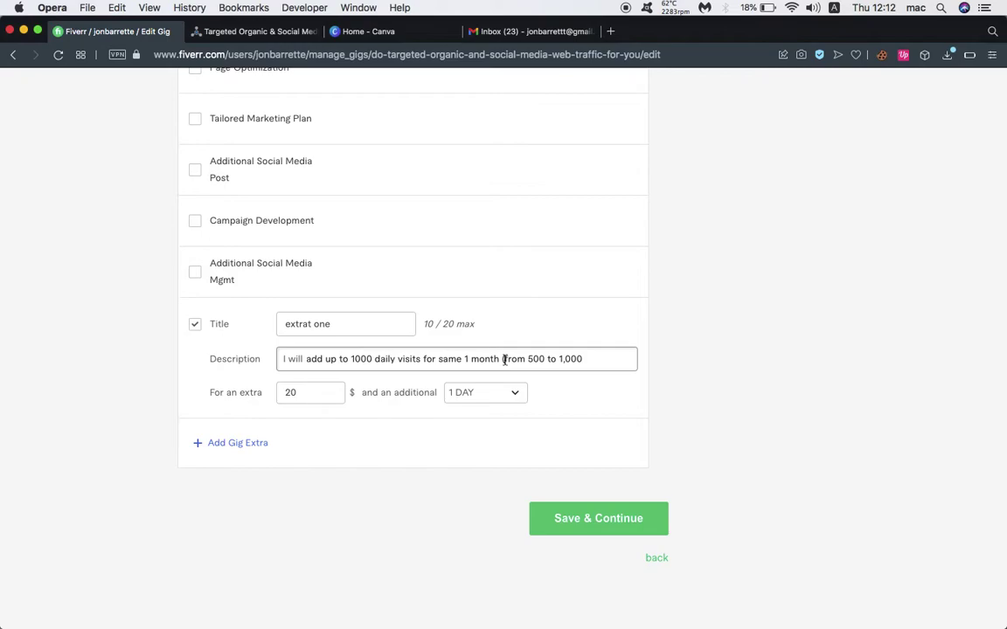
pyautogui.moveTo(505, 360)
pyautogui.mouseDown()
pyautogui.moveTo(601, 361)
pyautogui.moveTo(501, 361)
pyautogui.mouseUp()
# Copy "from 500 to 1,000" from the description into the custom extra's title and save to continue to Description & FAQ
pyautogui.click(602, 361)
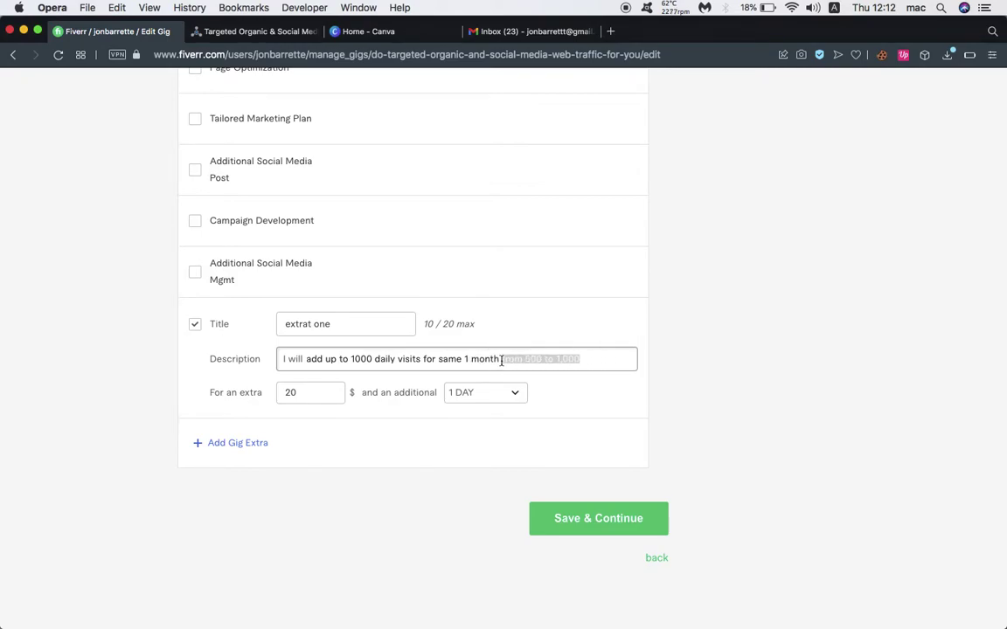
pyautogui.press('super+c')
pyautogui.click(393, 330)
pyautogui.press('super+a')
pyautogui.press('super+v')
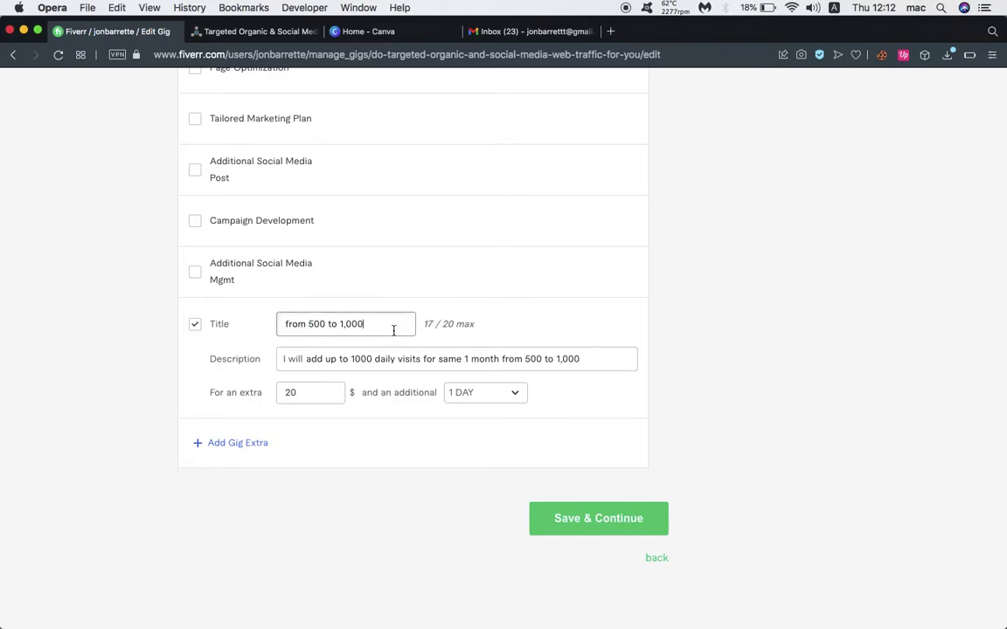
pyautogui.click(568, 514)
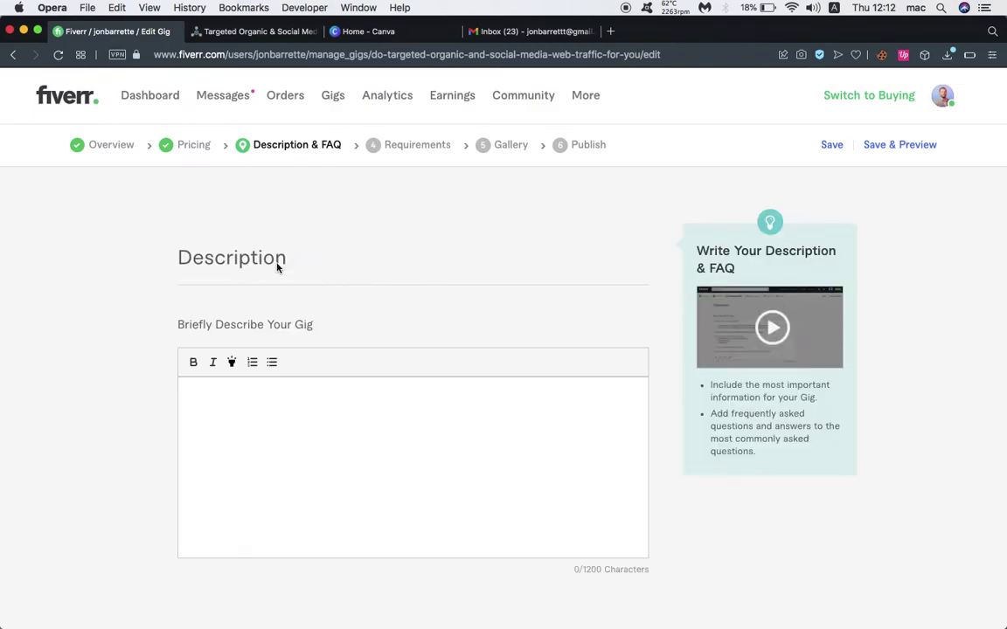
# Copy the SEOClerks listing's full description, starting at "Targeted Organic & Social Media WEB TRAFFIC", and paste it into the Fiverr gig description
pyautogui.click(263, 32)
pyautogui.scroll(15, 157, 408)
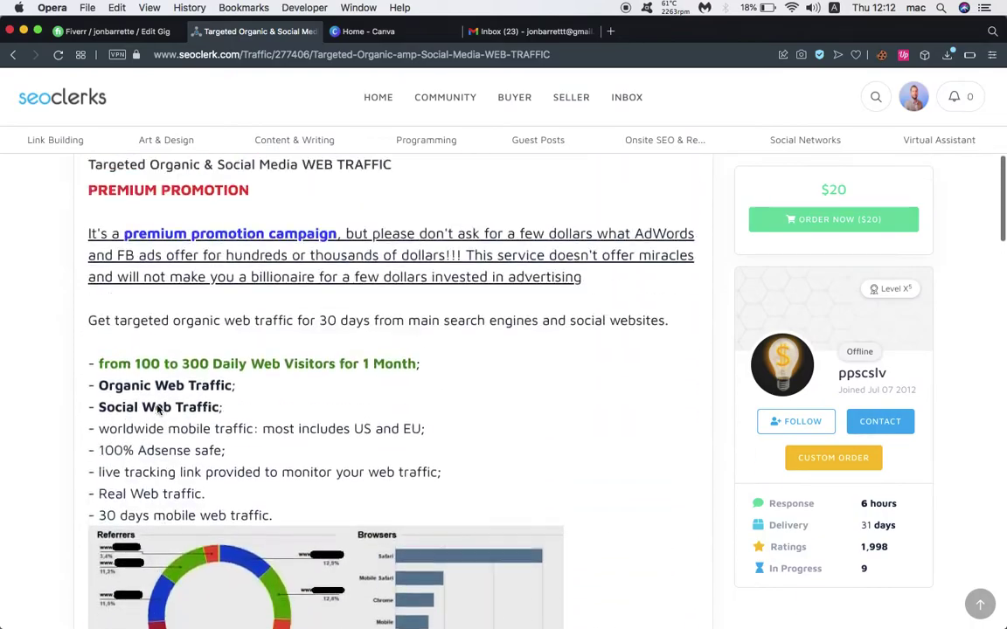
pyautogui.scroll(7, 157, 407)
pyautogui.scroll(-1, 138, 435)
pyautogui.moveTo(91, 391); pyautogui.dragTo(665, 445)
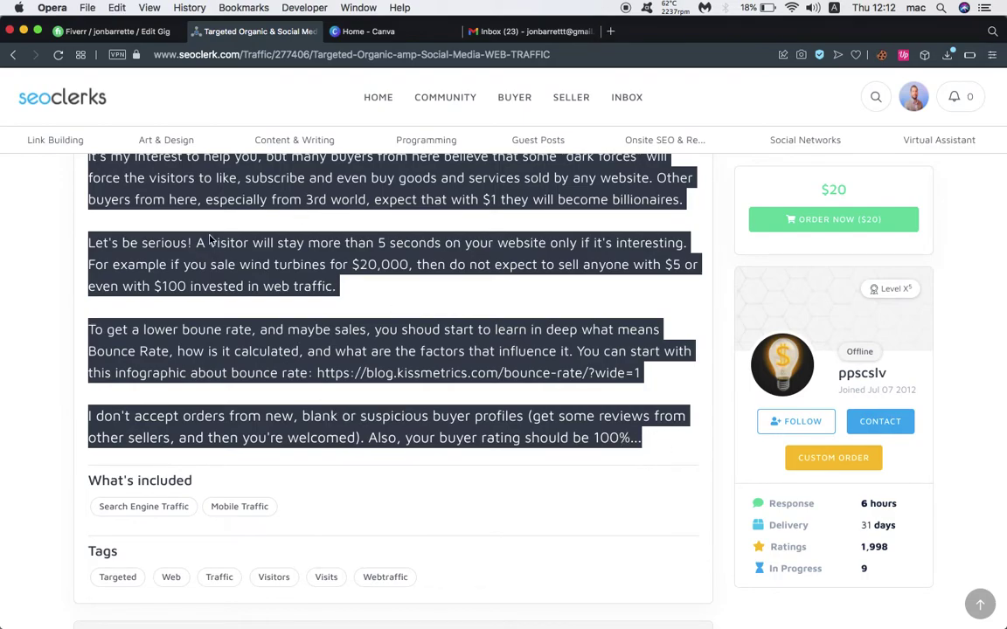
pyautogui.scroll(3, 187, 255)
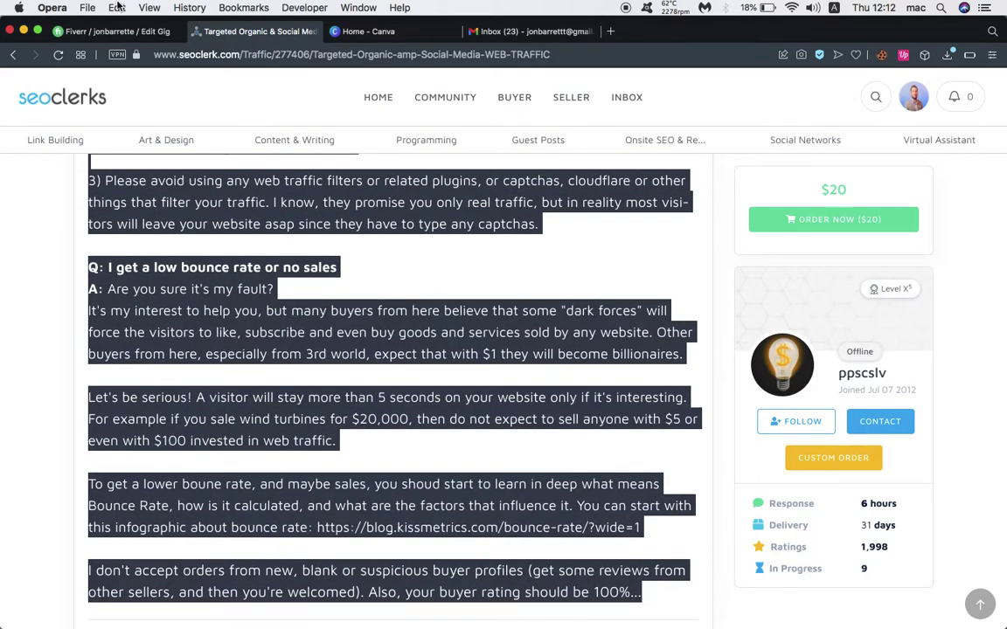
pyautogui.click(121, 41)
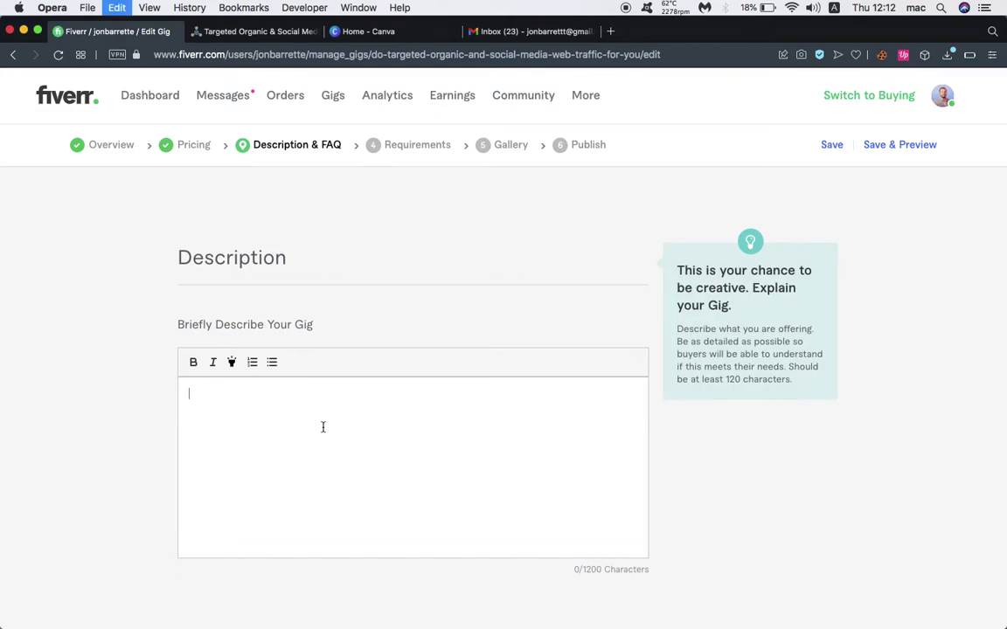
pyautogui.press('super+v')
pyautogui.scroll(-1, 324, 426)
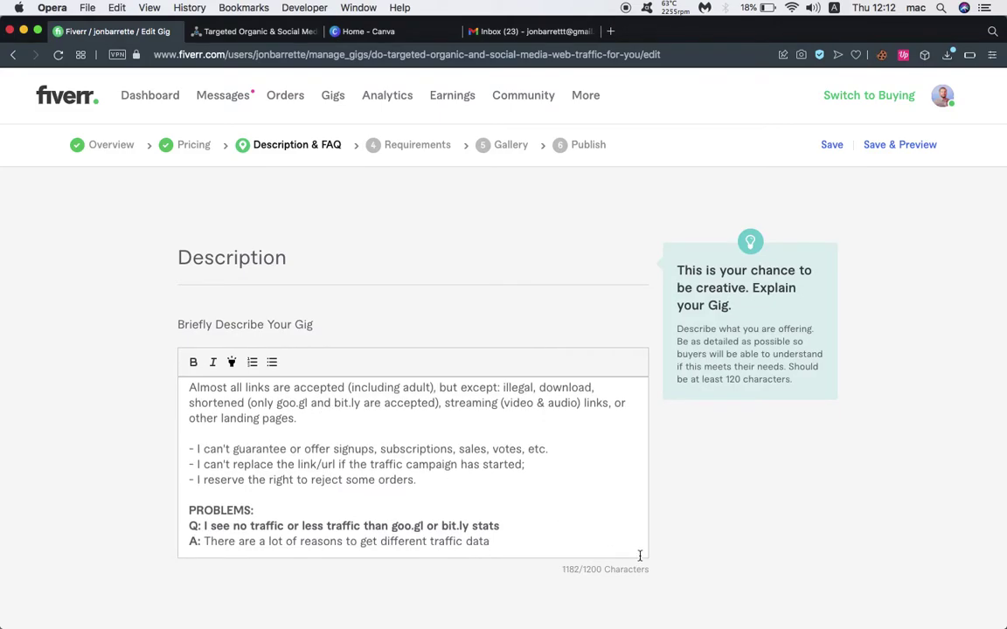
# Review the pasted gig description from its heading to the PROBLEMS section, comparing it with the SEOClerks listing
pyautogui.scroll(10, 628, 532)
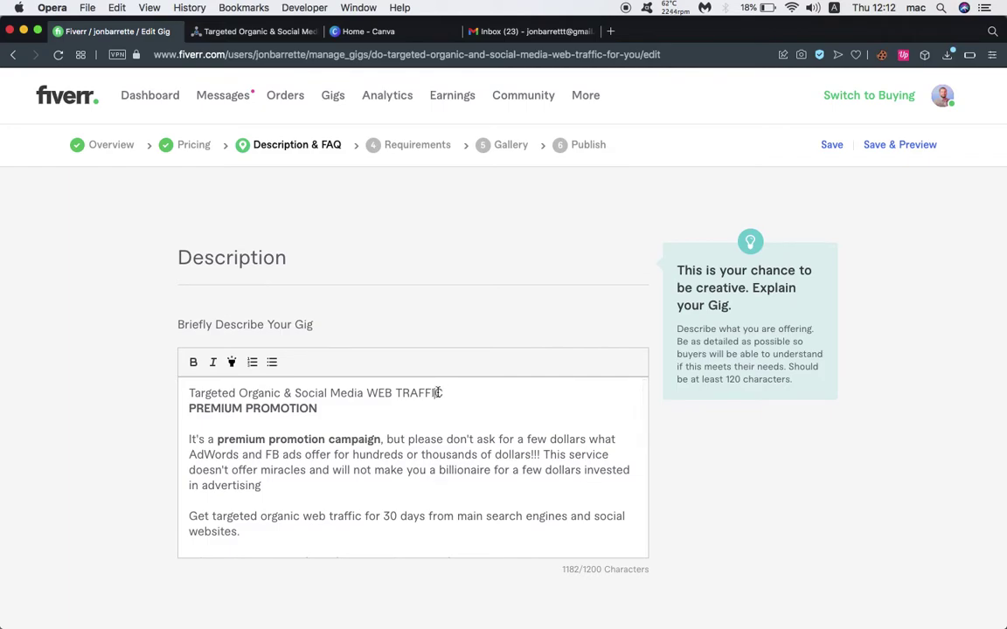
pyautogui.doubleClick(192, 393)
pyautogui.click(191, 393)
pyautogui.doubleClick(295, 407)
pyautogui.scroll(-10, 292, 409)
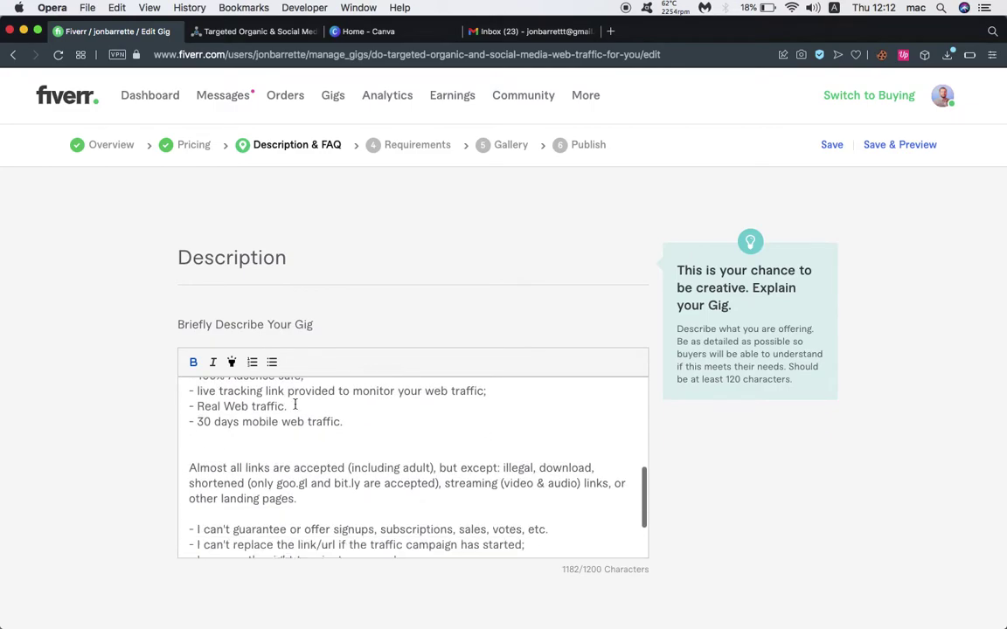
pyautogui.click(254, 464)
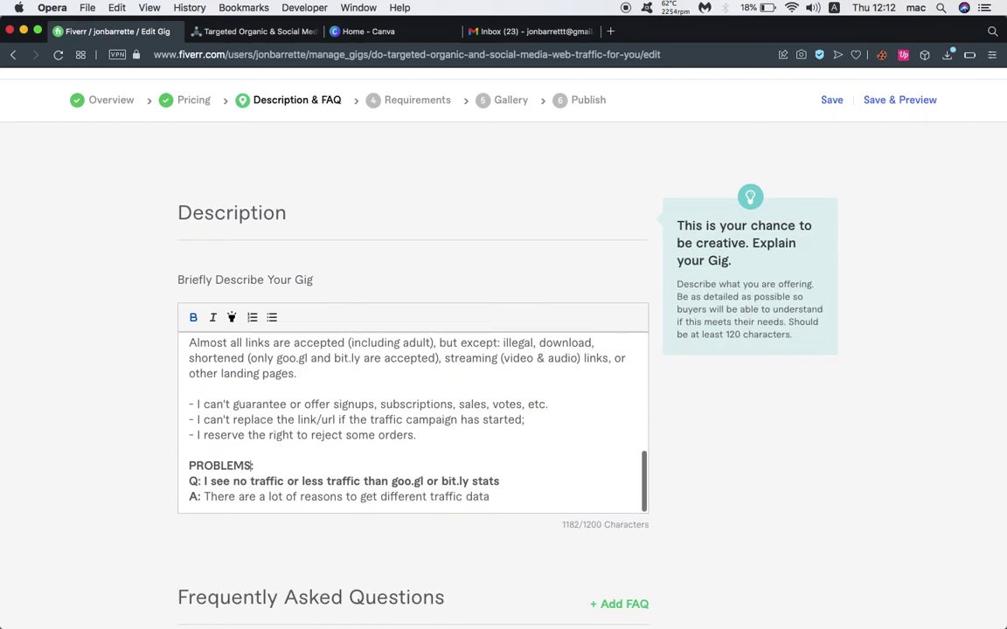
pyautogui.scroll(10, 372, 430)
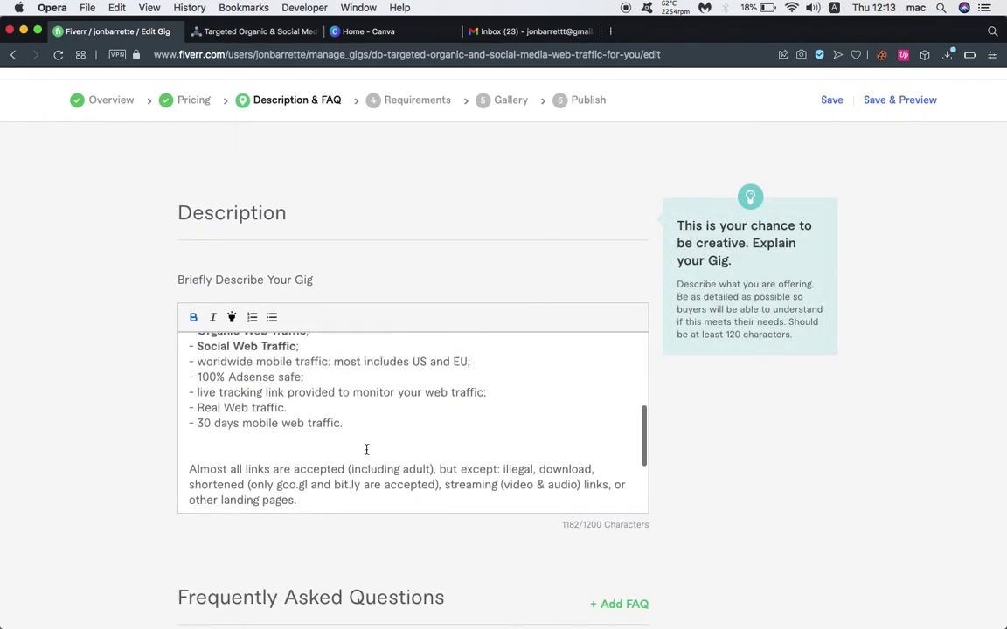
pyautogui.click(262, 31)
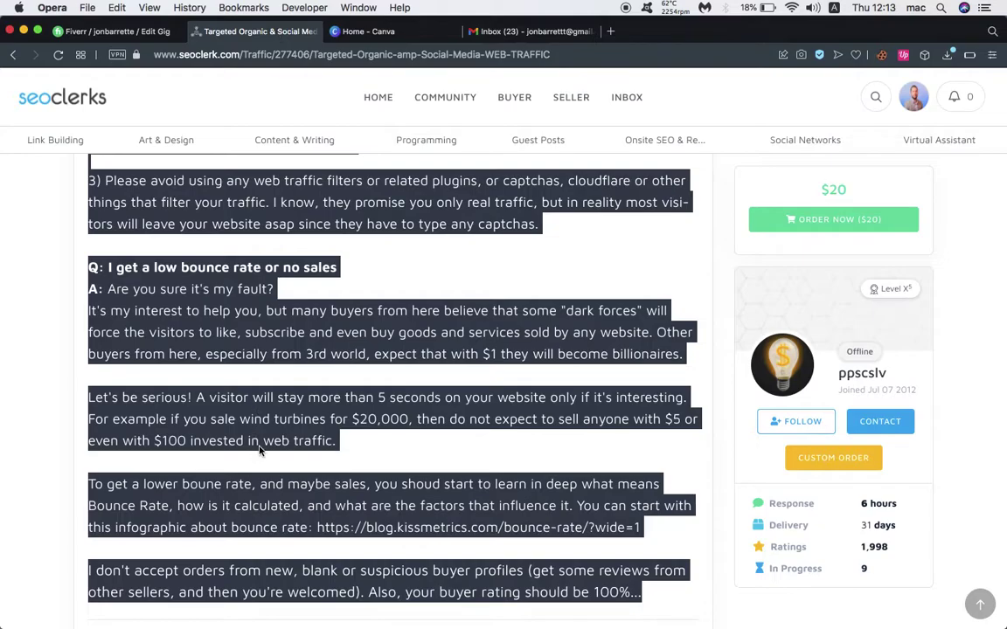
pyautogui.scroll(10, 289, 354)
pyautogui.scroll(2, 288, 354)
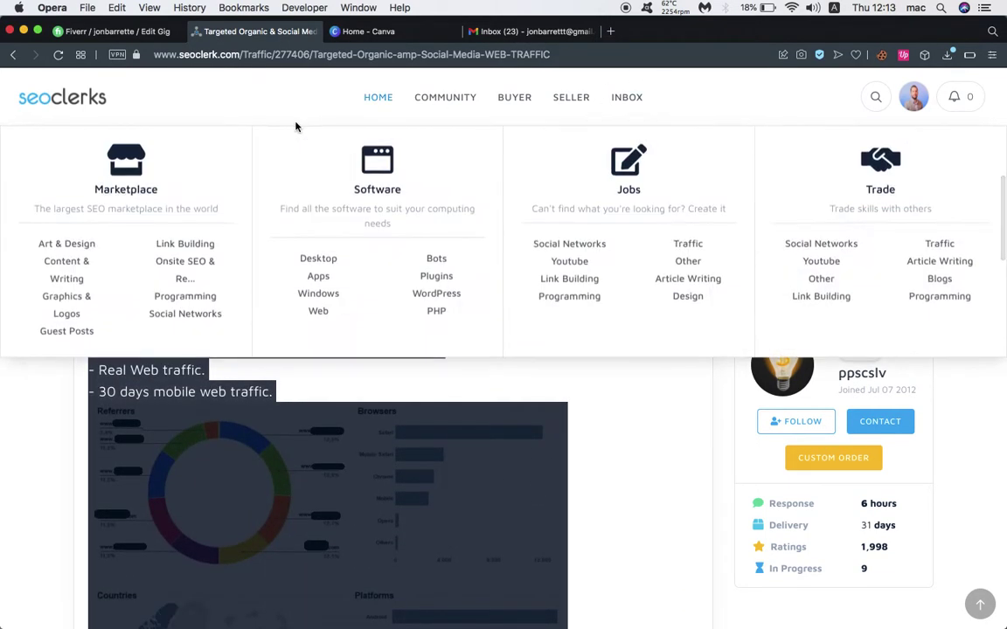
pyautogui.click(140, 36)
pyautogui.scroll(-10, 411, 447)
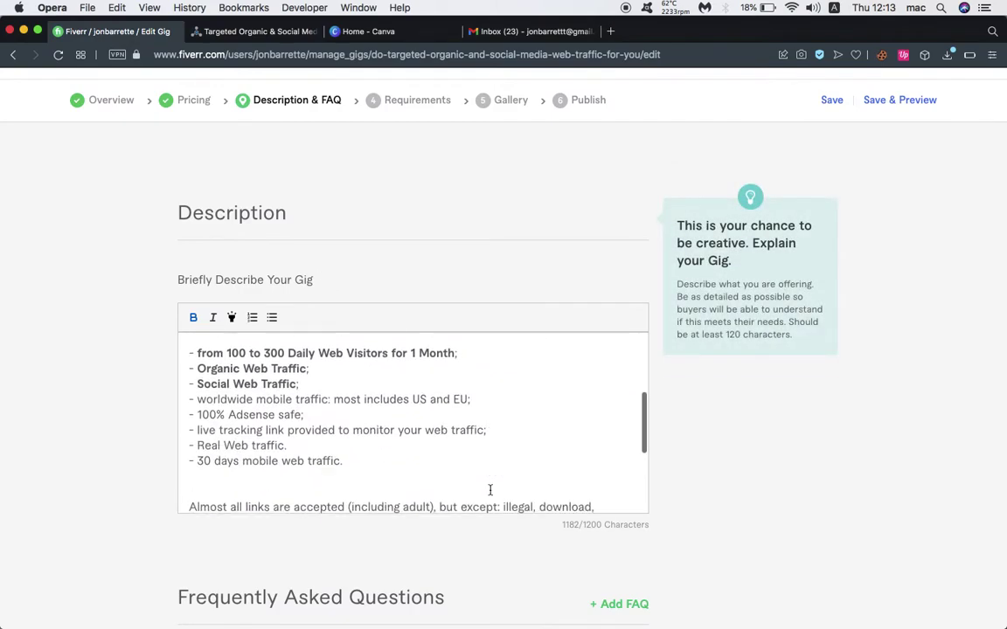
pyautogui.scroll(-5, 465, 598)
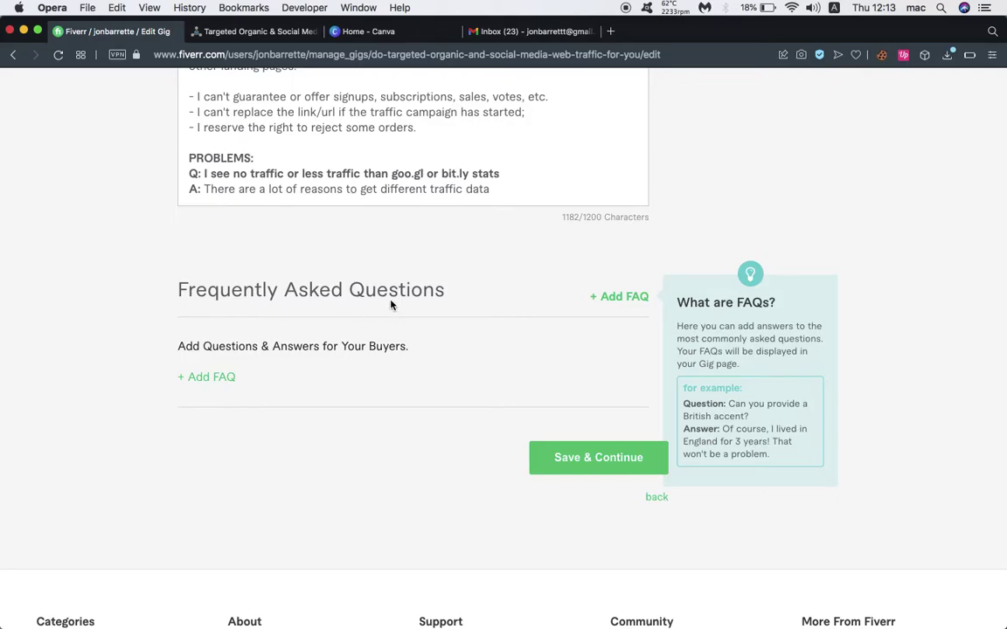
# Read through the SEOClerks listing's description for questions and answers suitable for the gig's FAQ
pyautogui.click(246, 33)
pyautogui.scroll(-4, 309, 486)
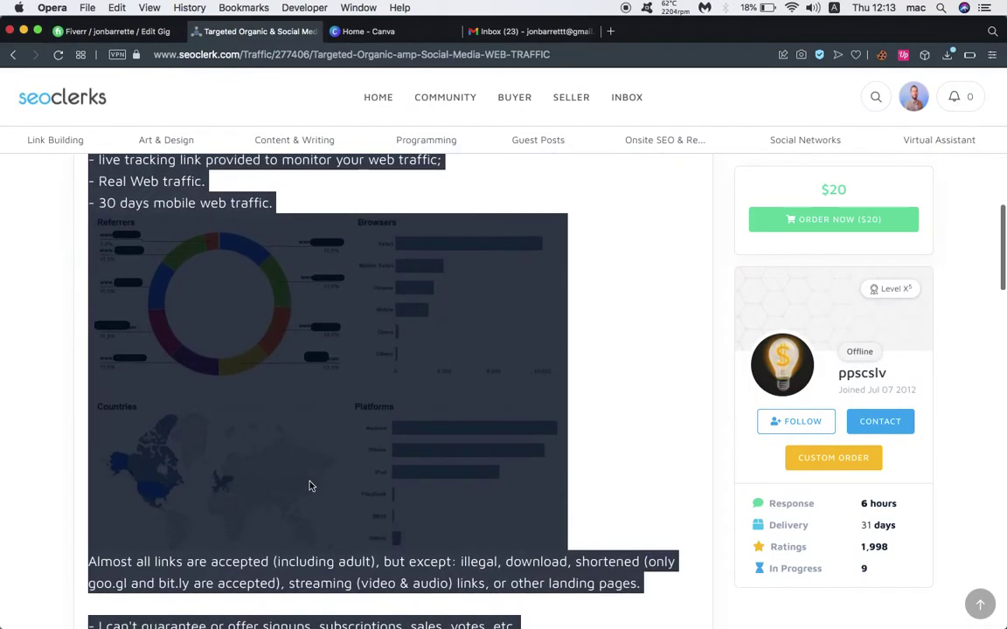
pyautogui.scroll(-5, 490, 542)
pyautogui.click(531, 350)
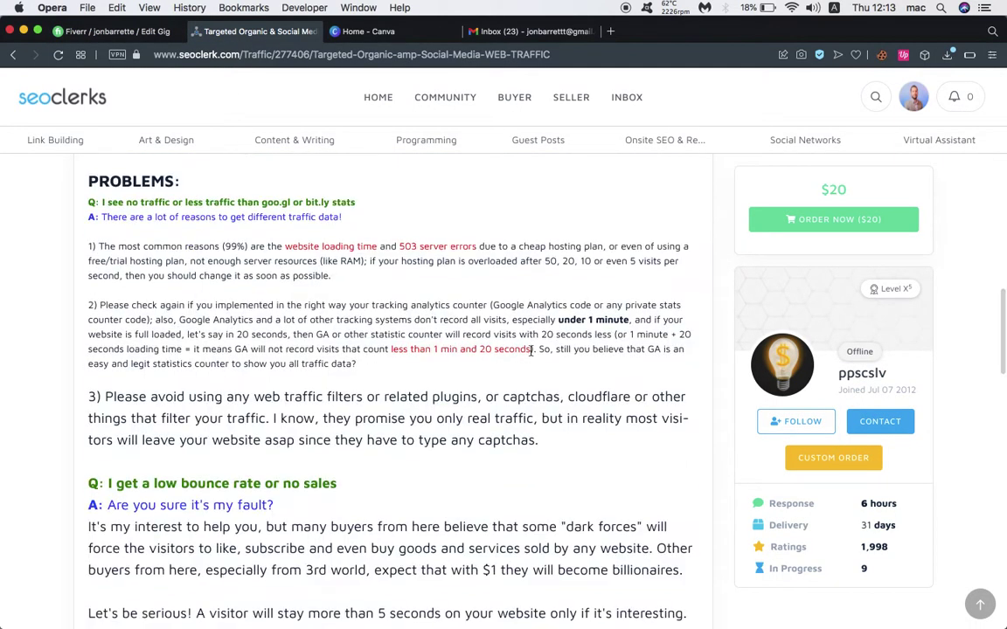
pyautogui.scroll(-15, 531, 353)
pyautogui.scroll(-3, 531, 354)
pyautogui.scroll(20, 531, 356)
pyautogui.scroll(10, 531, 355)
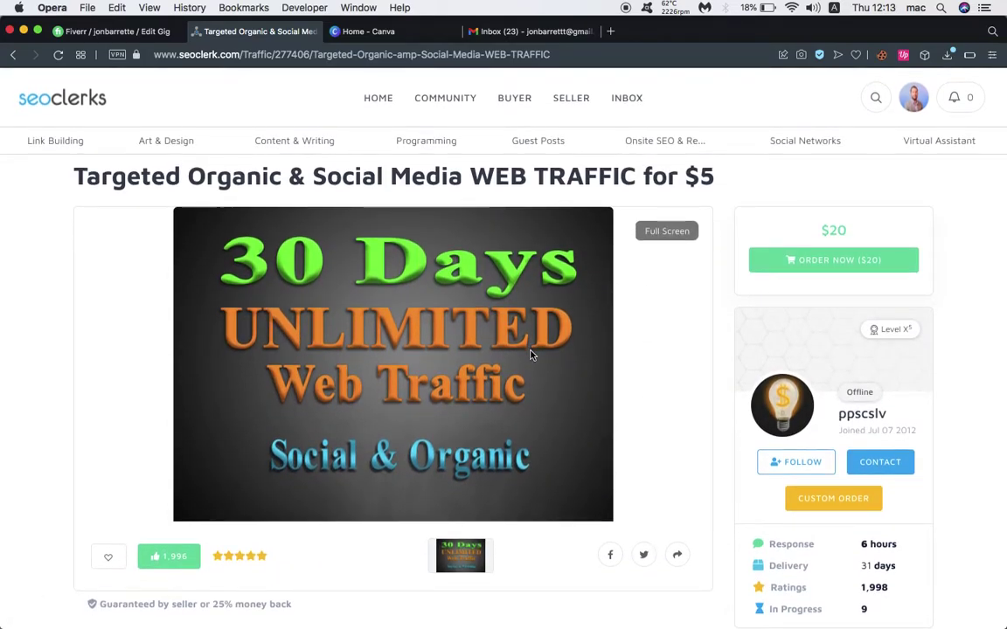
pyautogui.scroll(-3, 367, 398)
pyautogui.scroll(-1, 367, 397)
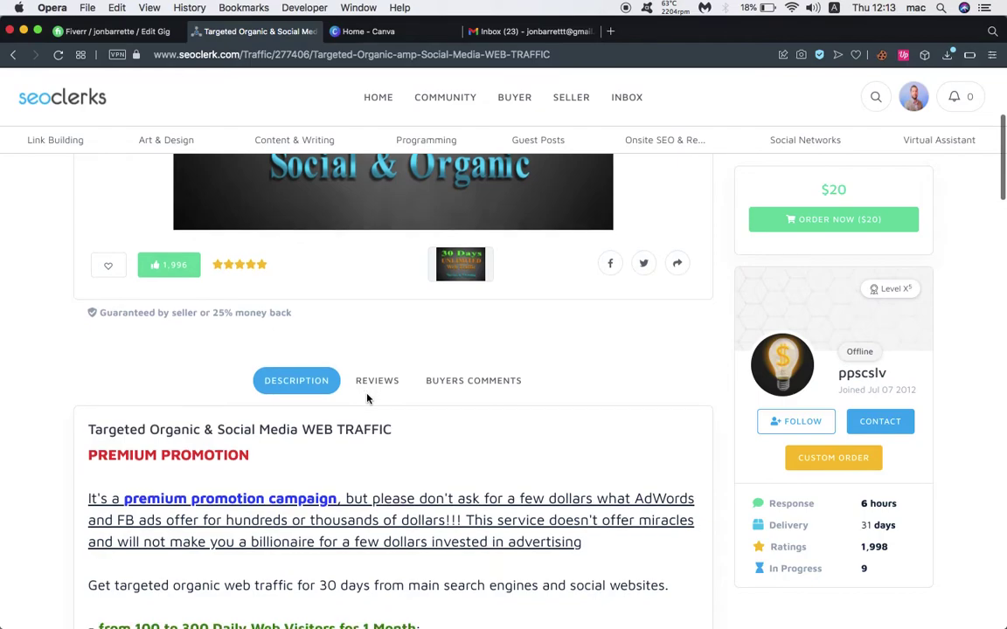
pyautogui.scroll(-5, 427, 405)
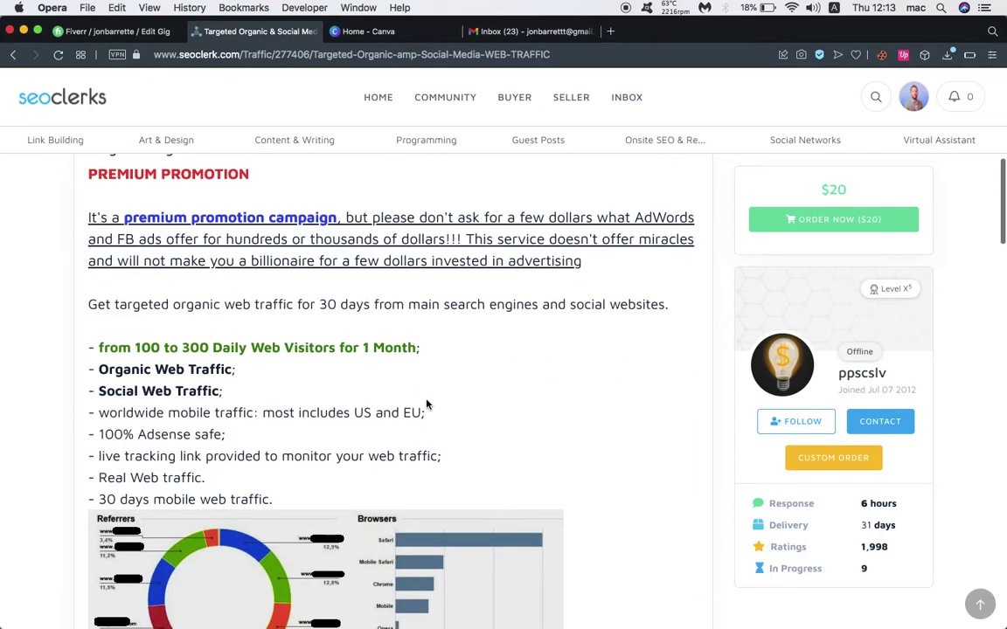
pyautogui.scroll(-5, 427, 405)
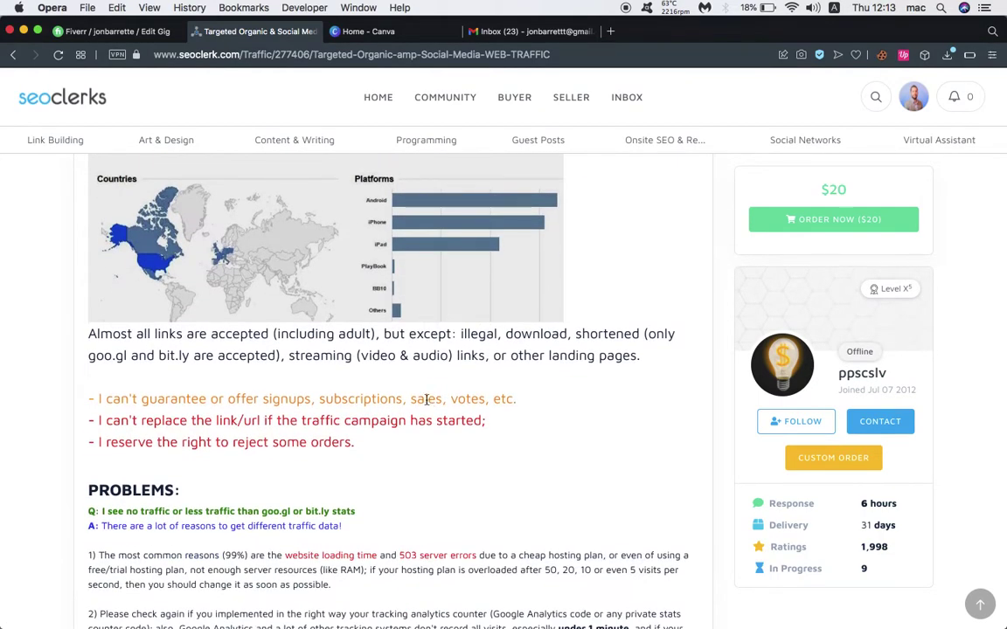
pyautogui.scroll(-4, 341, 415)
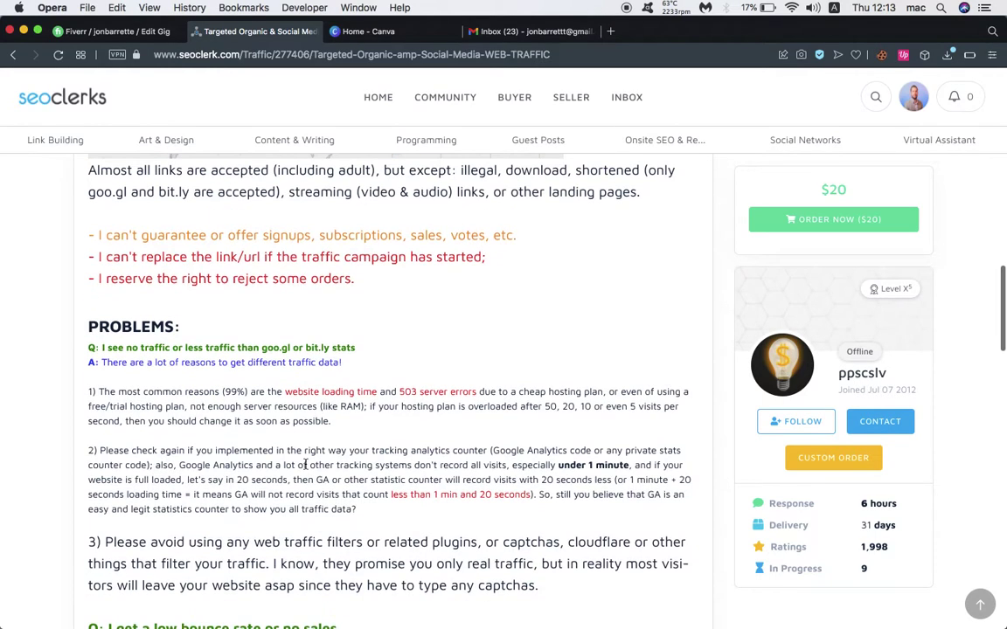
# Examine the listing's questions about missing traffic and low bounce rate, together with their answers, as FAQ material
pyautogui.tripleClick(170, 348)
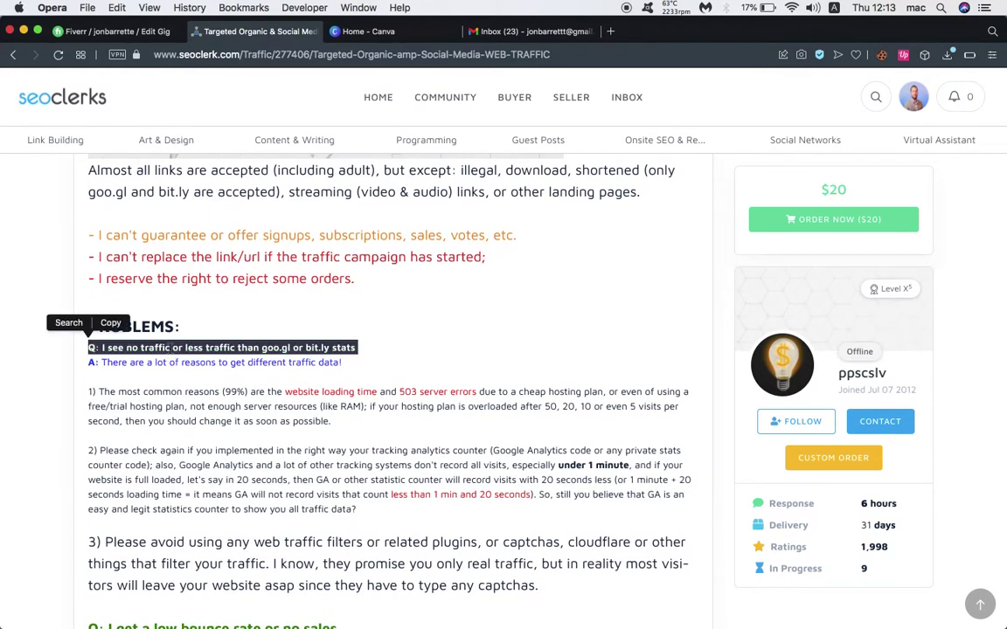
pyautogui.scroll(-7, 193, 389)
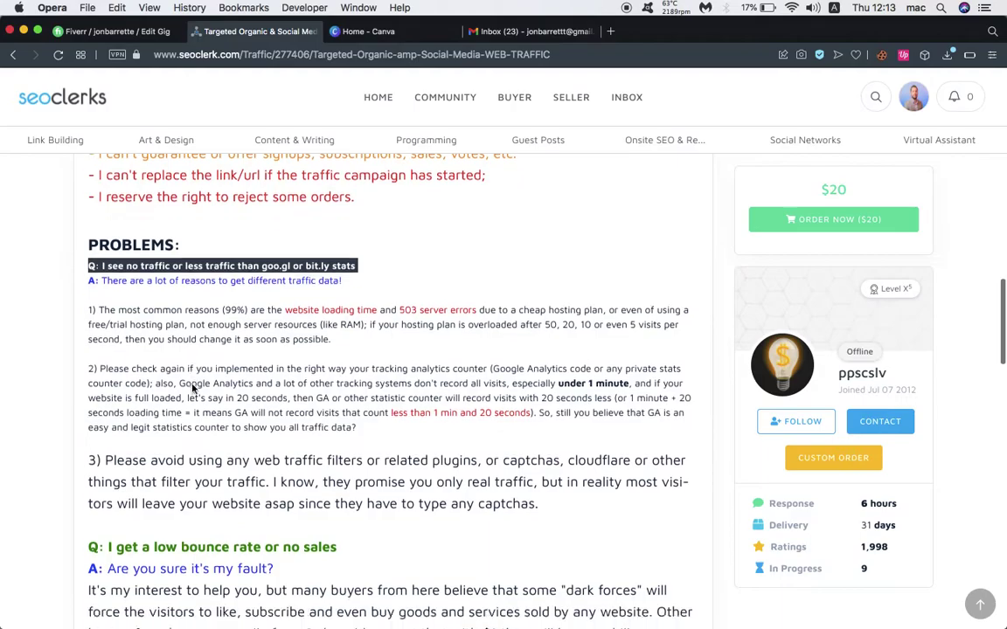
pyautogui.scroll(-8, 193, 388)
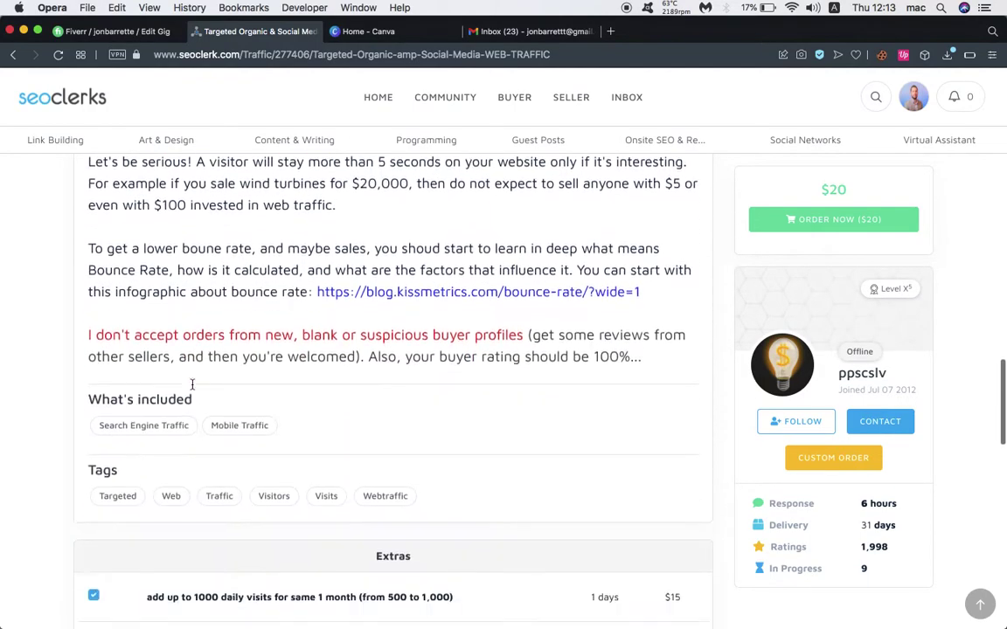
pyautogui.scroll(9, 191, 385)
pyautogui.scroll(2, 169, 410)
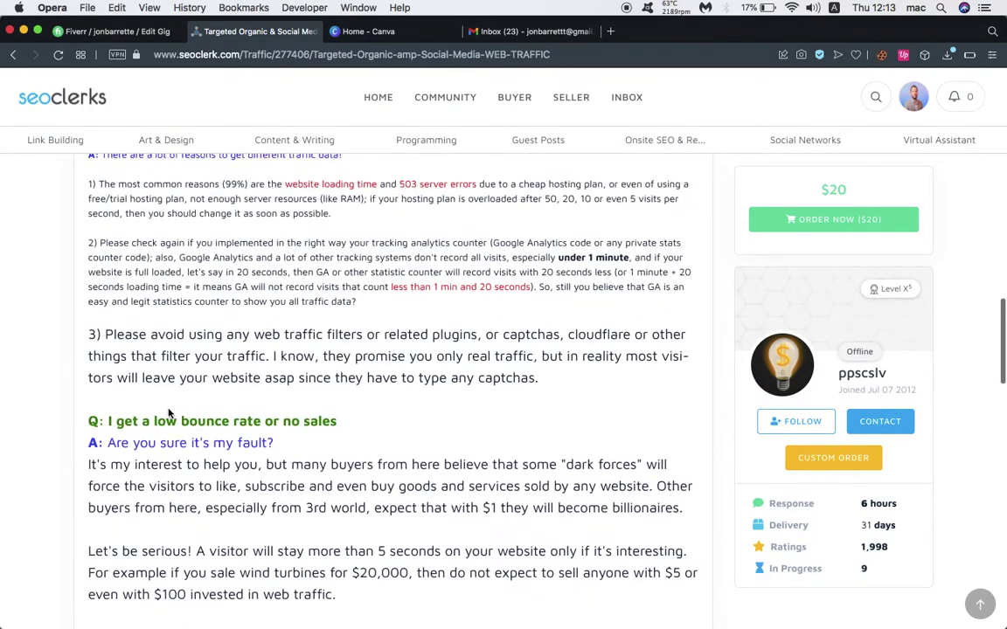
pyautogui.doubleClick(165, 420)
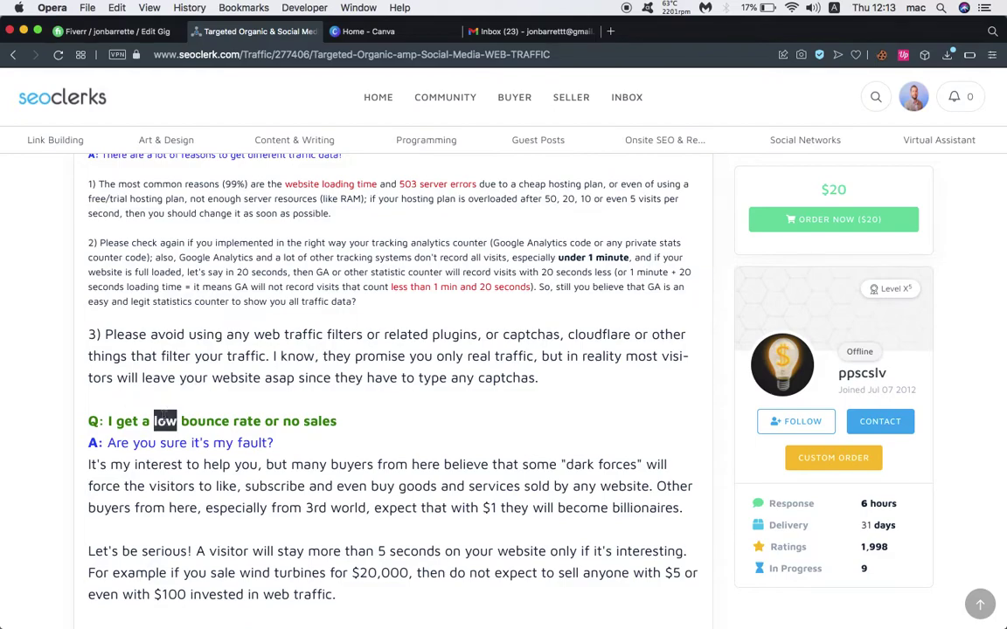
pyautogui.tripleClick(201, 420)
pyautogui.scroll(-4, 201, 420)
pyautogui.scroll(10, 201, 421)
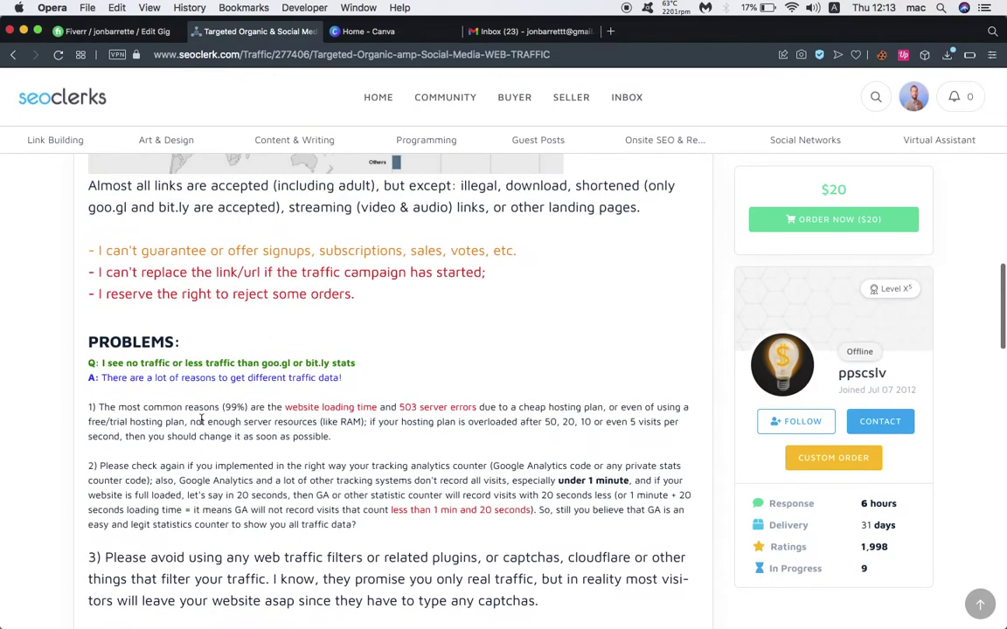
pyautogui.tripleClick(222, 362)
# Try to save the Fiverr Description & FAQ page without adding an FAQ, checking the listing's heading and image during saving
pyautogui.click(131, 32)
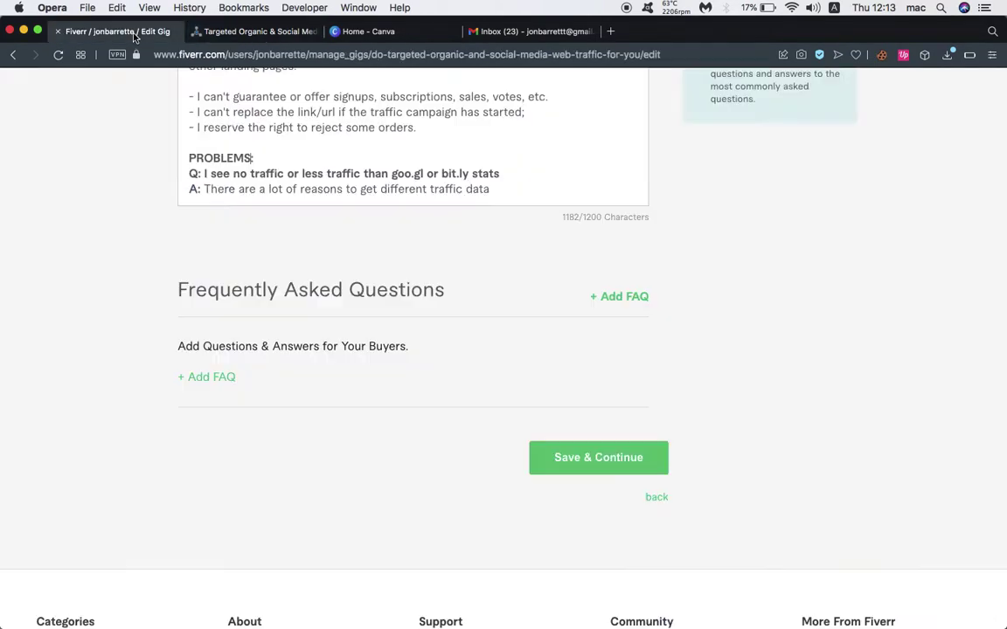
pyautogui.click(600, 449)
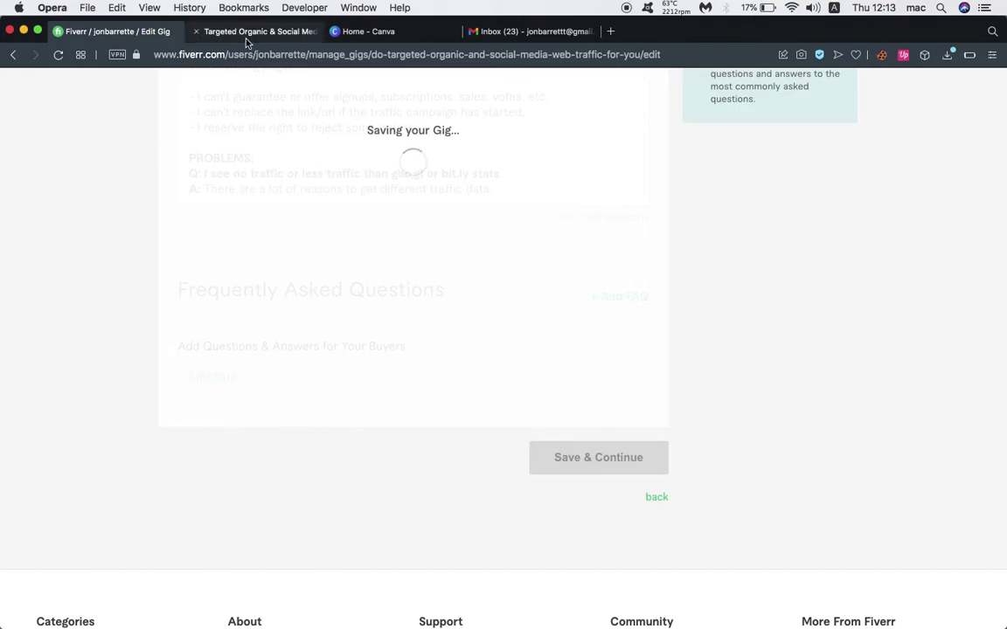
pyautogui.click(221, 33)
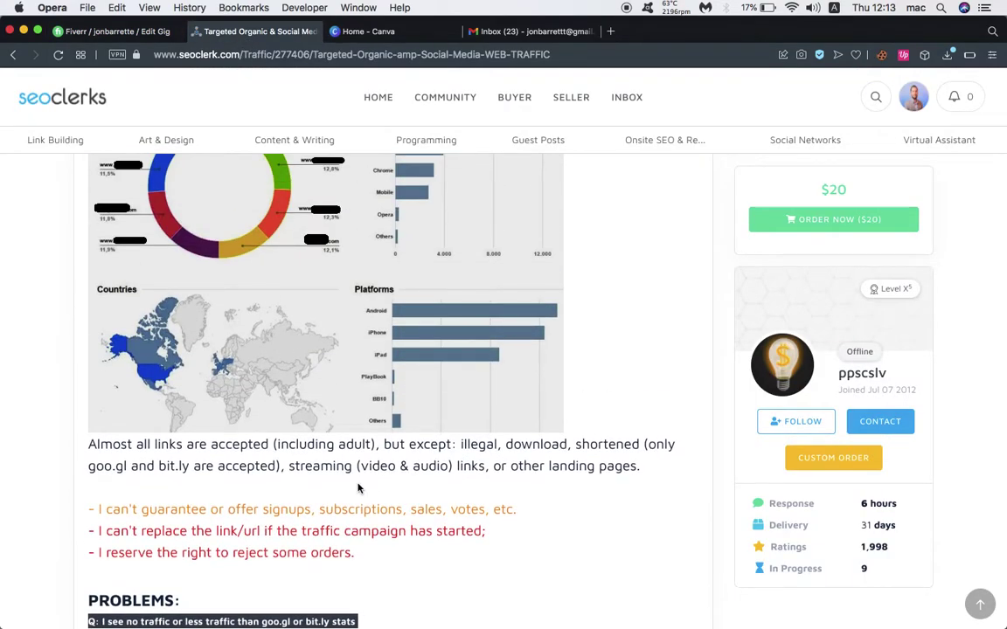
pyautogui.scroll(10, 358, 488)
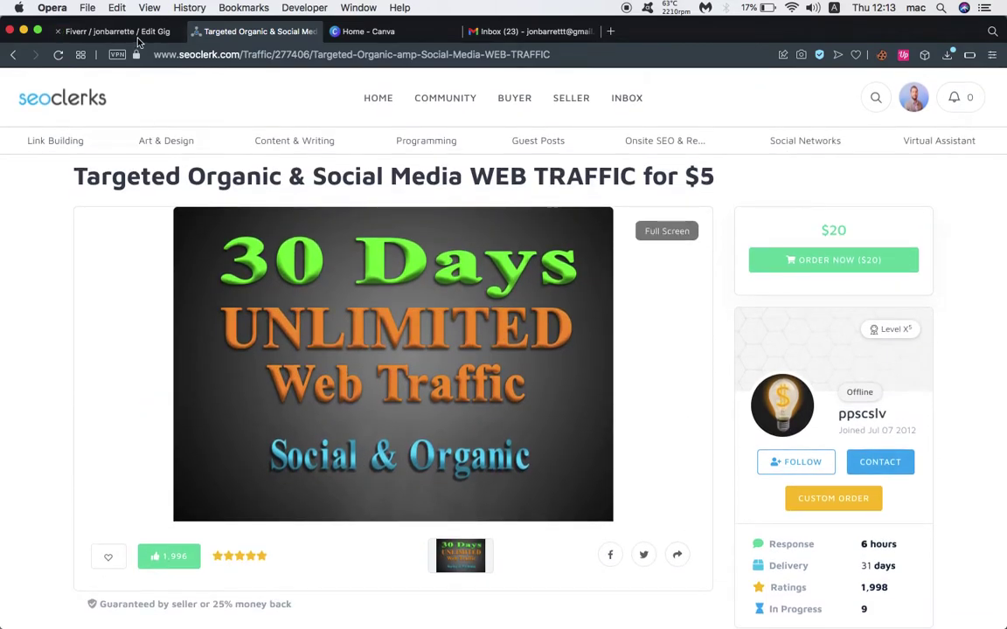
pyautogui.click(132, 33)
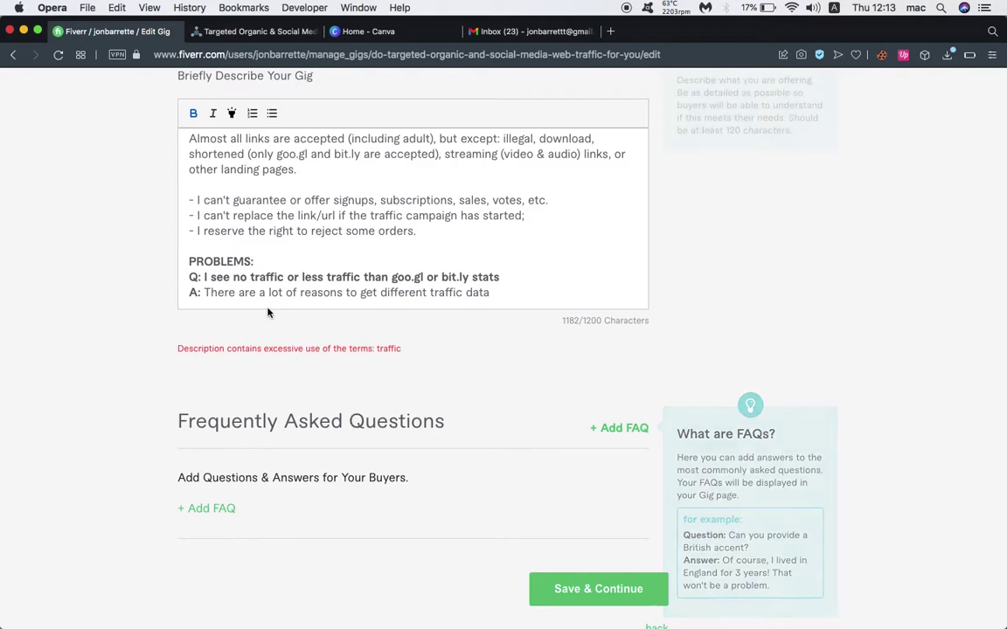
# Inspect the error message below the gig description and copy the flagged term "traffic" from it
pyautogui.doubleClick(256, 348)
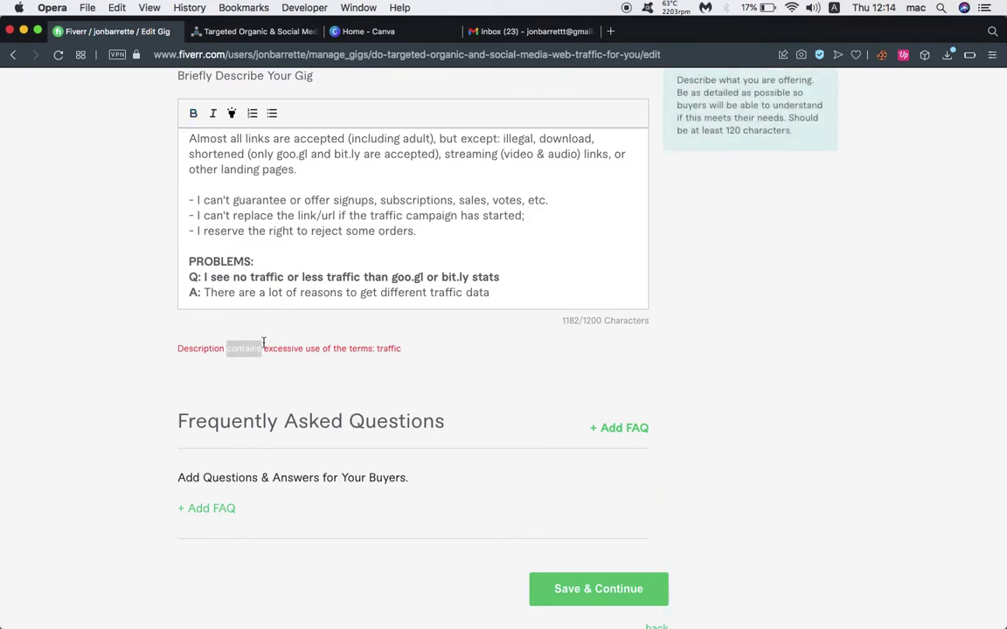
pyautogui.scroll(5, 356, 345)
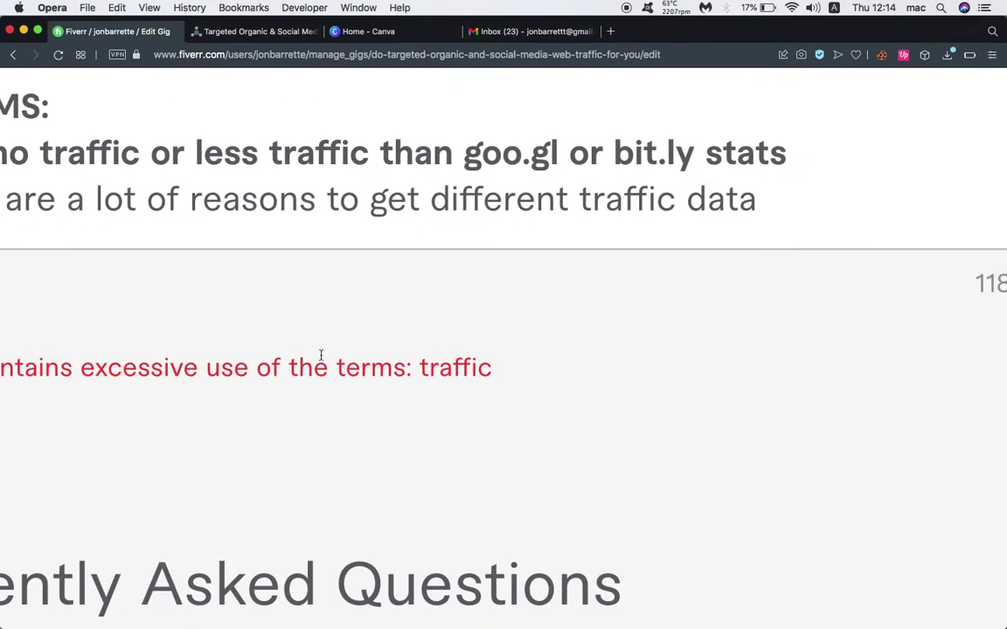
pyautogui.scroll(-1, 296, 367)
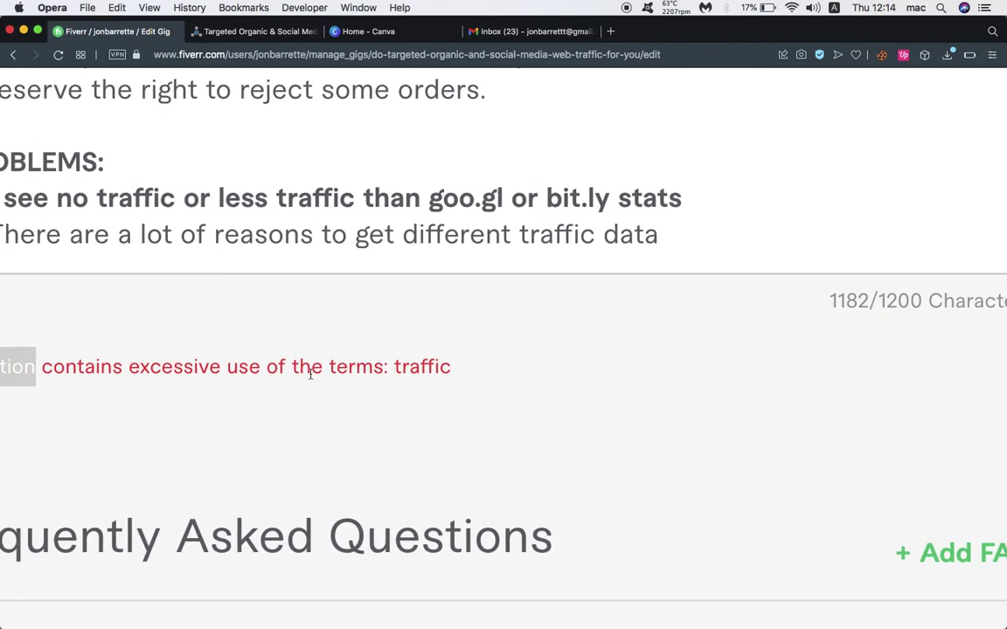
pyautogui.hscroll(-3, 309, 373)
pyautogui.doubleClick(537, 364)
pyautogui.press('super+c')
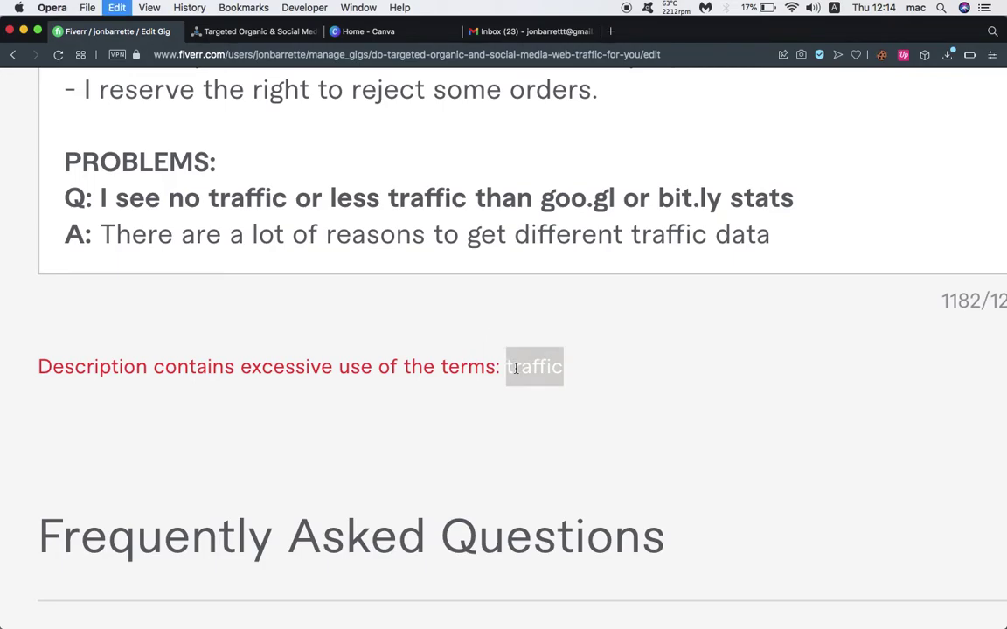
# Search the gig editing page for "traffic" to locate the flagged term in the description
pyautogui.scroll(-2, 530, 270)
pyautogui.scroll(5, 525, 366)
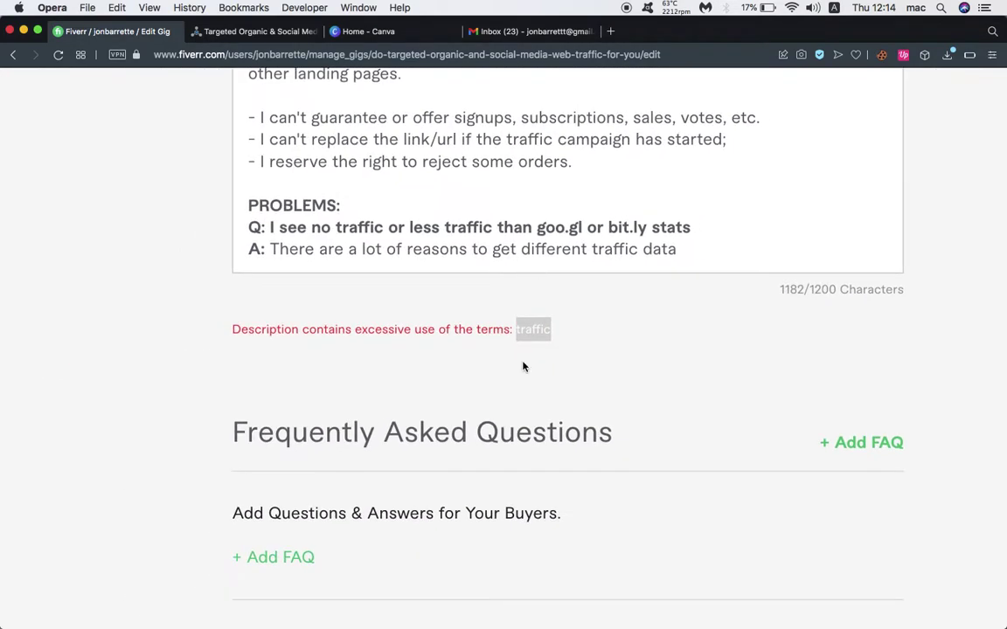
pyautogui.click(525, 335)
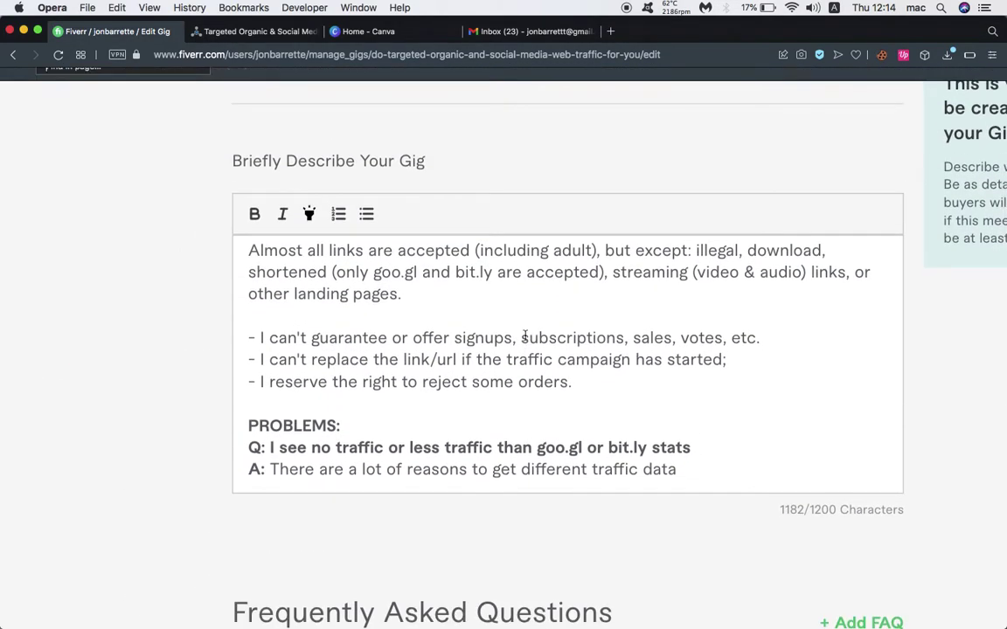
pyautogui.press('super+f')
pyautogui.press('super+v')
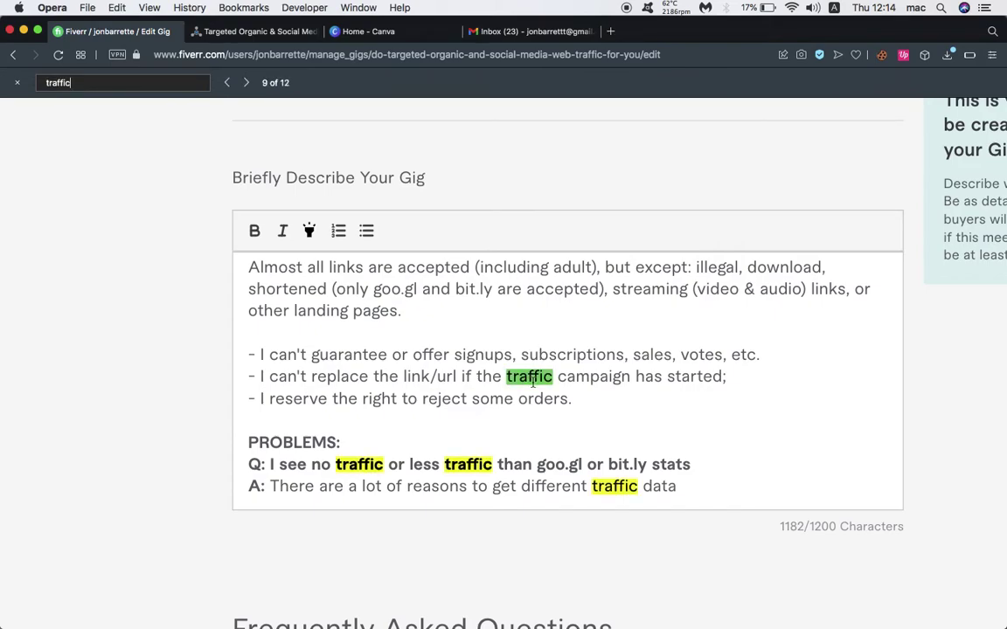
# Delete "traffic" from the campaign restriction line, after "less" in the PROBLEMS question, and from the answer below it
pyautogui.doubleClick(532, 377)
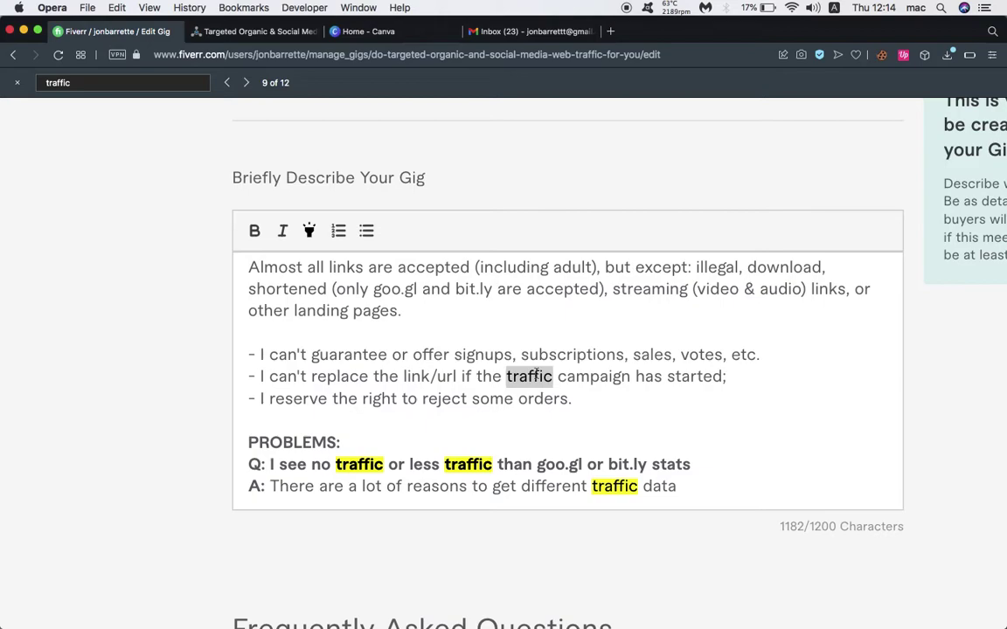
pyautogui.press('BackSpace')
pyautogui.doubleClick(479, 466)
pyautogui.press('BackSpace')
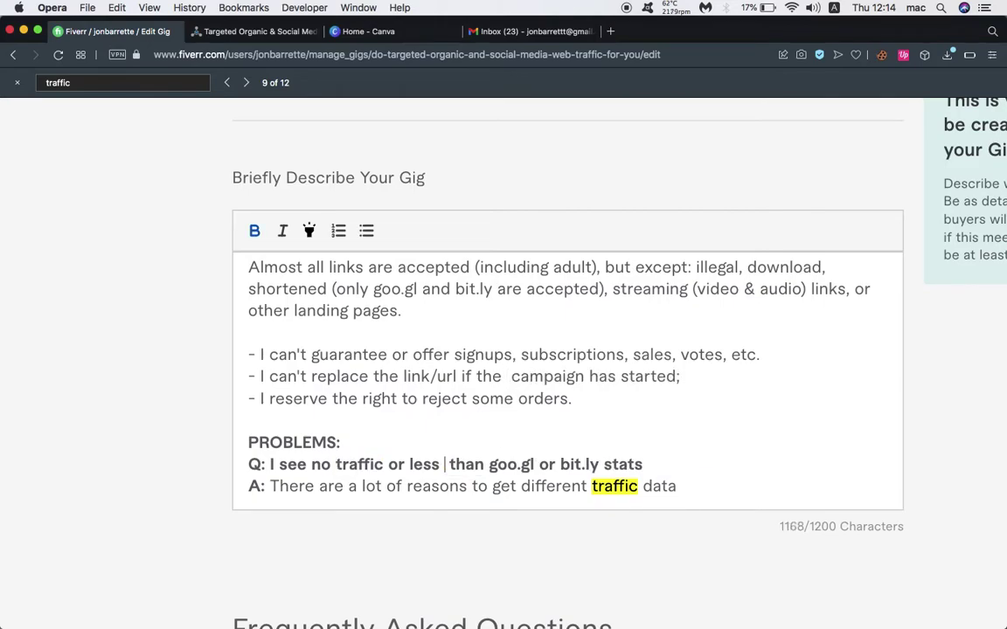
pyautogui.doubleClick(605, 486)
pyautogui.press('BackSpace')
# Replace "traffic" with "visitors" in the description's "Organic Web" and "worldwide mobile" bullet lines
pyautogui.scroll(5, 438, 441)
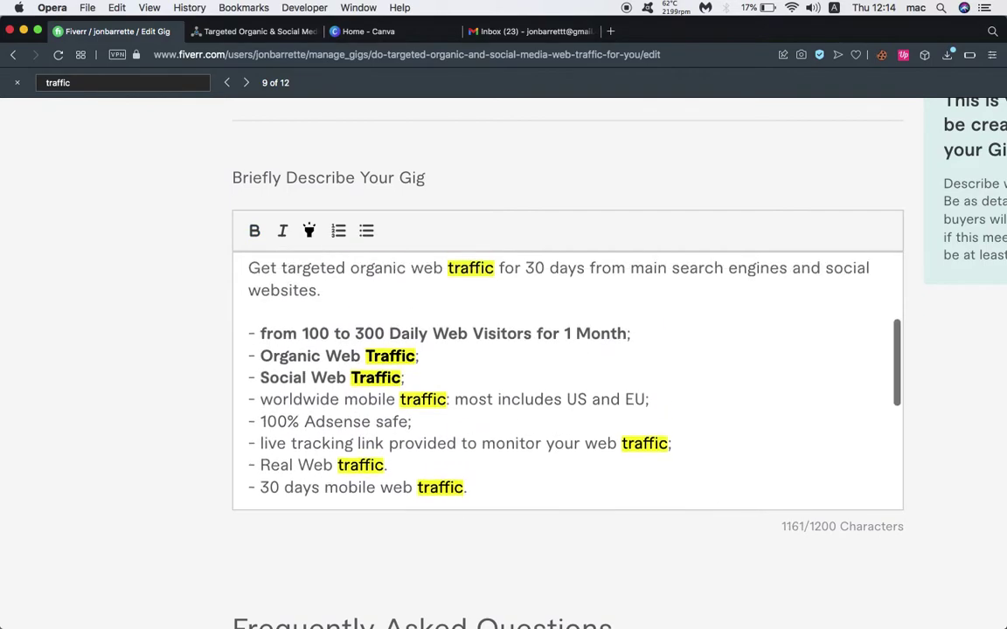
pyautogui.doubleClick(405, 390)
pyautogui.press('BackSpace')
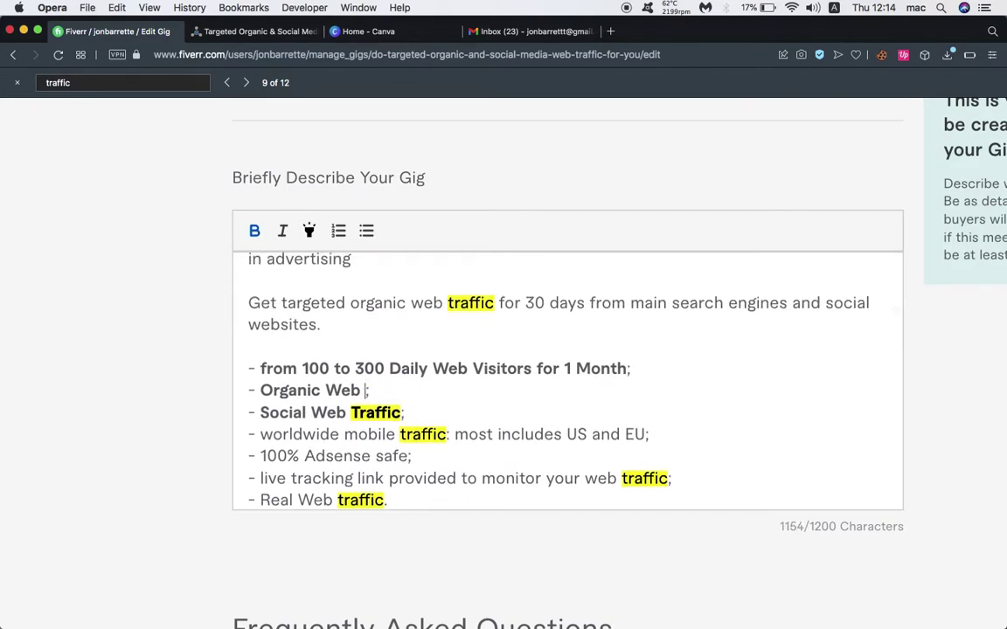
pyautogui.write('visitors')
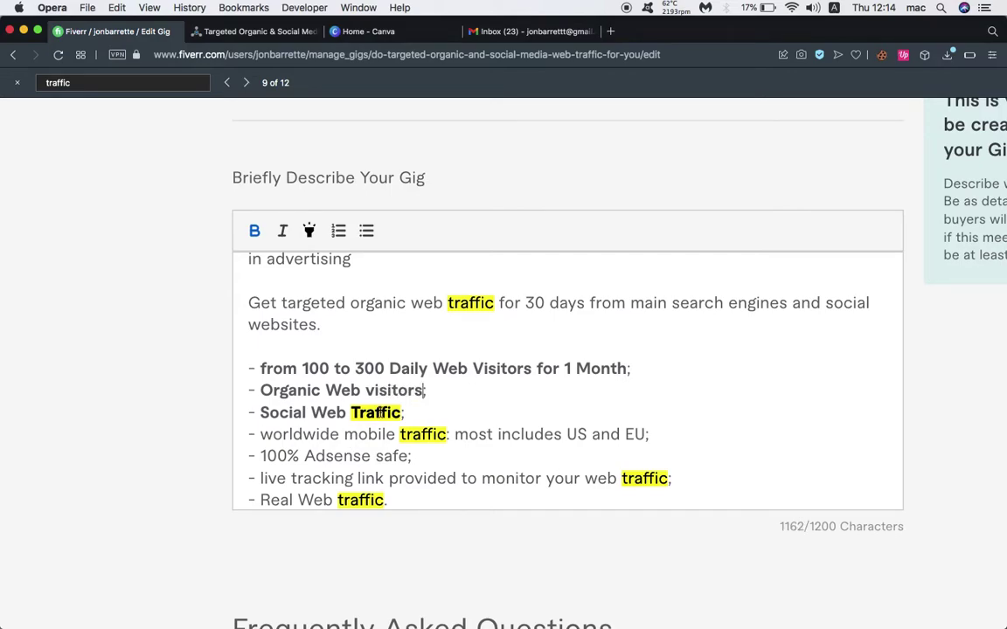
pyautogui.doubleClick(424, 437)
pyautogui.write('visitors')
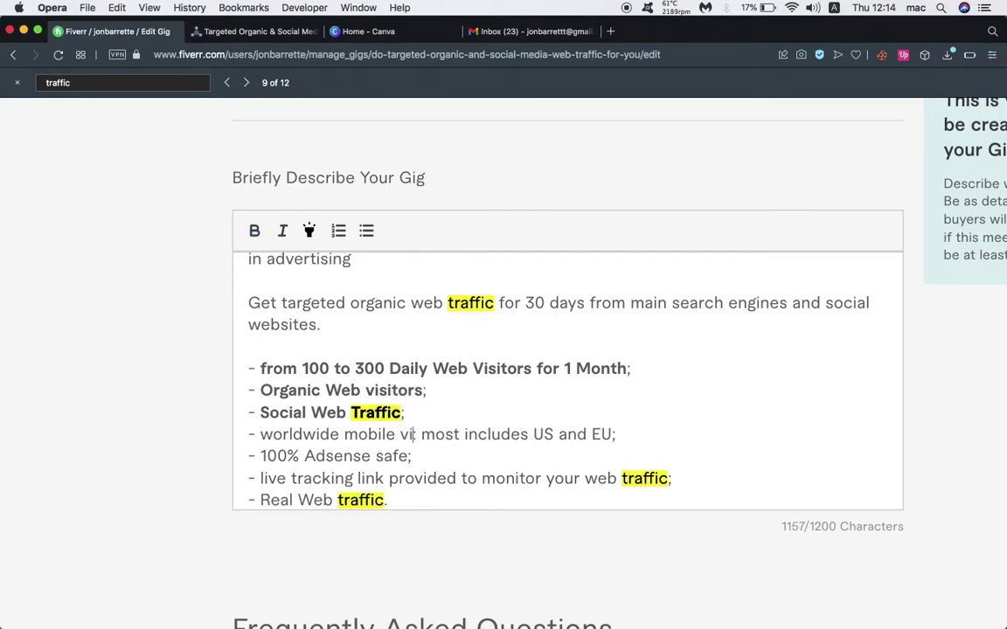
# Replace "traffic" with "visits" in the "Real Web" line, the "Get targeted organic web" sentence, and the live tracking link line
pyautogui.doubleClick(360, 502)
pyautogui.write('visits')
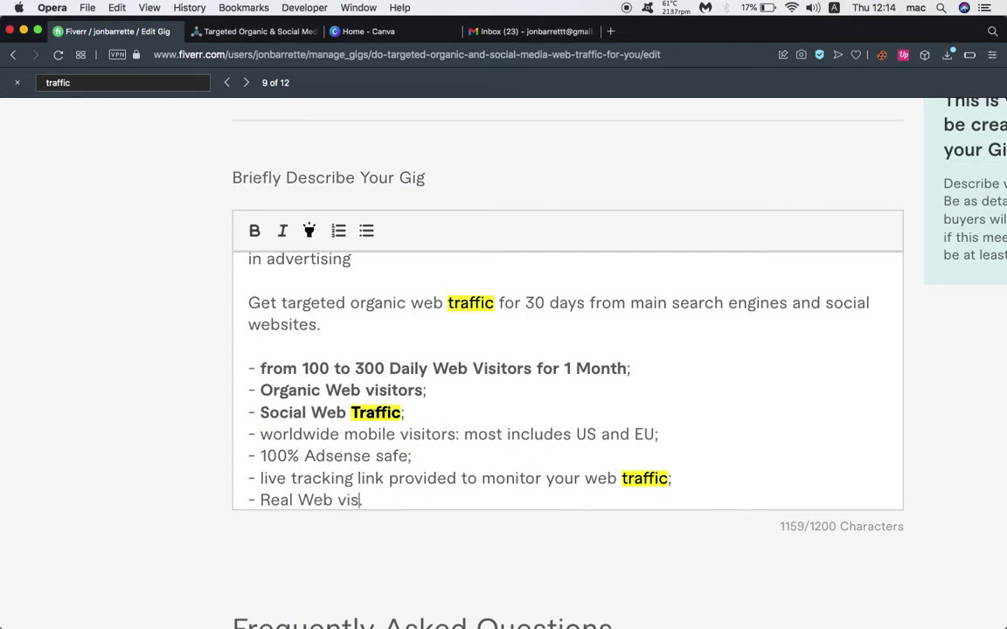
pyautogui.doubleClick(468, 305)
pyautogui.write('vi')
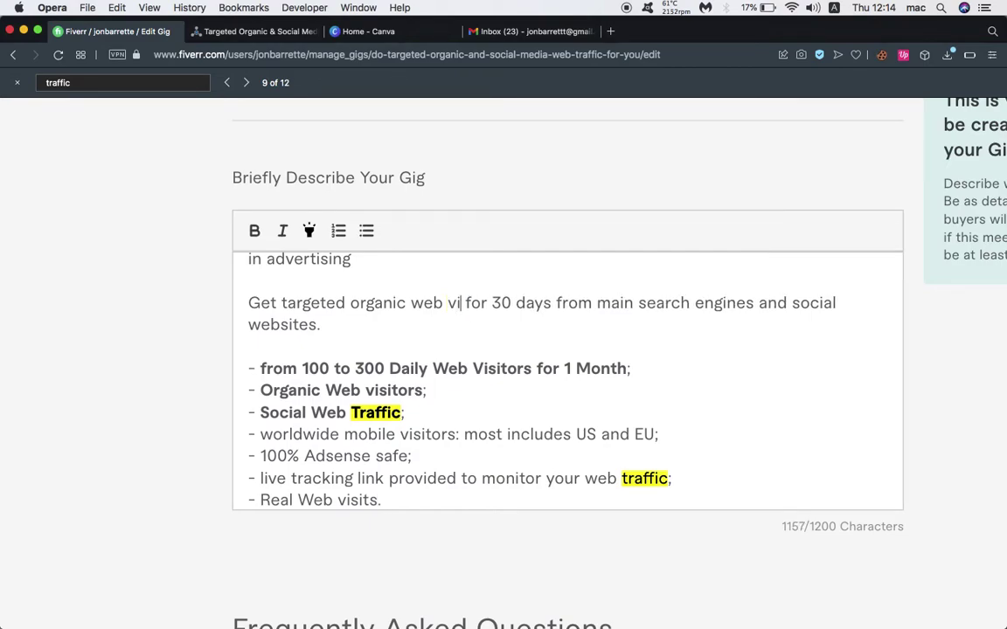
pyautogui.write('sits')
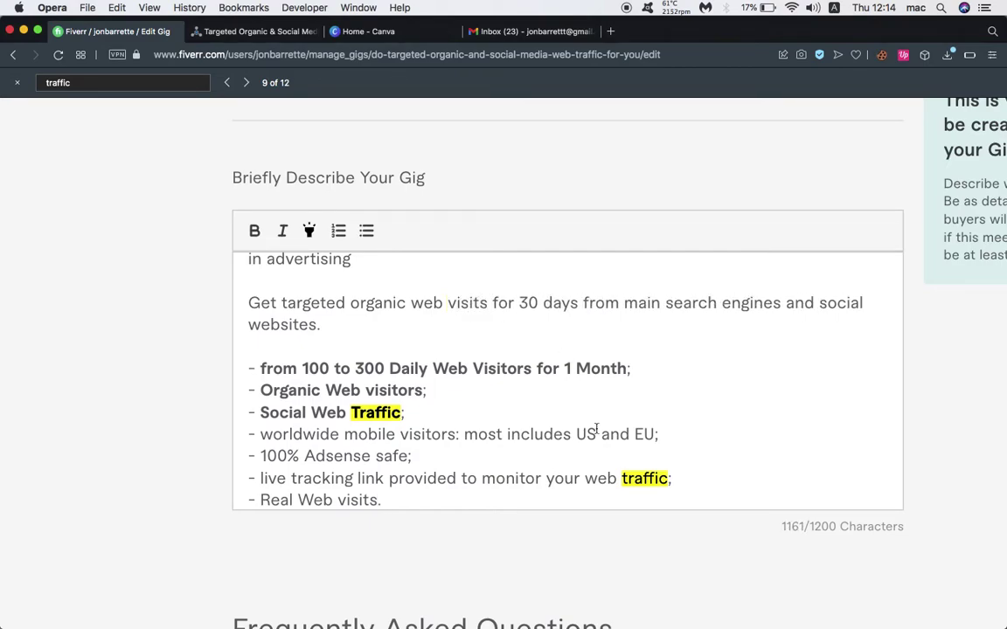
pyautogui.doubleClick(633, 479)
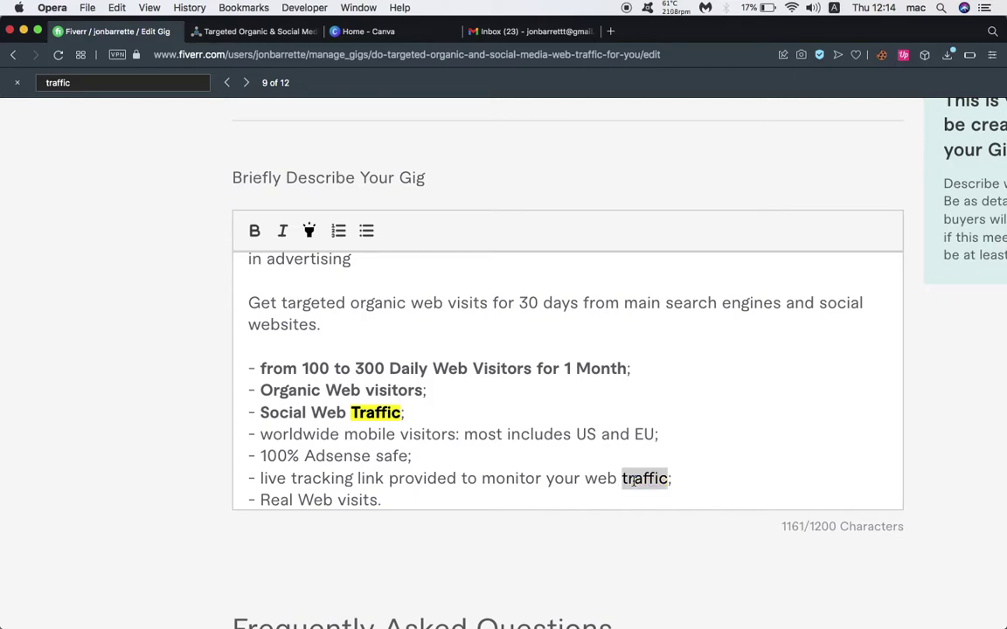
pyautogui.write('visits')
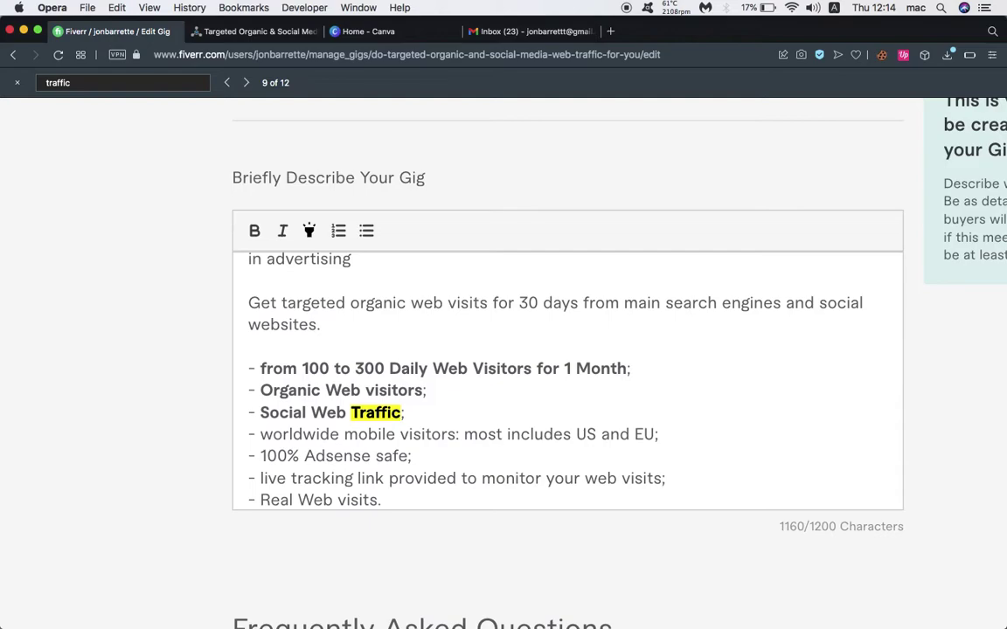
# Try to save the Description & FAQ page with the reworded description and check the save status
pyautogui.press('super+minus')
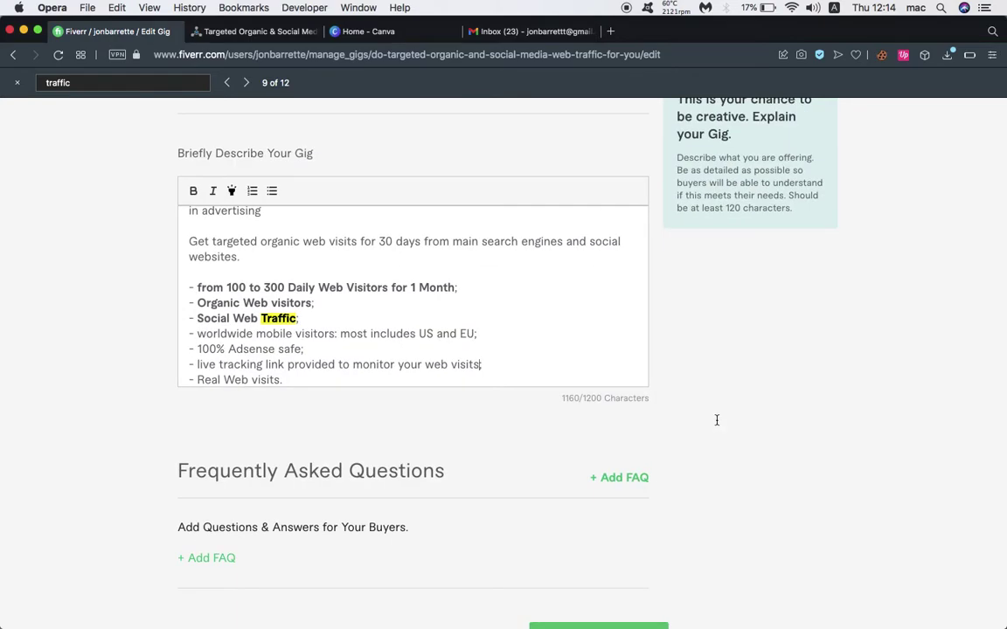
pyautogui.scroll(-3, 603, 536)
pyautogui.click(600, 528)
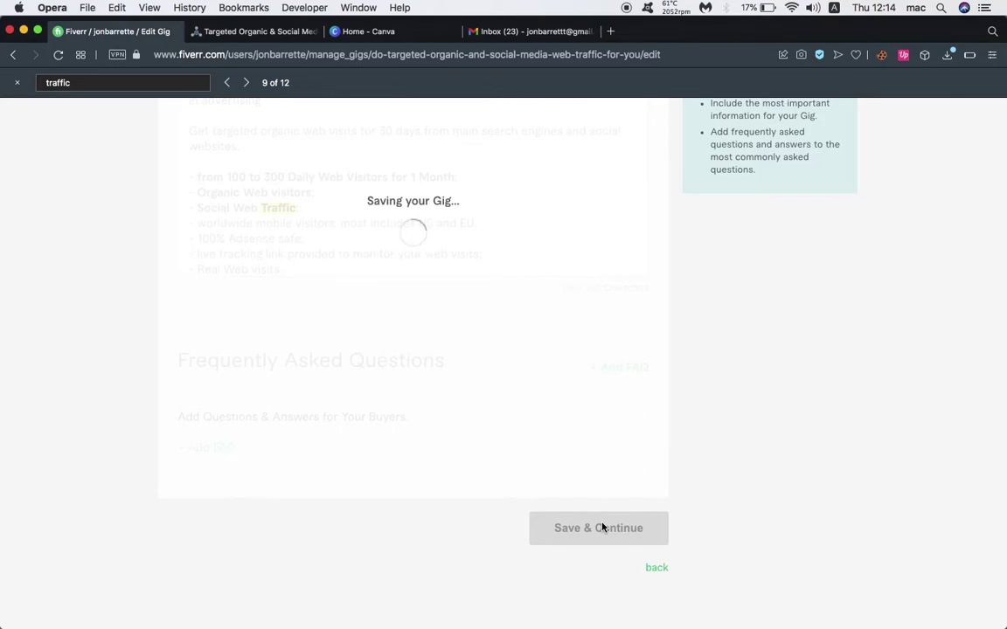
pyautogui.scroll(1, 488, 377)
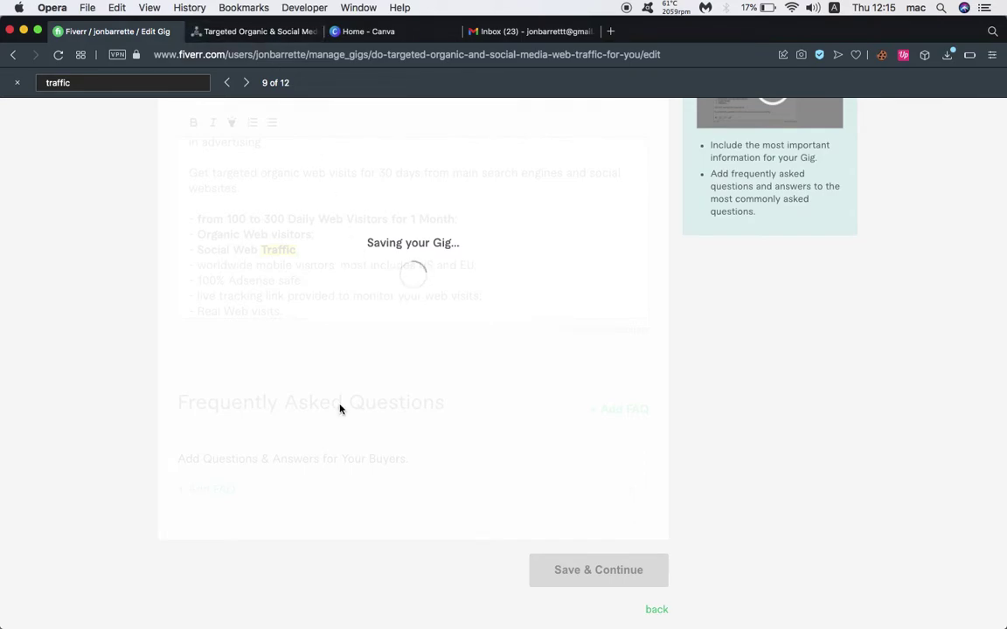
pyautogui.scroll(5, 340, 409)
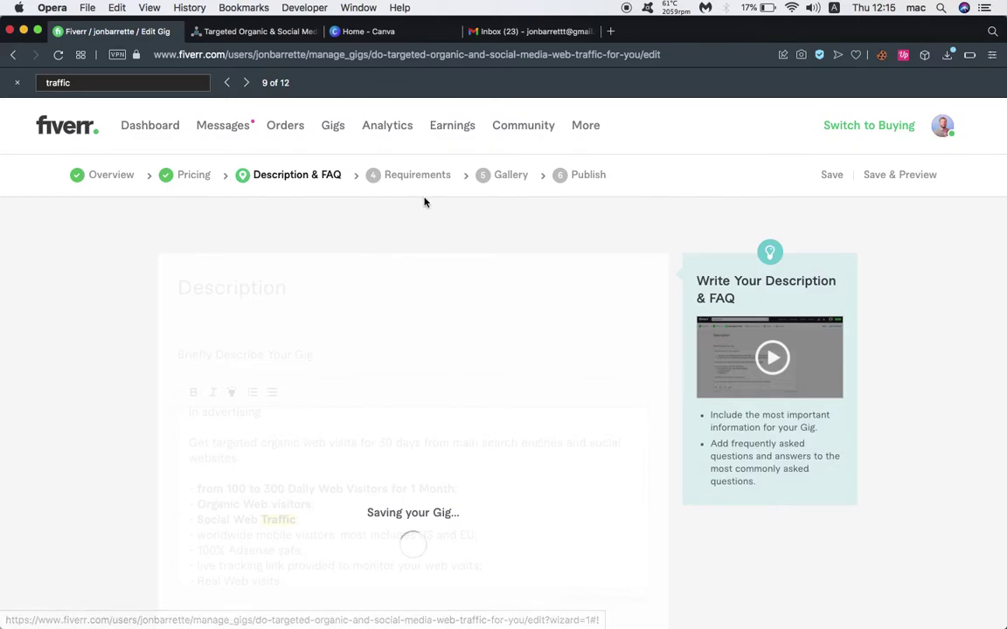
pyautogui.scroll(-2, 387, 306)
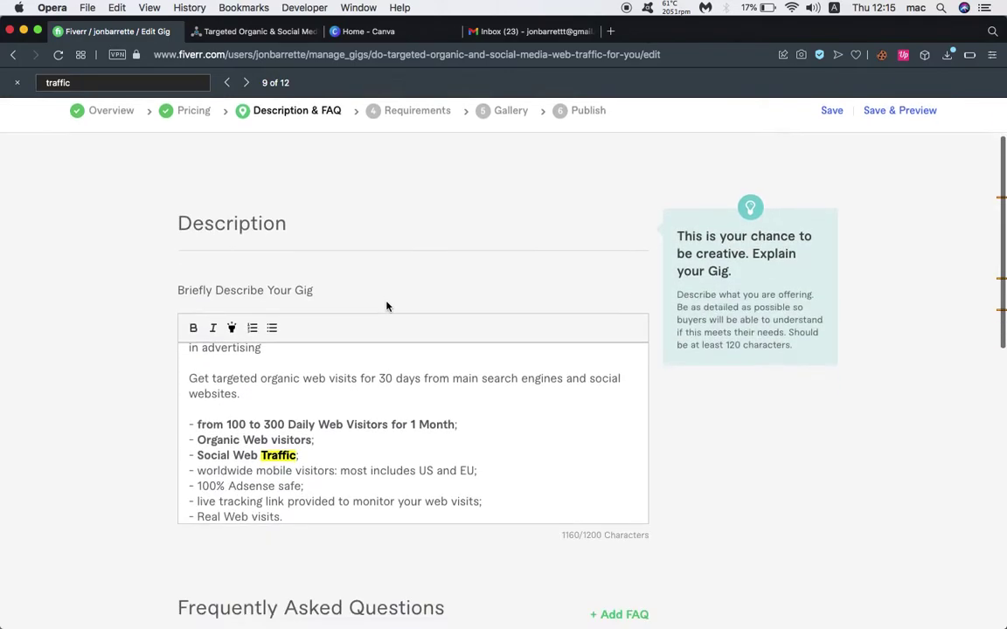
pyautogui.scroll(5, 342, 420)
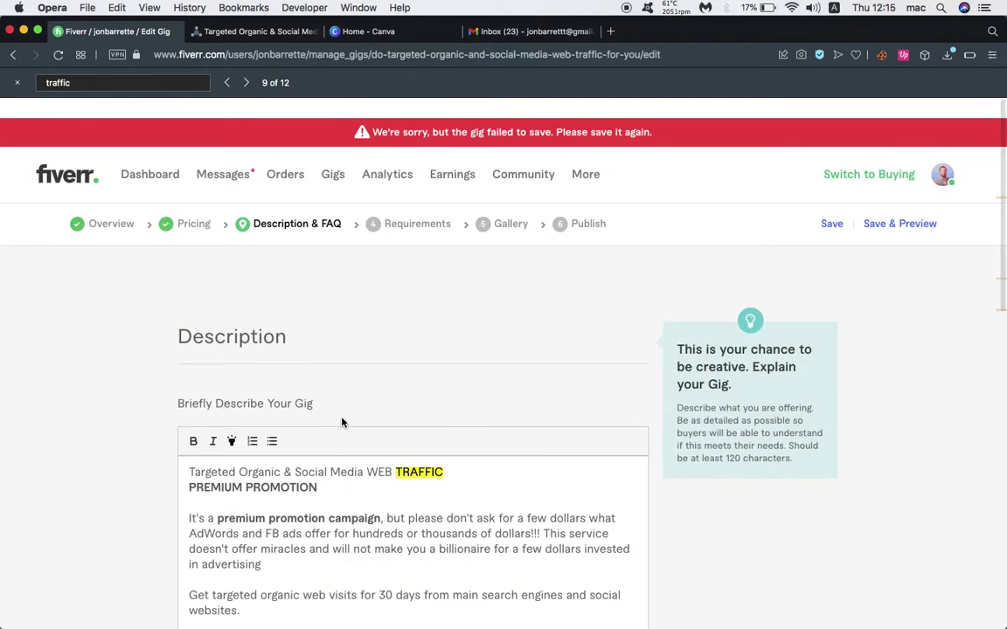
# Delete "Traffic;" from the "Social Web" line and "traffic." from the "30 days mobile web" line of the description
pyautogui.scroll(-10, 359, 494)
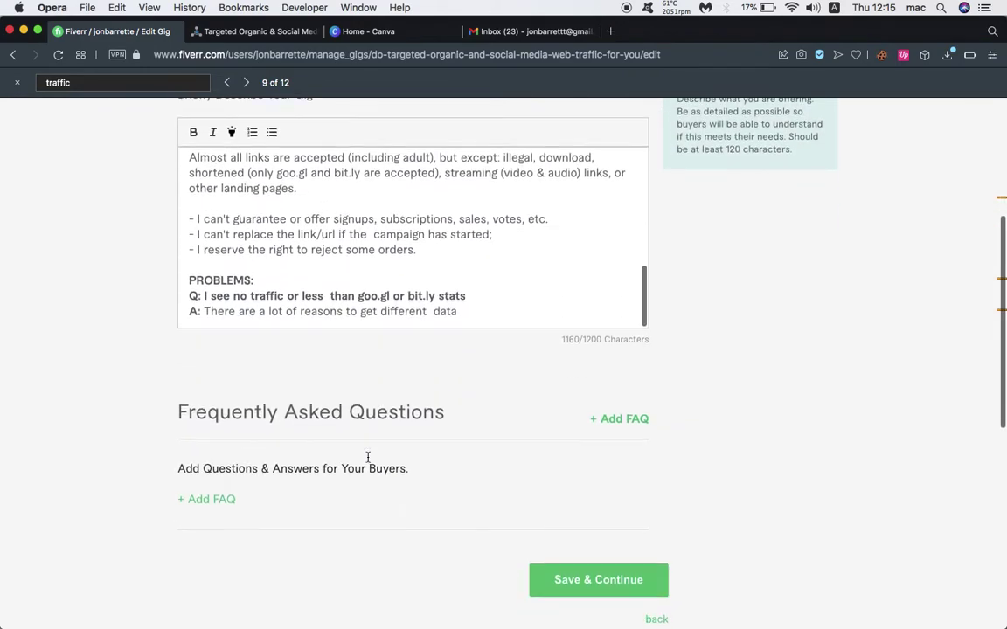
pyautogui.scroll(5, 367, 457)
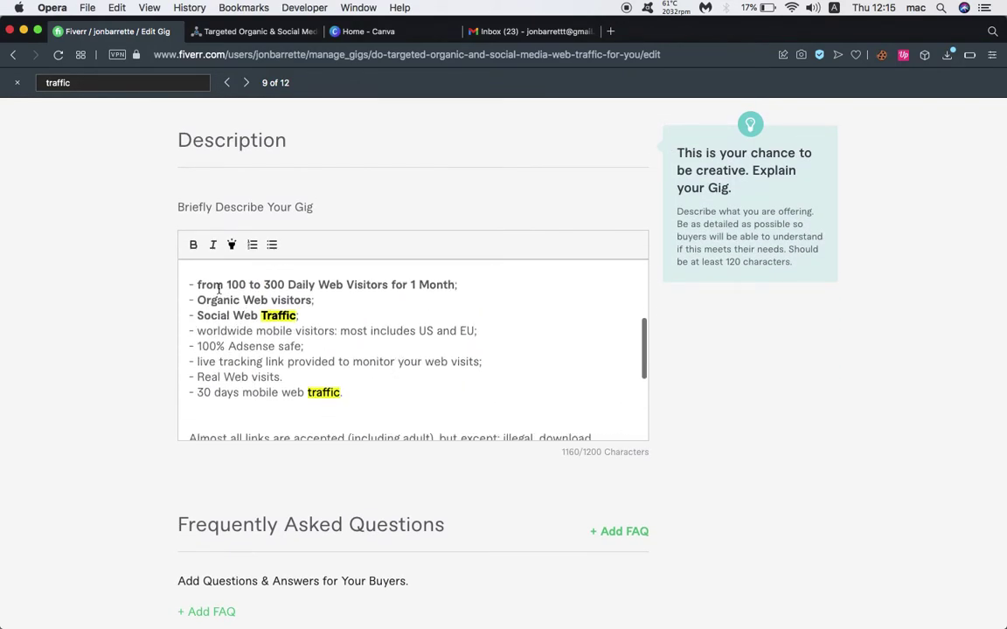
pyautogui.moveTo(261, 316); pyautogui.dragTo(331, 317)
pyautogui.press('BackSpace')
pyautogui.moveTo(307, 393); pyautogui.dragTo(395, 390)
pyautogui.press('BackSpace')
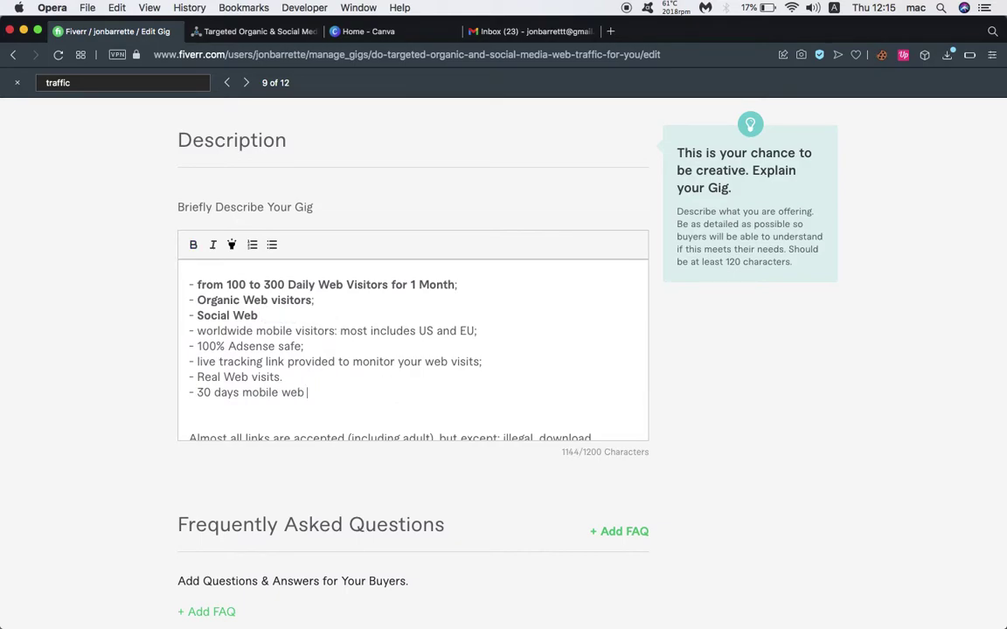
# Remove "TRAFFIC" and the line break before "PREMIUM PROMOTION" at the description's start, and save the page to continue to Requirements
pyautogui.scroll(-3, 395, 391)
pyautogui.scroll(-5, 385, 272)
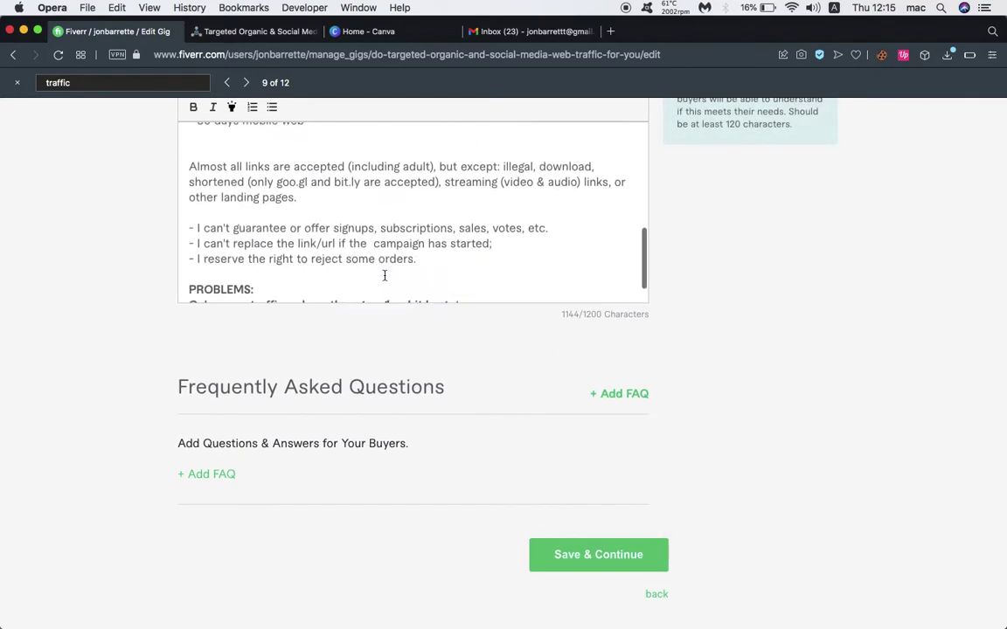
pyautogui.scroll(5, 385, 273)
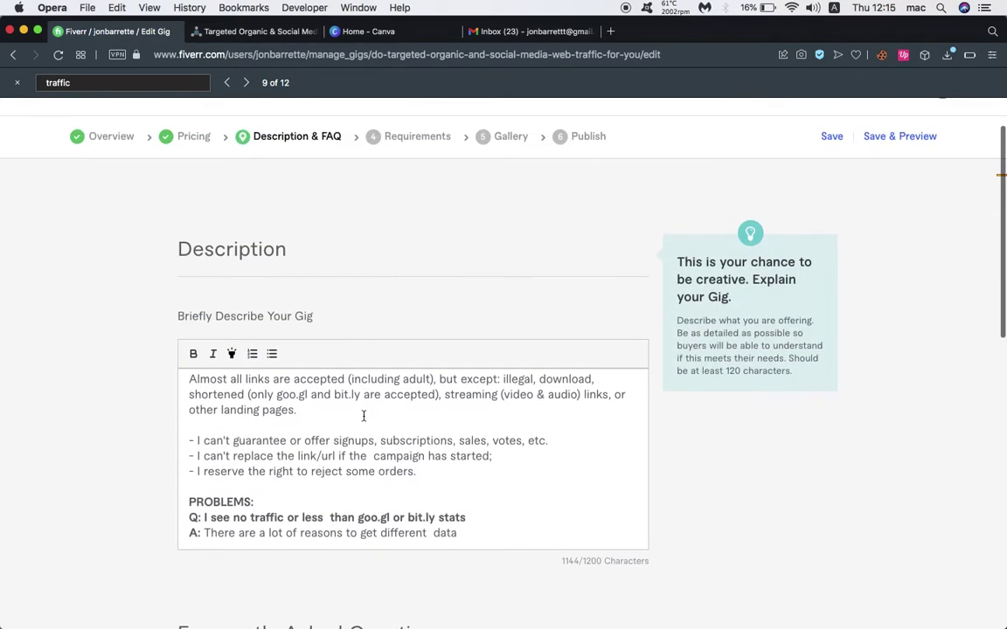
pyautogui.scroll(8, 364, 413)
pyautogui.scroll(1, 363, 416)
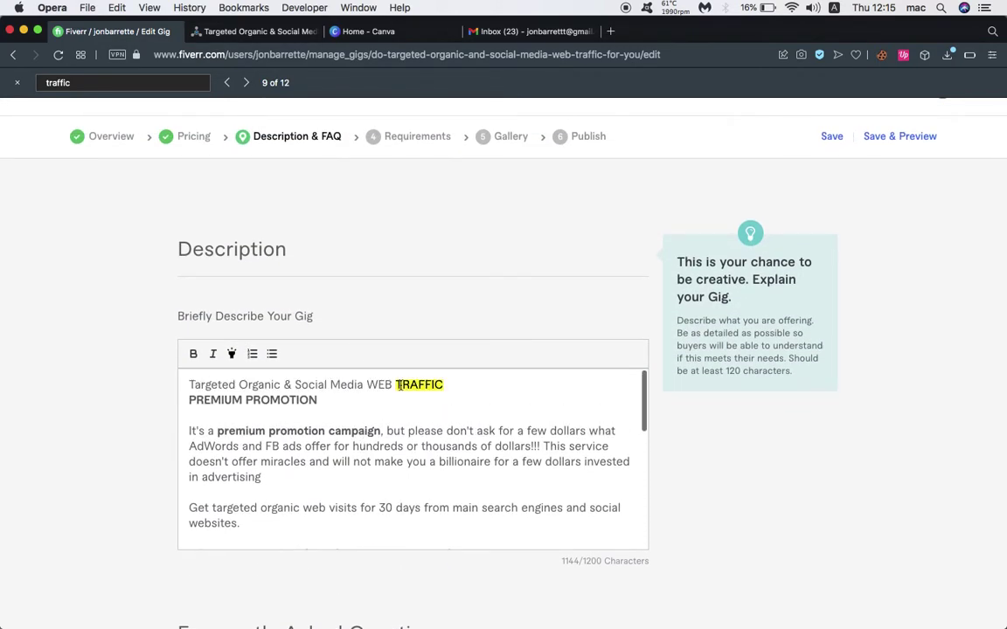
pyautogui.moveTo(396, 385); pyautogui.dragTo(456, 385)
pyautogui.press('BackSpace')
pyautogui.press('Delete')
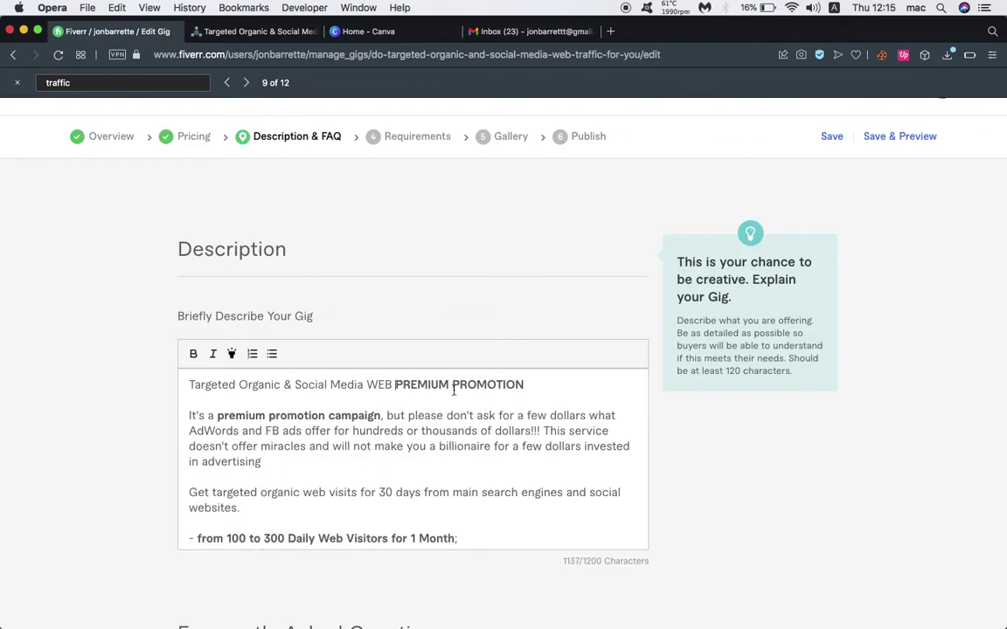
pyautogui.scroll(-5, 537, 568)
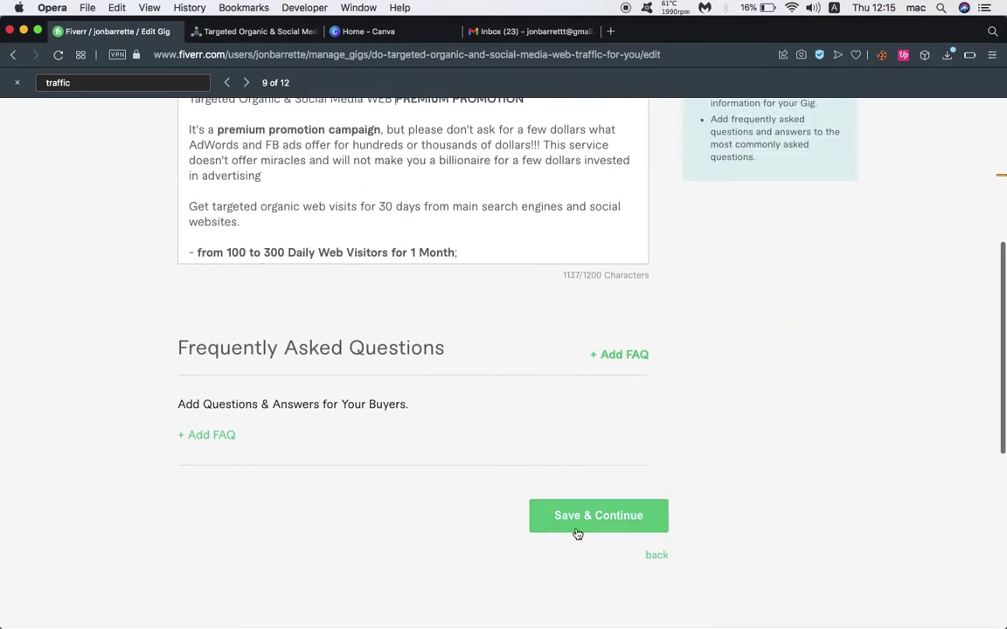
pyautogui.click(577, 518)
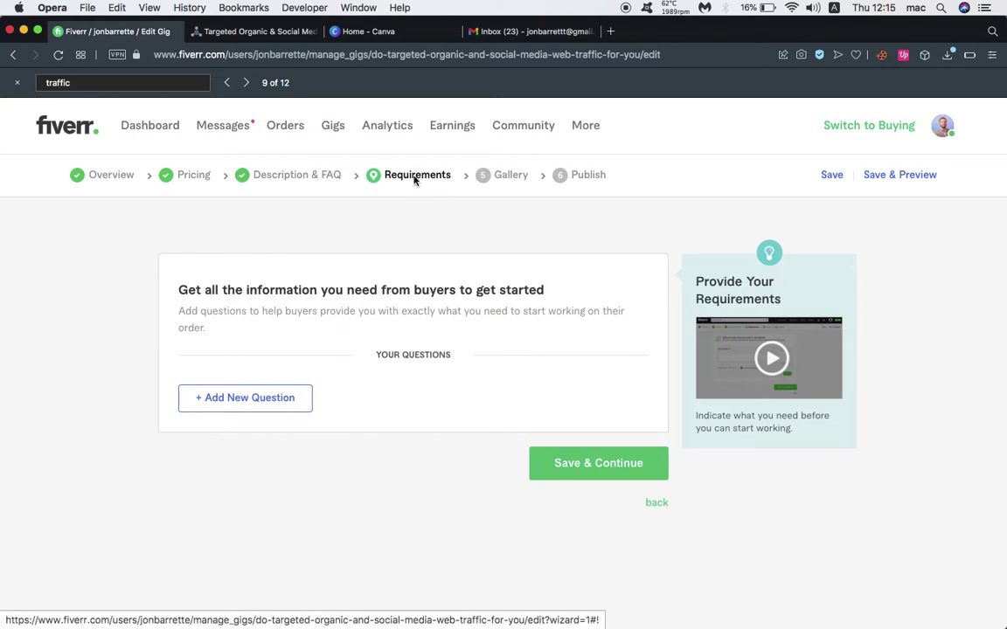
# Switch to the SEOClerks listing and look through its description, tags and extras for information to request from buyers
pyautogui.click(278, 40)
pyautogui.scroll(-10, 304, 398)
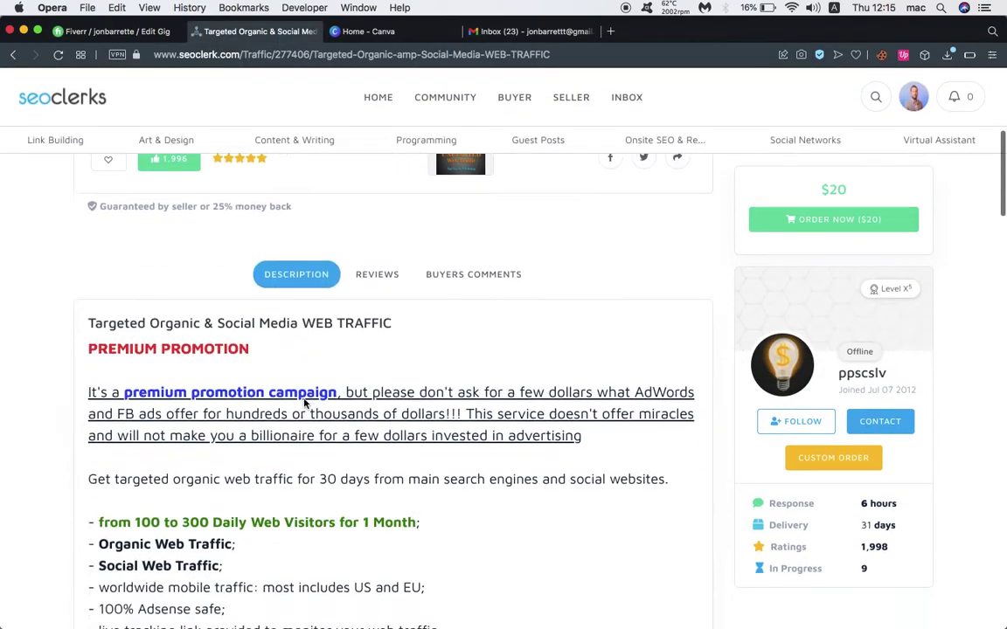
pyautogui.scroll(-8, 305, 398)
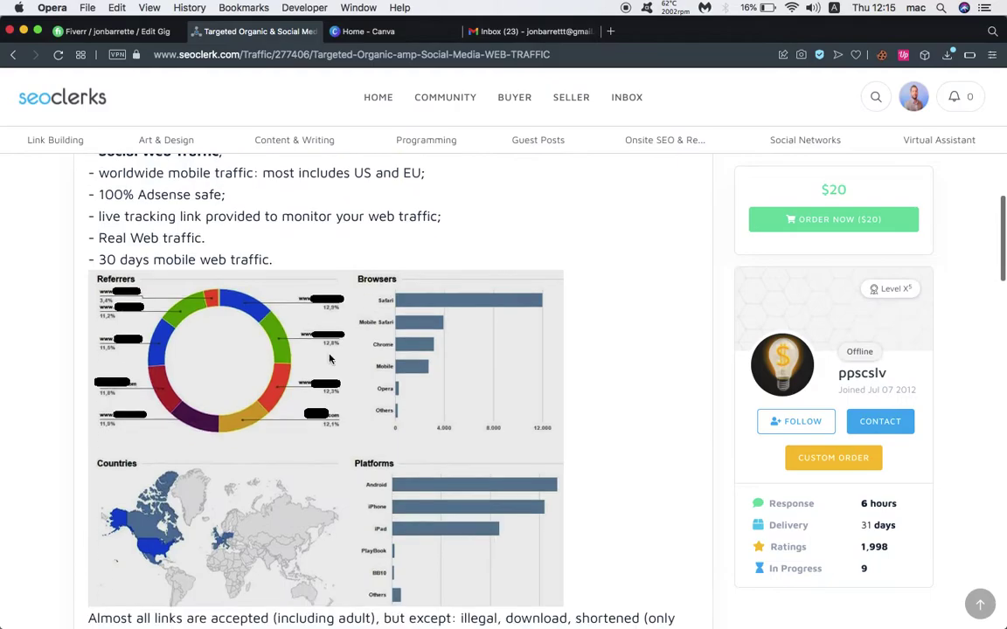
pyautogui.scroll(-6, 383, 276)
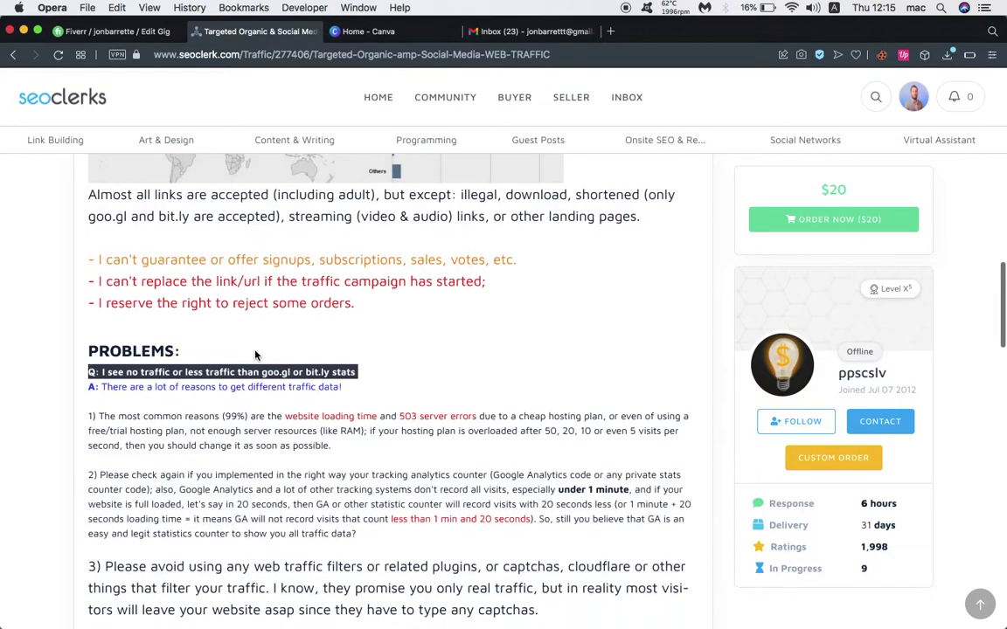
pyautogui.scroll(-5, 239, 434)
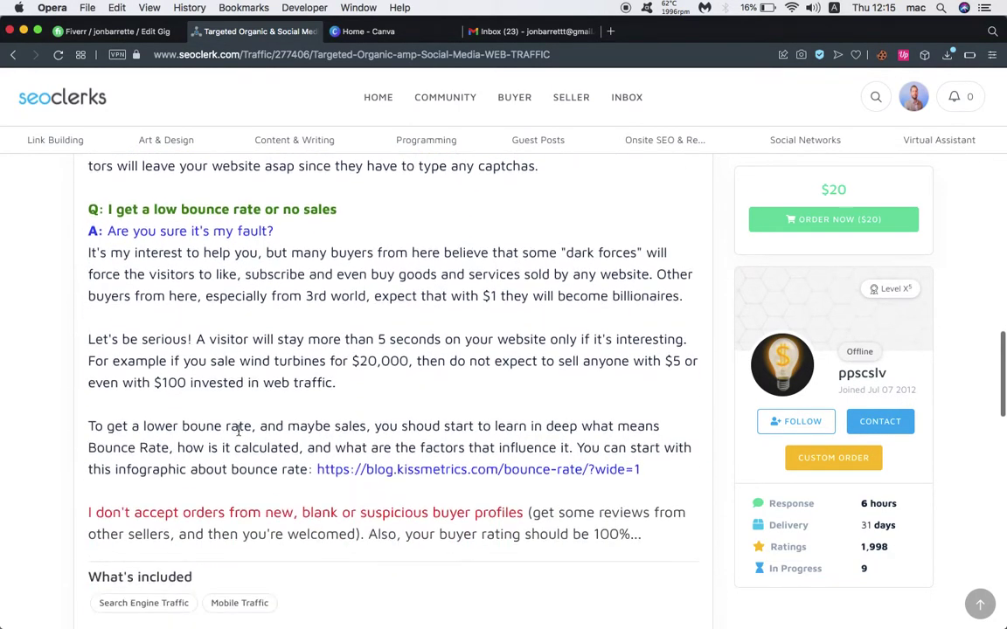
pyautogui.scroll(-5, 239, 435)
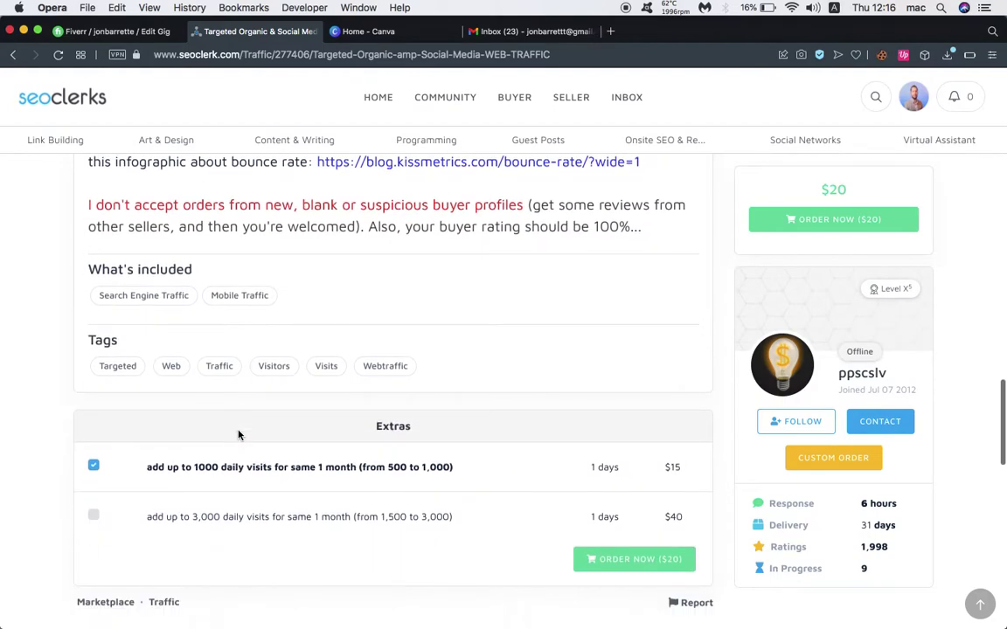
pyautogui.scroll(4, 239, 434)
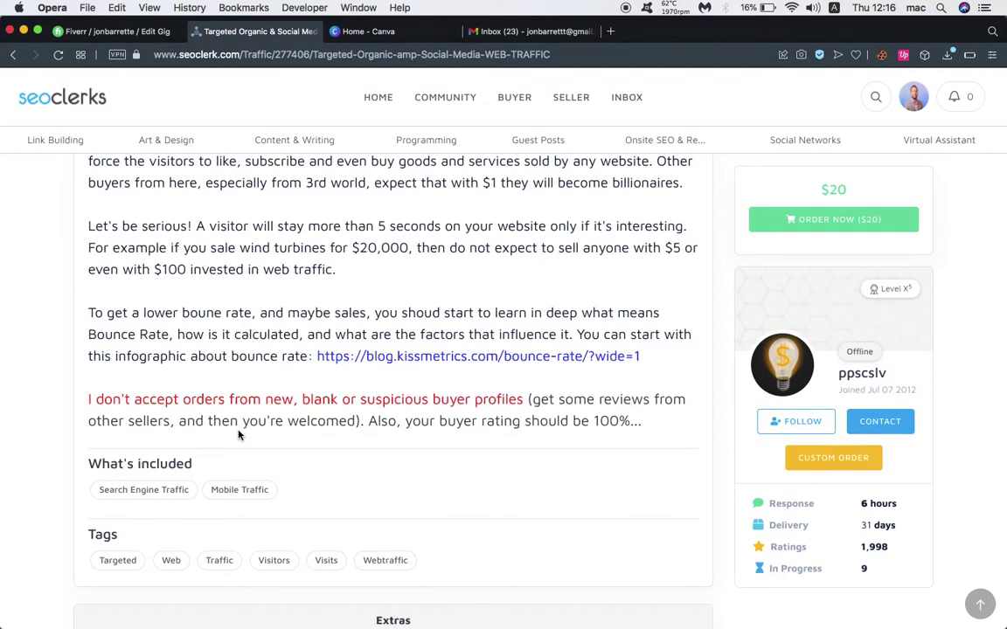
# Start a custom order message to the seller reading "hello i want to buy your service what are the requs"
pyautogui.tripleClick(195, 399)
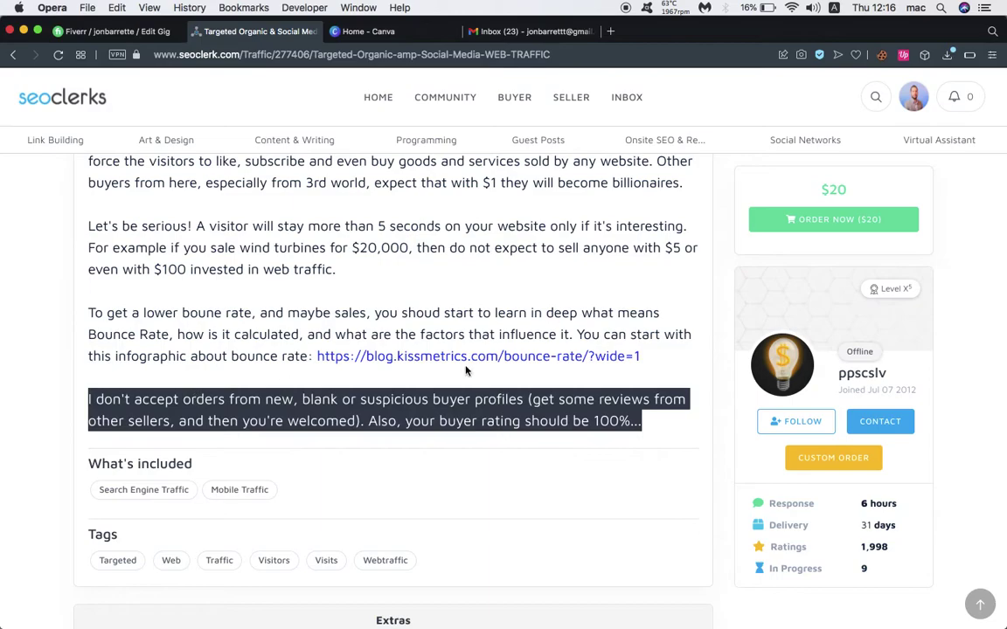
pyautogui.rightClick(841, 460)
pyautogui.click(731, 456)
pyautogui.click(802, 470)
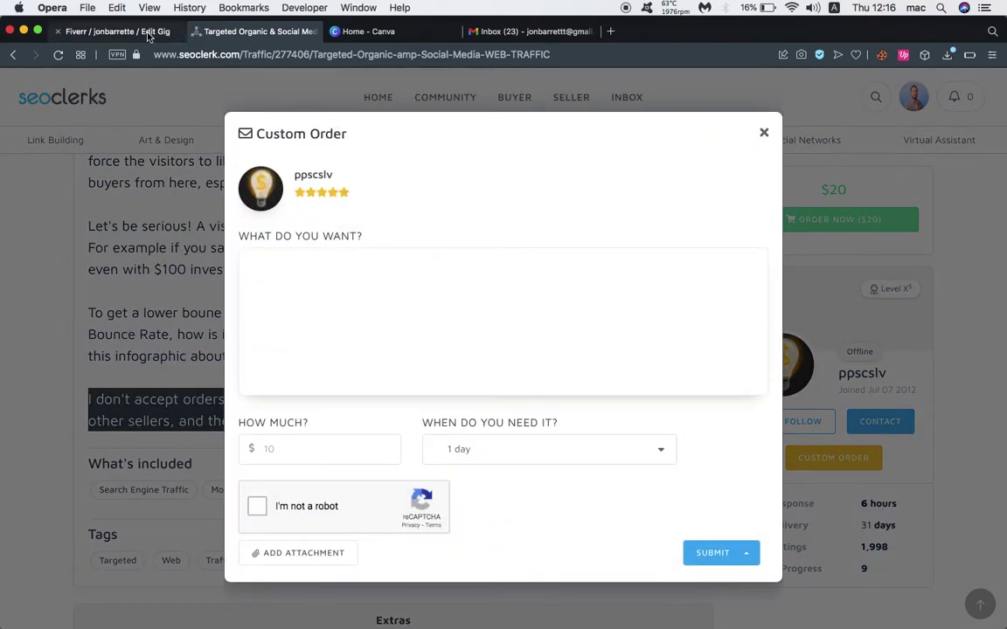
pyautogui.click(343, 330)
pyautogui.write('h')
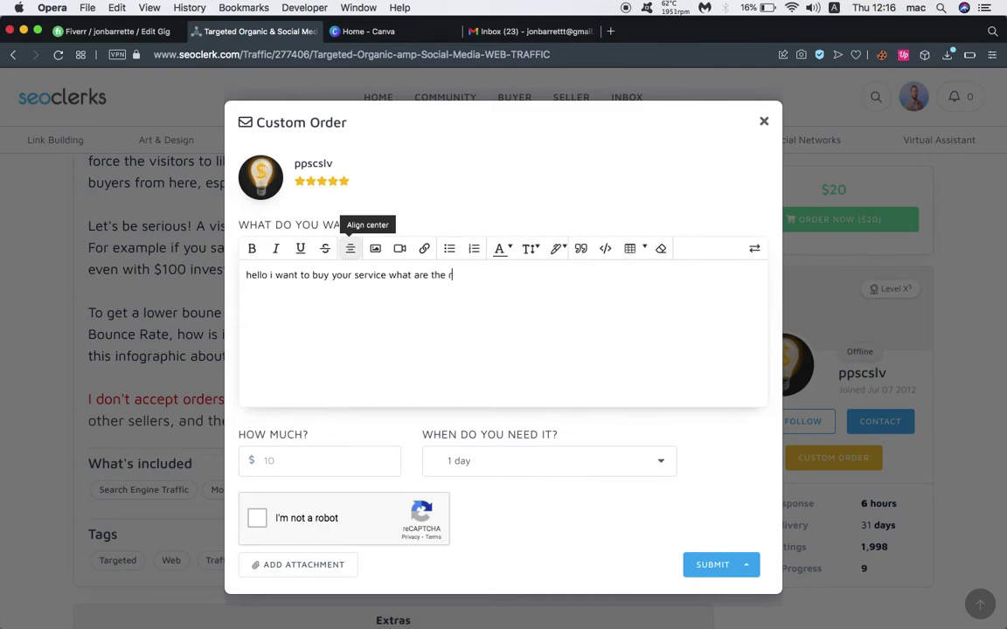
pyautogui.write('equs')
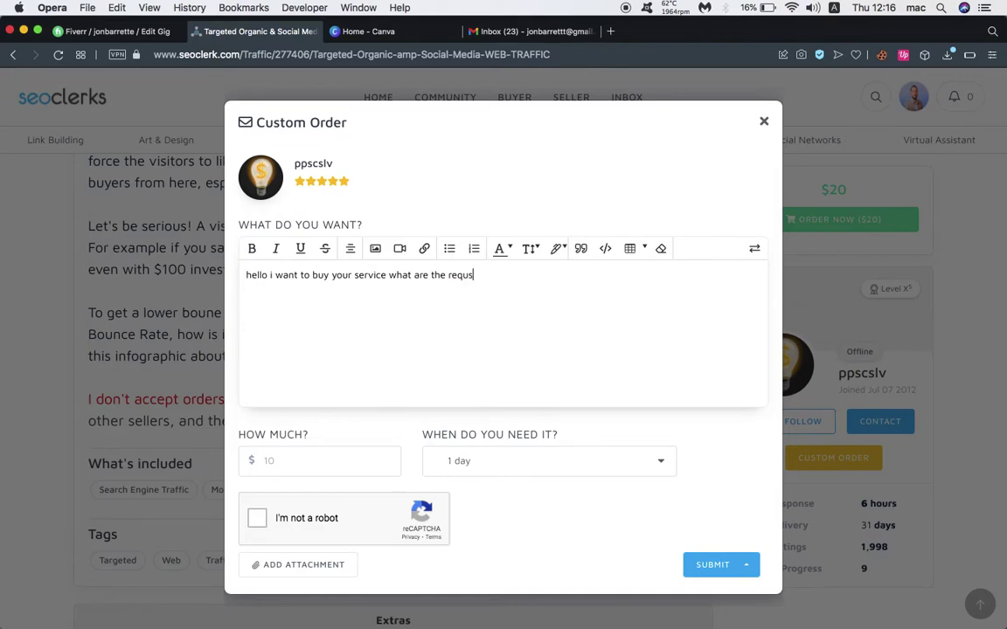
# Switch to the Fiverr gig, try to save the empty Requirements page, and start a new buyer question
pyautogui.click(124, 33)
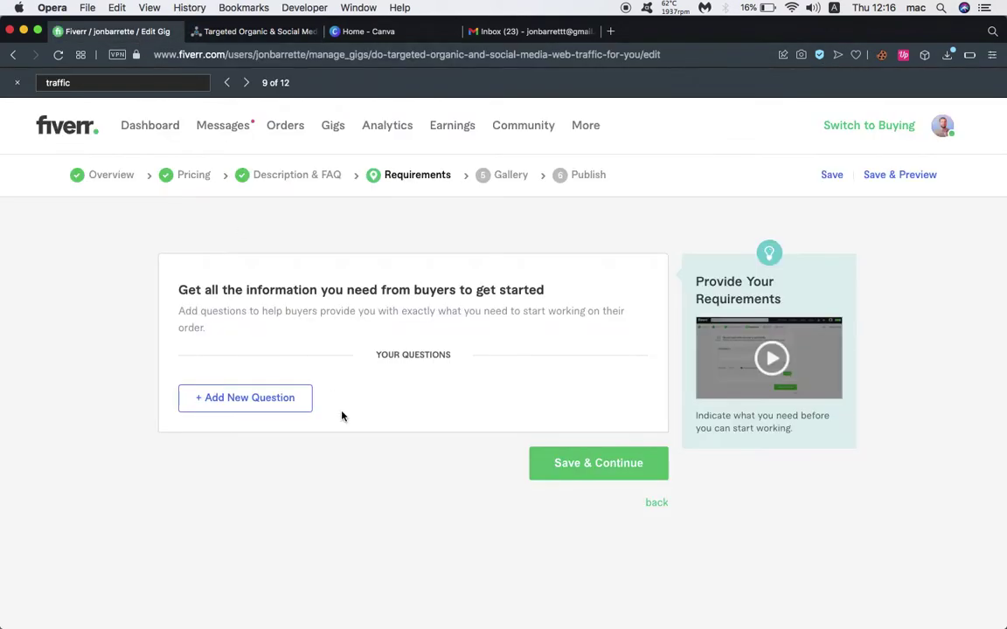
pyautogui.tripleClick(342, 294)
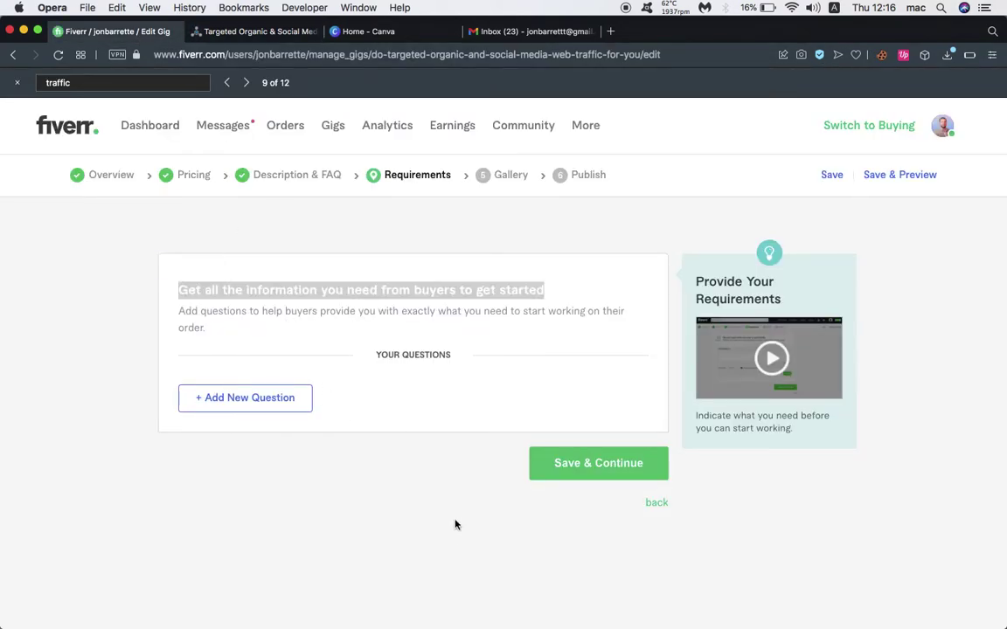
pyautogui.click(596, 464)
pyautogui.click(281, 328)
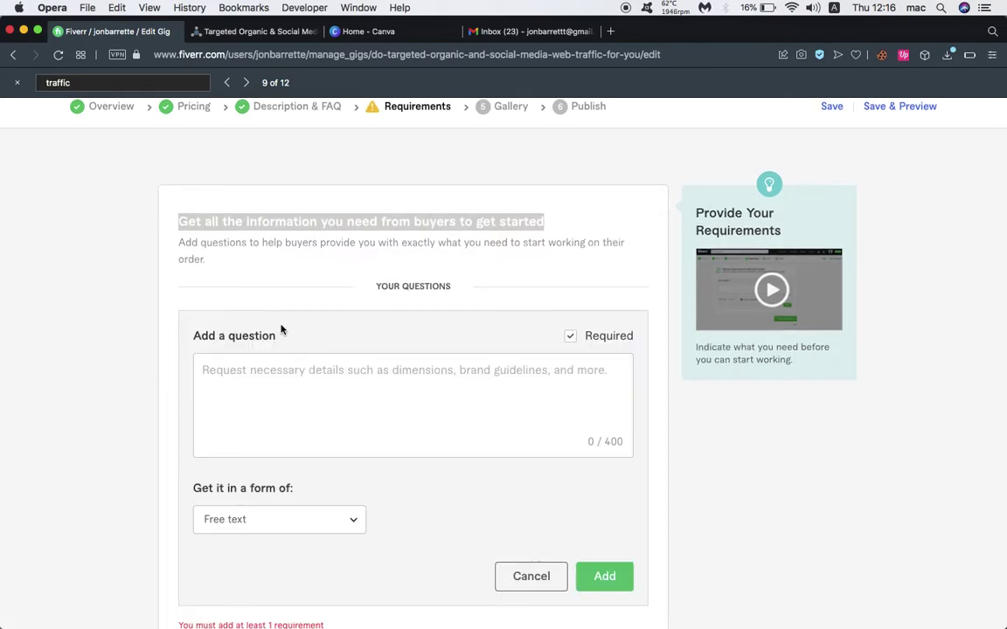
pyautogui.click(290, 390)
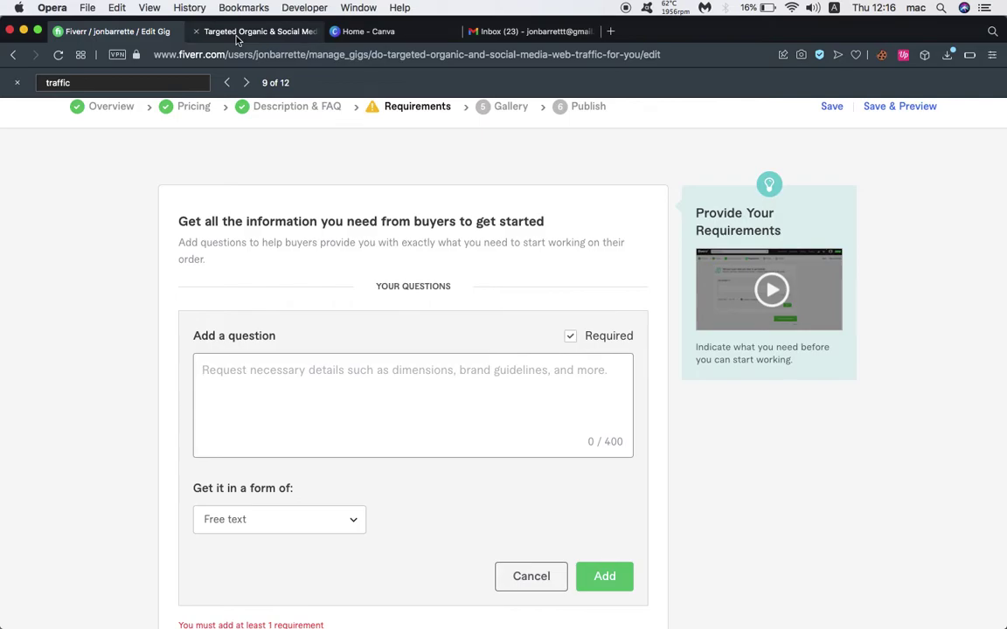
# Return to the SEOClerks listing, dismiss the custom order request, and copy the line "Q: I get a low bounce rate or no sales"
pyautogui.click(257, 31)
pyautogui.click(225, 362)
pyautogui.scroll(5, 203, 401)
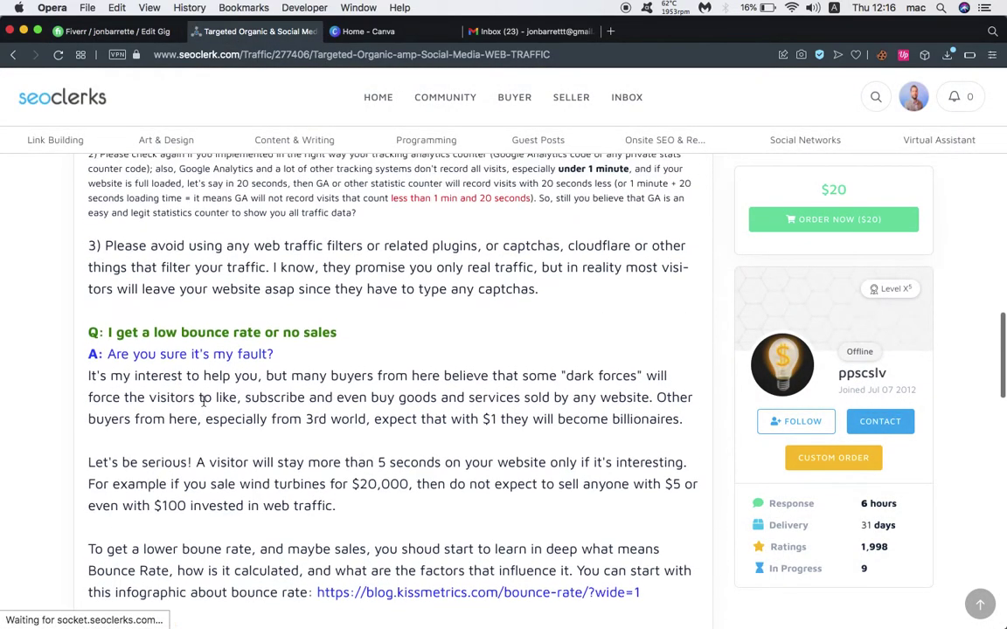
pyautogui.tripleClick(220, 339)
pyautogui.press('super+c')
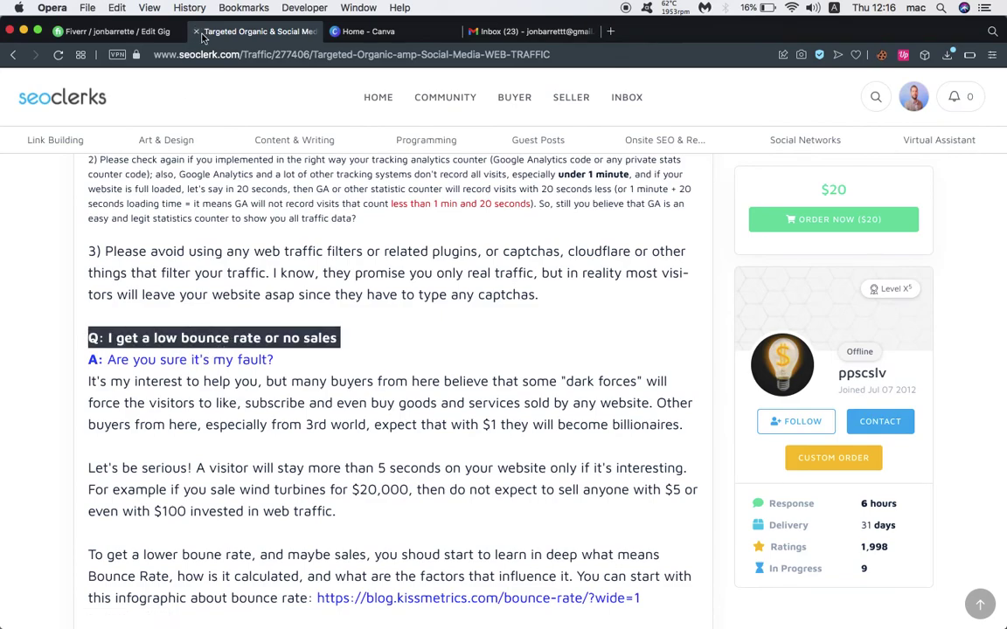
# Add "I get a low bounce rate or no sales" on Fiverr as a required free-text question, removing the "Q:" prefix
pyautogui.click(111, 32)
pyautogui.click(289, 382)
pyautogui.press('super+v')
pyautogui.click(197, 369)
pyautogui.press('Delete')
pyautogui.press('Delete')
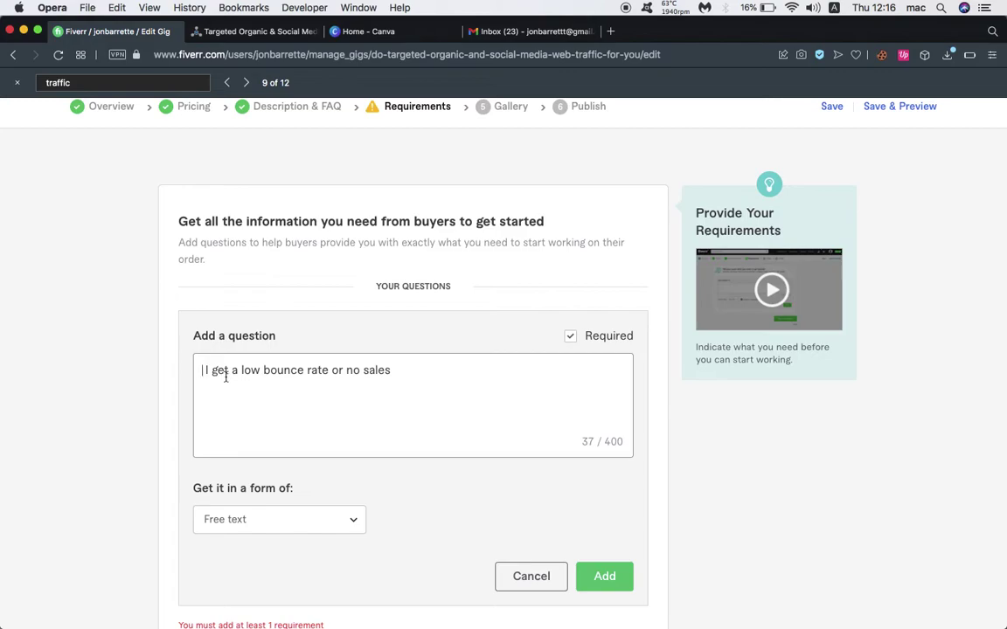
pyautogui.click(346, 524)
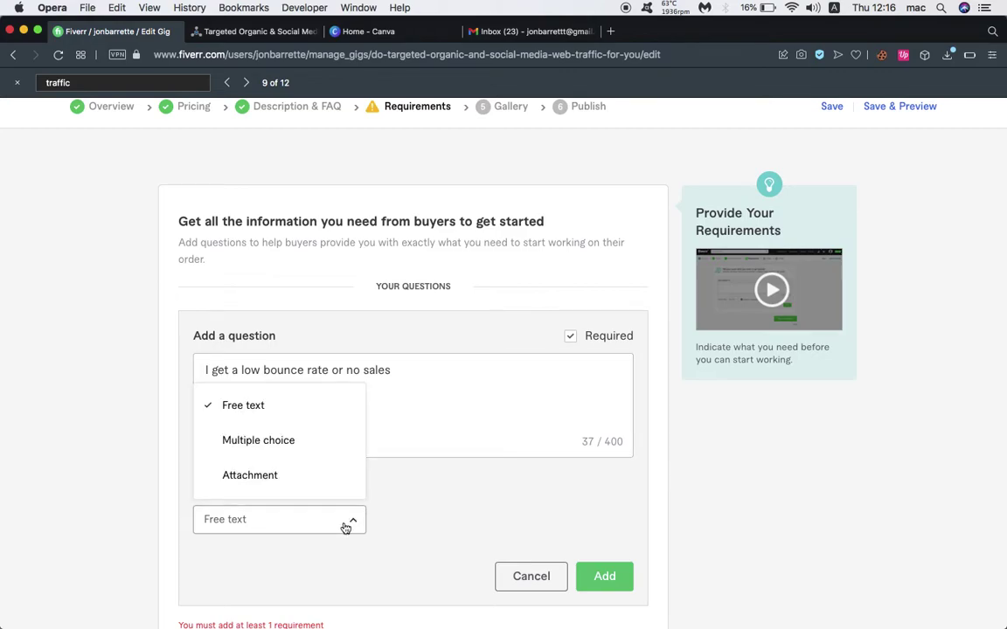
pyautogui.click(301, 406)
pyautogui.click(612, 578)
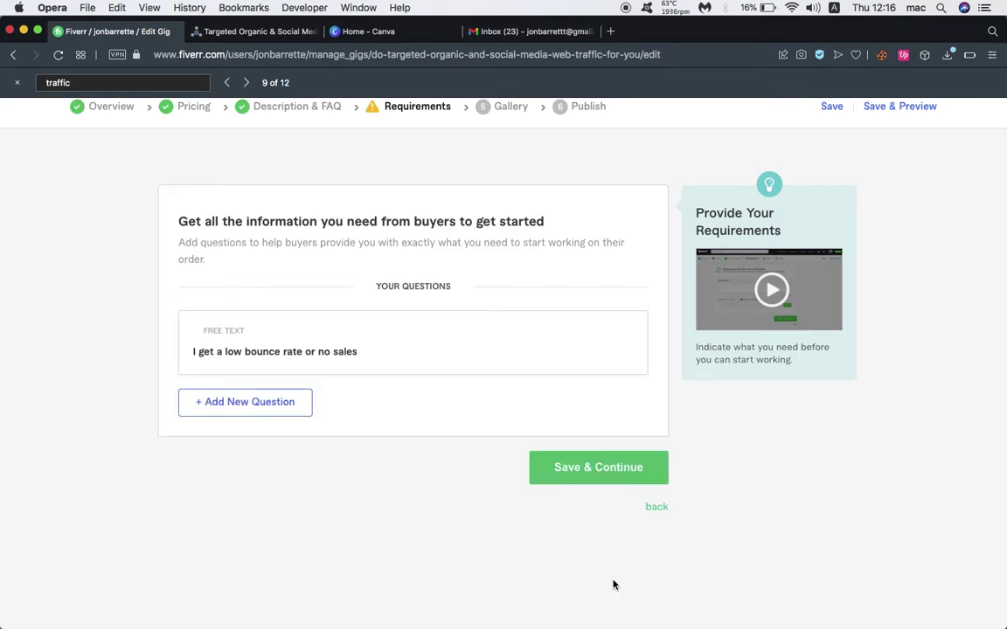
# Start a second buyer question, and copy "Q: I see no traffic or less traffic than goo.gl or bit.ly stats" from the SEOClerks listing
pyautogui.click(252, 400)
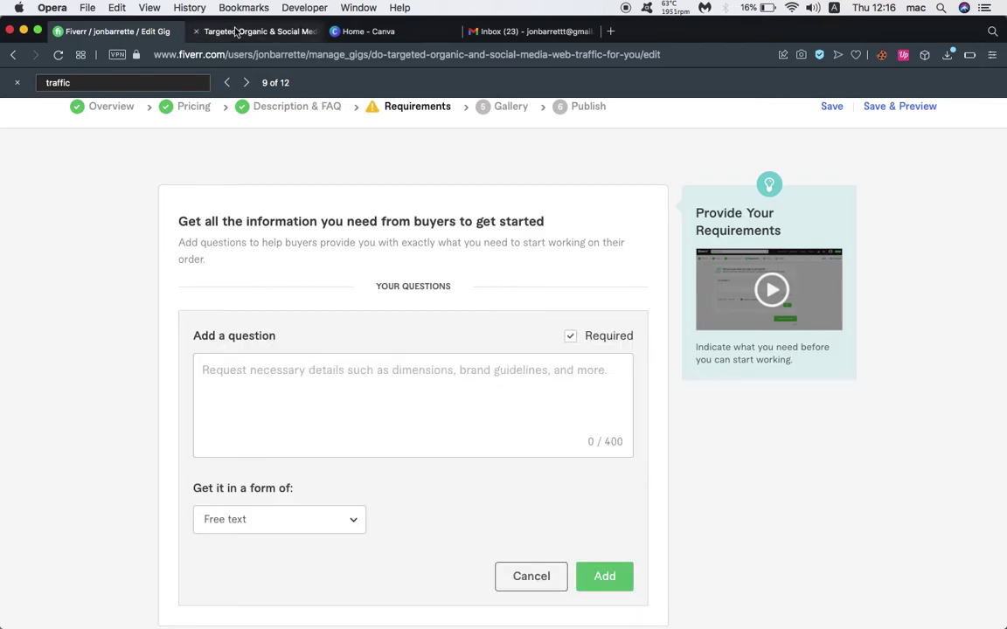
pyautogui.click(213, 31)
pyautogui.scroll(-5, 204, 395)
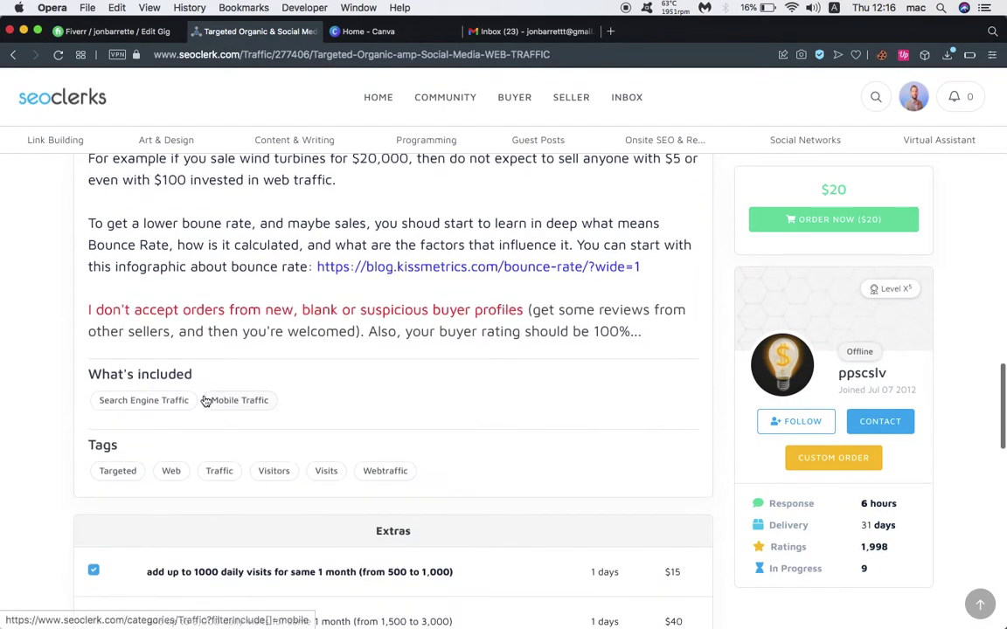
pyautogui.scroll(8, 207, 397)
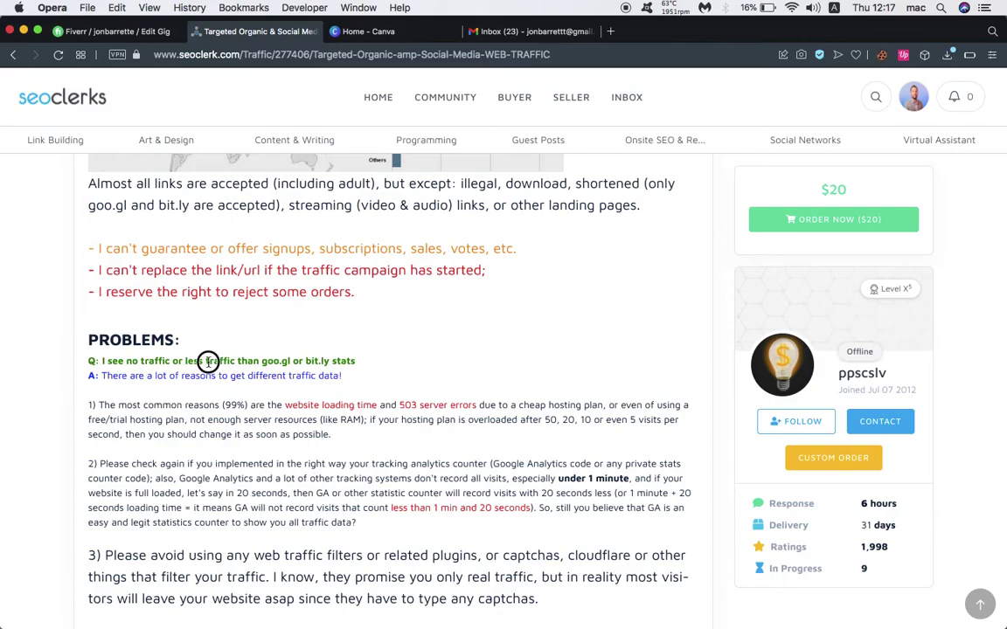
pyautogui.tripleClick(207, 360)
# Add the copied "I see no traffic or less traffic than goo.gl or bit.ly stats" without "Q:" as a question, and save the Requirements page
pyautogui.click(119, 32)
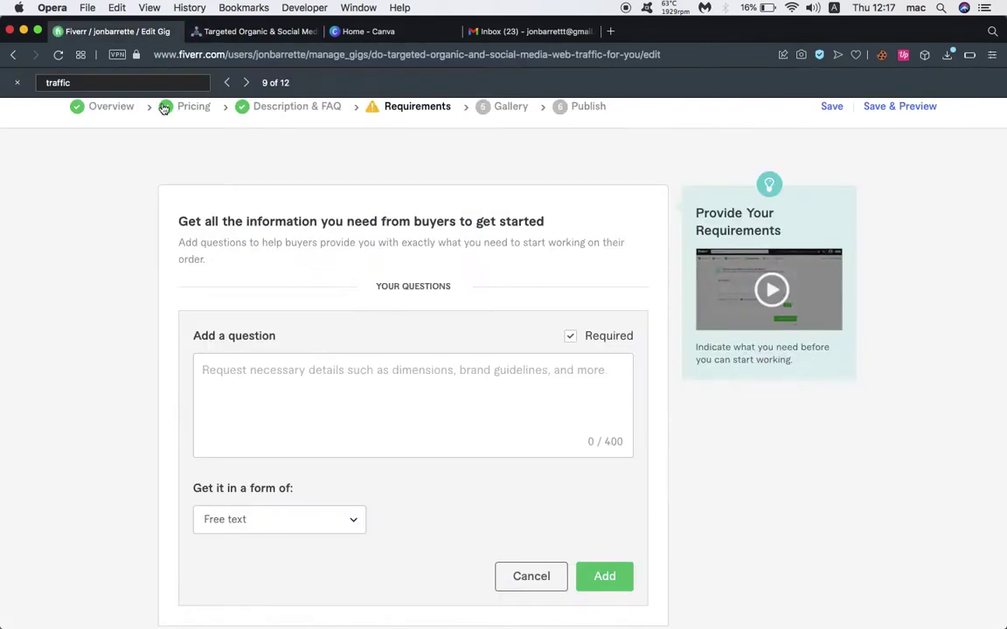
pyautogui.click(292, 401)
pyautogui.press('super+v')
pyautogui.moveTo(219, 370); pyautogui.dragTo(144, 369)
pyautogui.press('BackSpace')
pyautogui.click(614, 575)
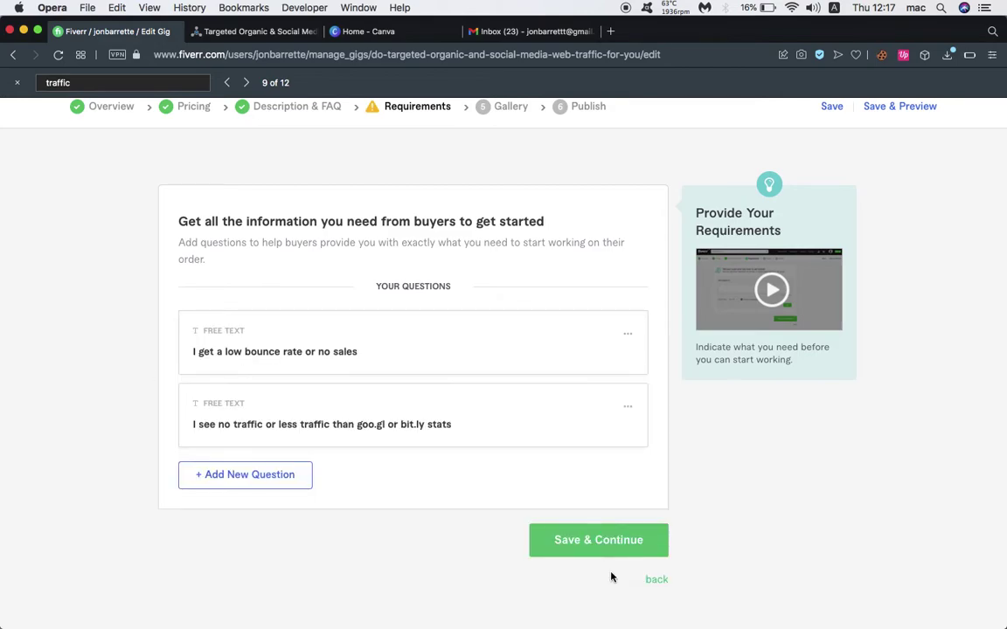
pyautogui.click(616, 542)
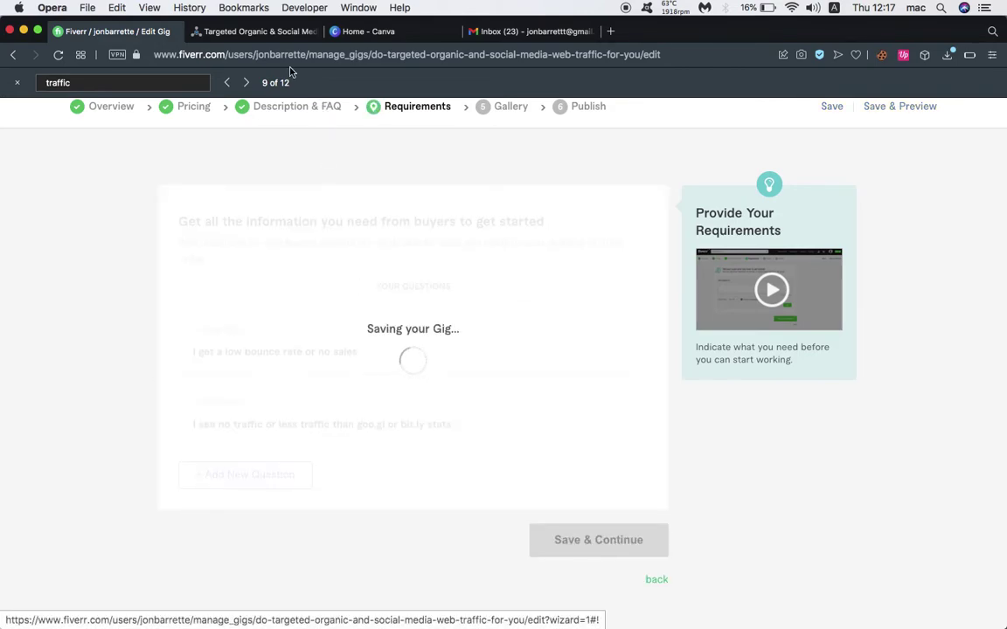
# Check the "Q" and "A" labels in the PROBLEMS section of the SEOClerks listing
pyautogui.click(249, 31)
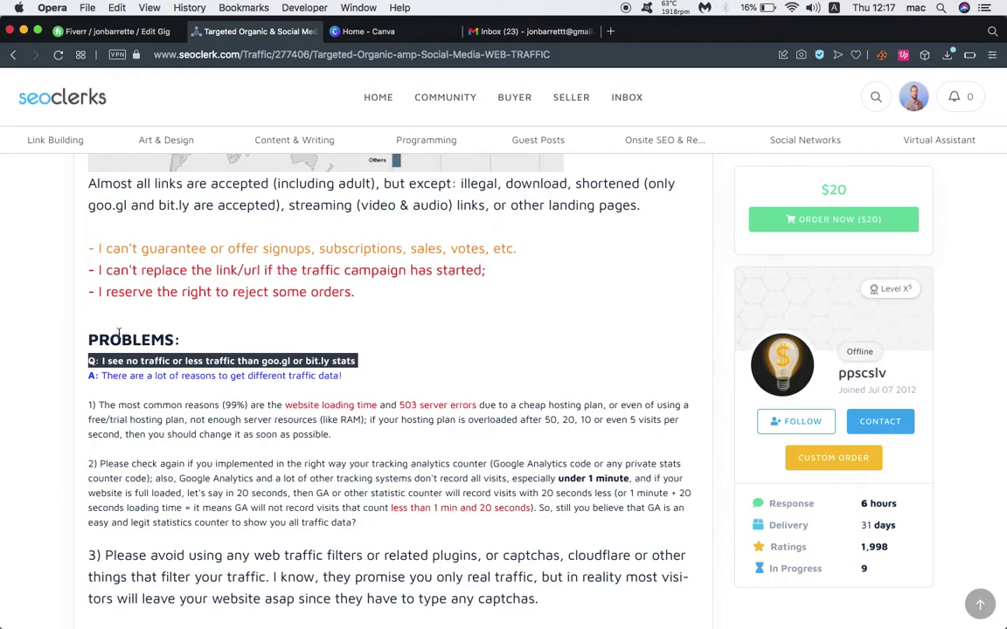
pyautogui.click(95, 362)
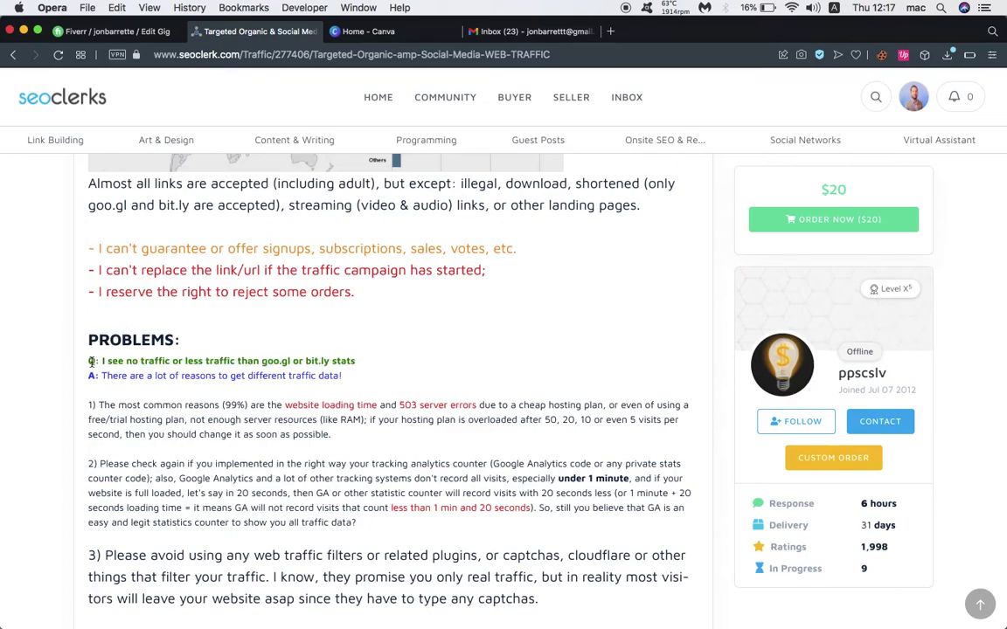
pyautogui.doubleClick(90, 362)
pyautogui.click(91, 376)
pyautogui.doubleClick(92, 376)
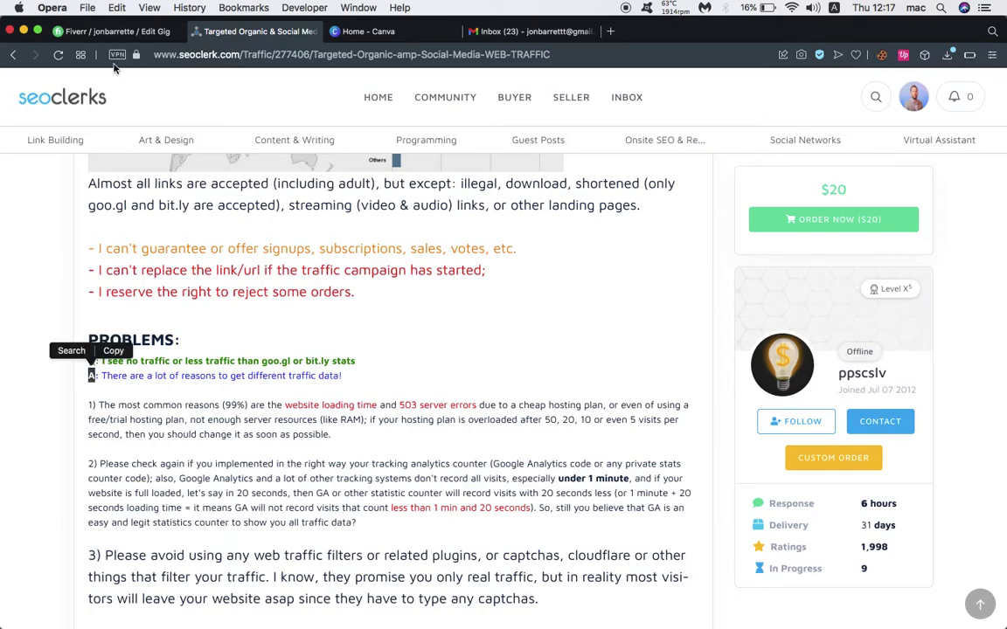
# Switch to the Fiverr gig's Gallery page and examine the minimum pixel size required for images
pyautogui.click(113, 31)
pyautogui.scroll(-2, 363, 443)
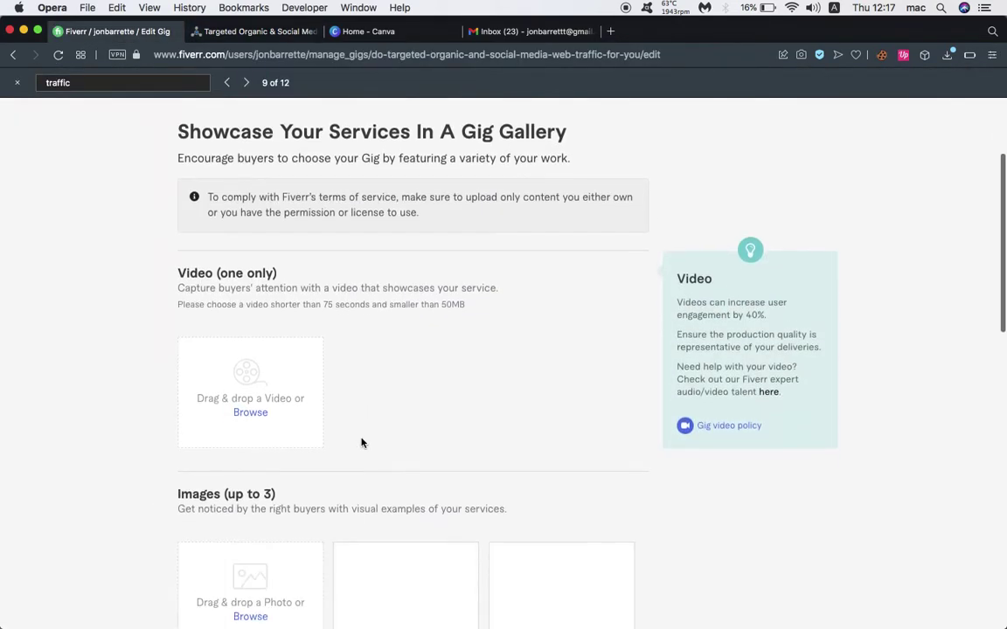
pyautogui.scroll(-3, 322, 406)
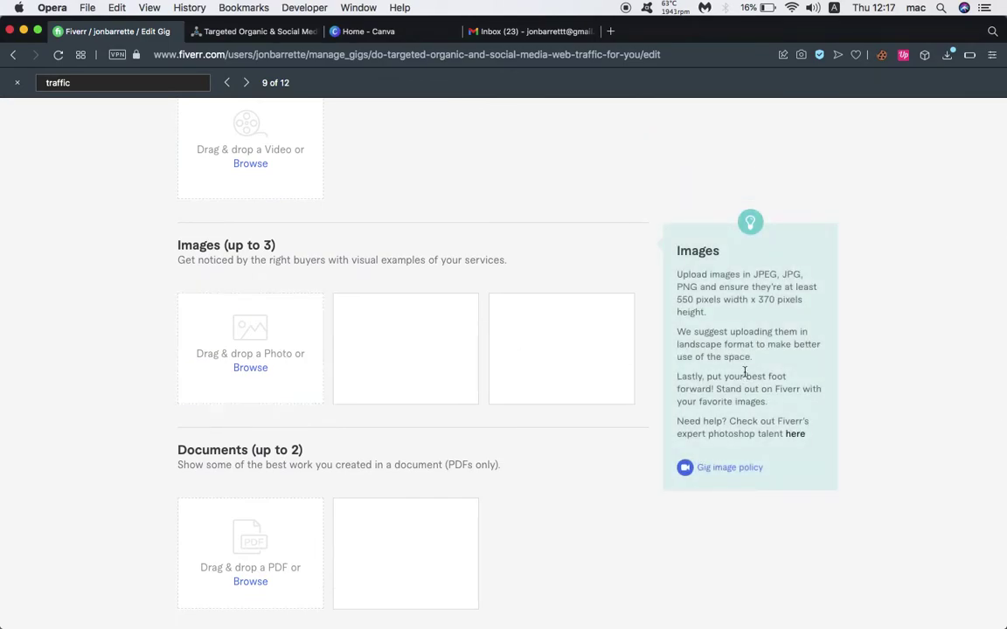
pyautogui.moveTo(679, 299); pyautogui.dragTo(775, 301)
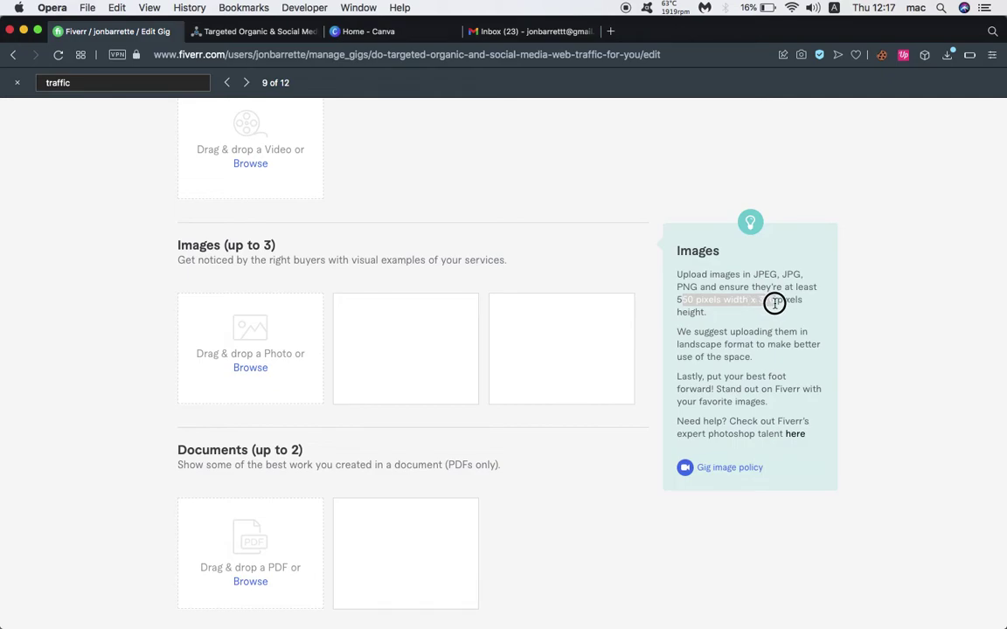
pyautogui.click(690, 304)
pyautogui.moveTo(677, 299); pyautogui.dragTo(773, 299)
# Switch to Canva and create a custom-size design 550 px wide and 370 px high
pyautogui.click(413, 38)
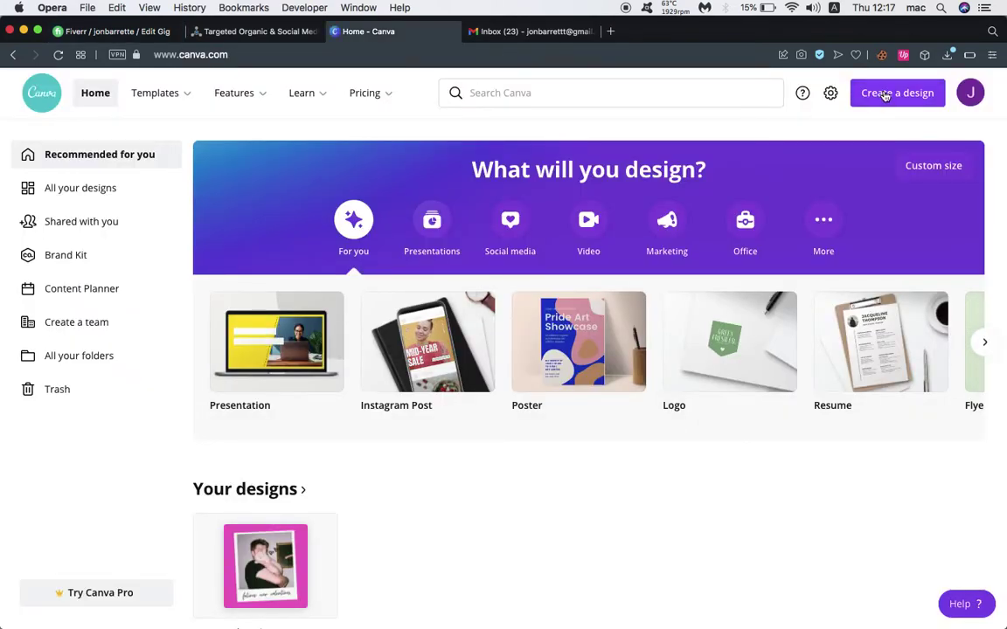
pyautogui.click(884, 96)
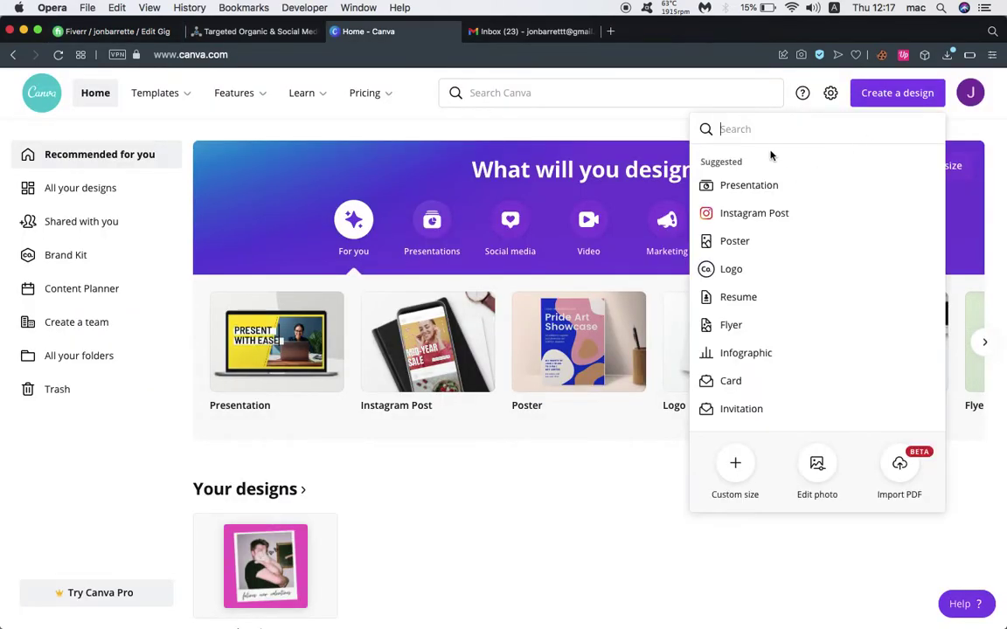
pyautogui.click(735, 465)
pyautogui.write('550e370')
pyautogui.moveTo(753, 170); pyautogui.dragTo(732, 169)
pyautogui.press('super+c')
pyautogui.press('BackSpace')
pyautogui.press('BackSpace')
pyautogui.click(807, 170)
pyautogui.press('super+v')
pyautogui.click(780, 212)
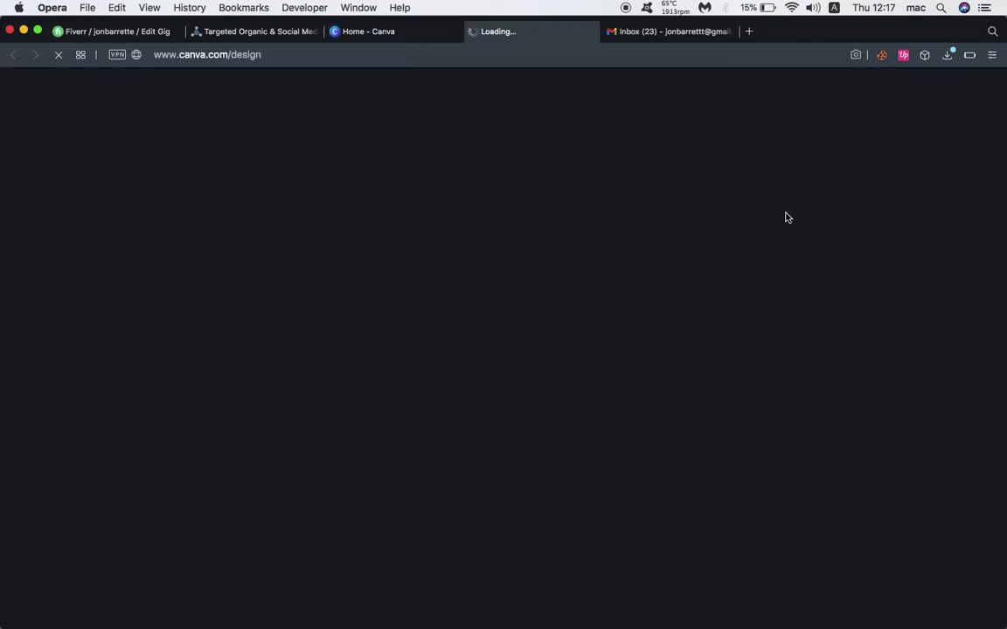
# Switch to the SEOClerks listing and view its main "30 Days UNLIMITED Web Traffic" image
pyautogui.click(273, 32)
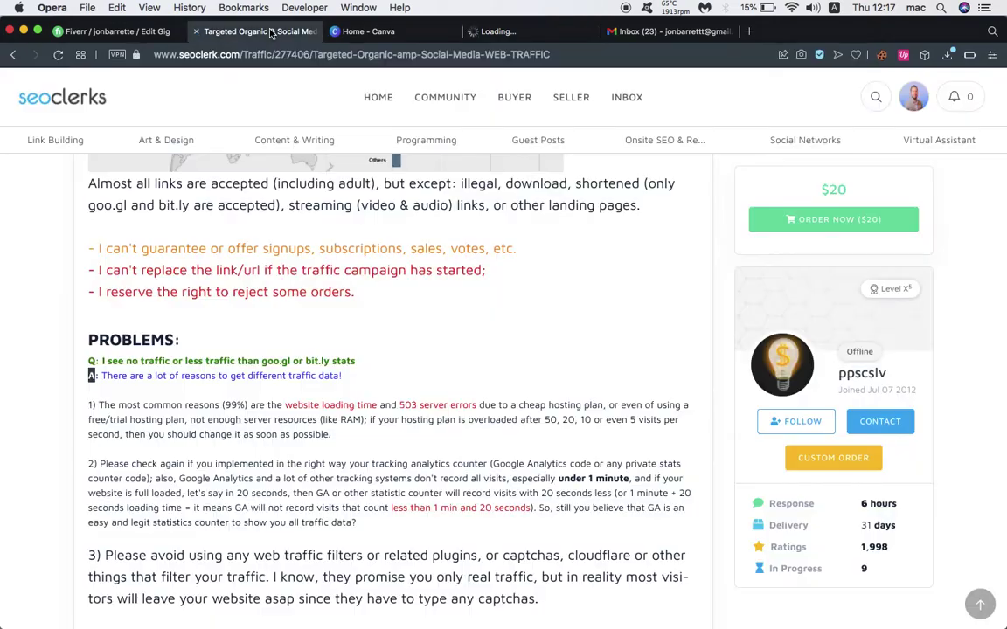
pyautogui.scroll(10, 350, 307)
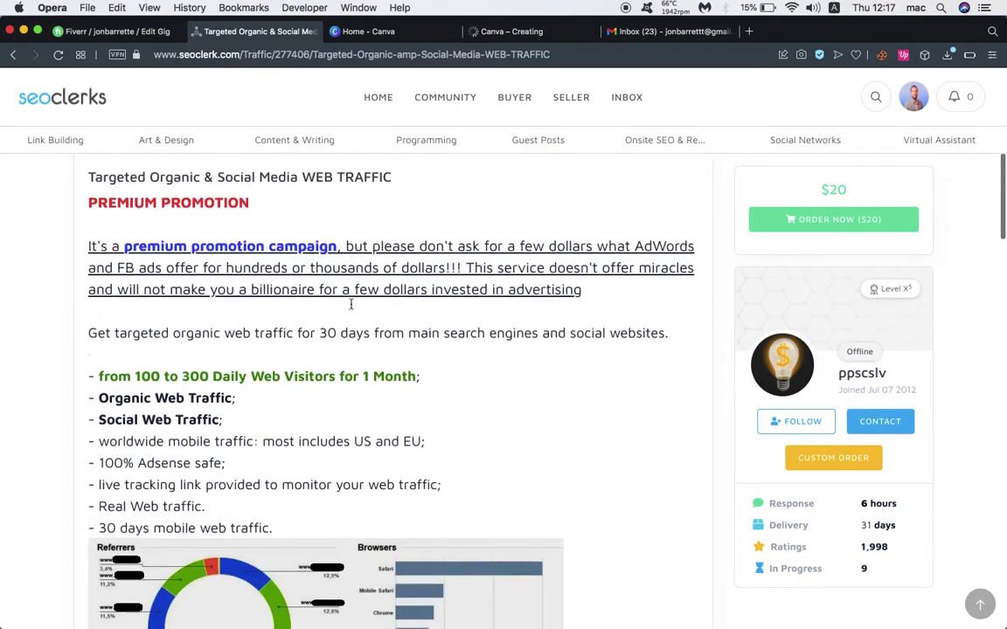
pyautogui.scroll(4, 351, 308)
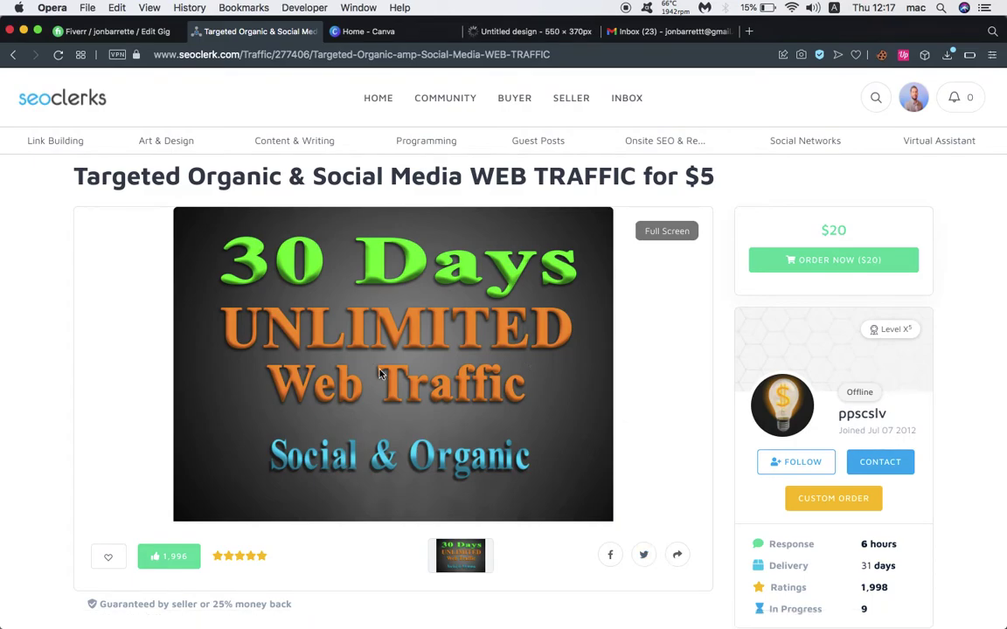
pyautogui.rightClick(423, 352)
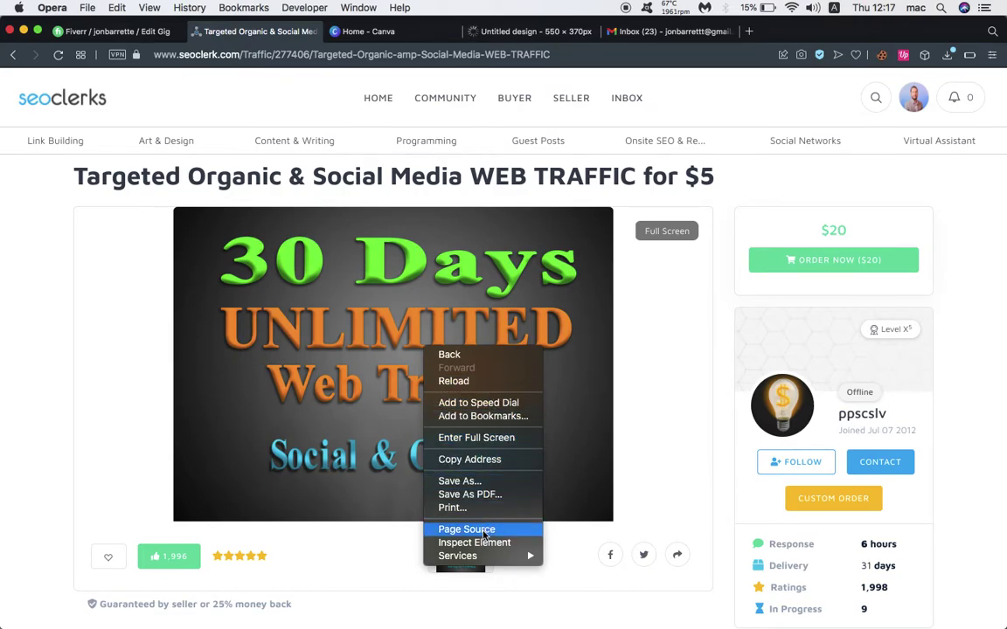
pyautogui.click(503, 489)
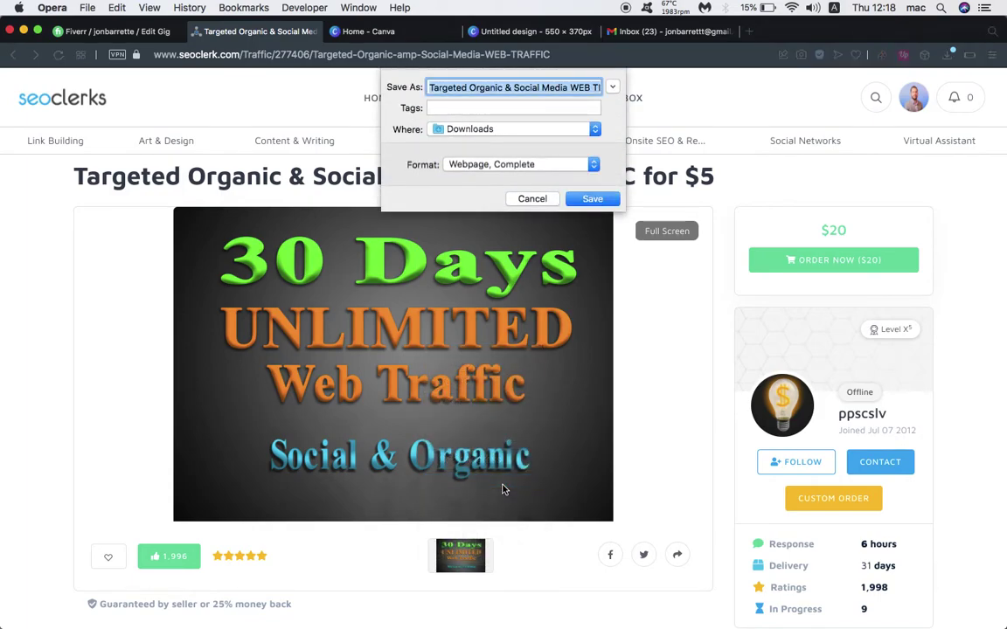
pyautogui.click(532, 198)
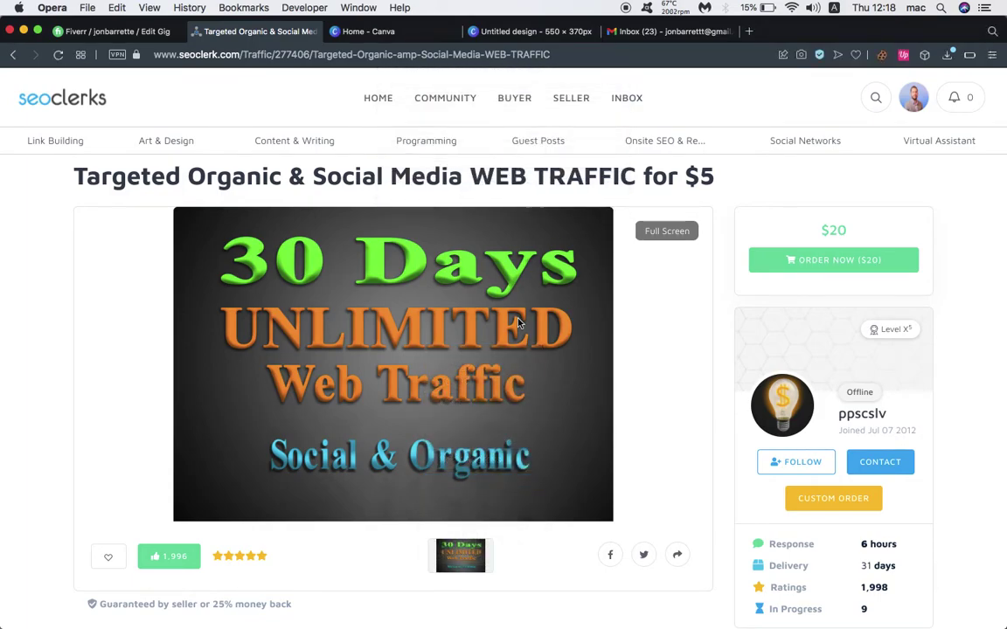
# Capture a screenshot of the listing's full main image, and switch to the blank 550 × 370 px Canva design
pyautogui.press('super+shift+4')
pyautogui.moveTo(174, 208); pyautogui.dragTo(616, 521)
pyautogui.click(531, 35)
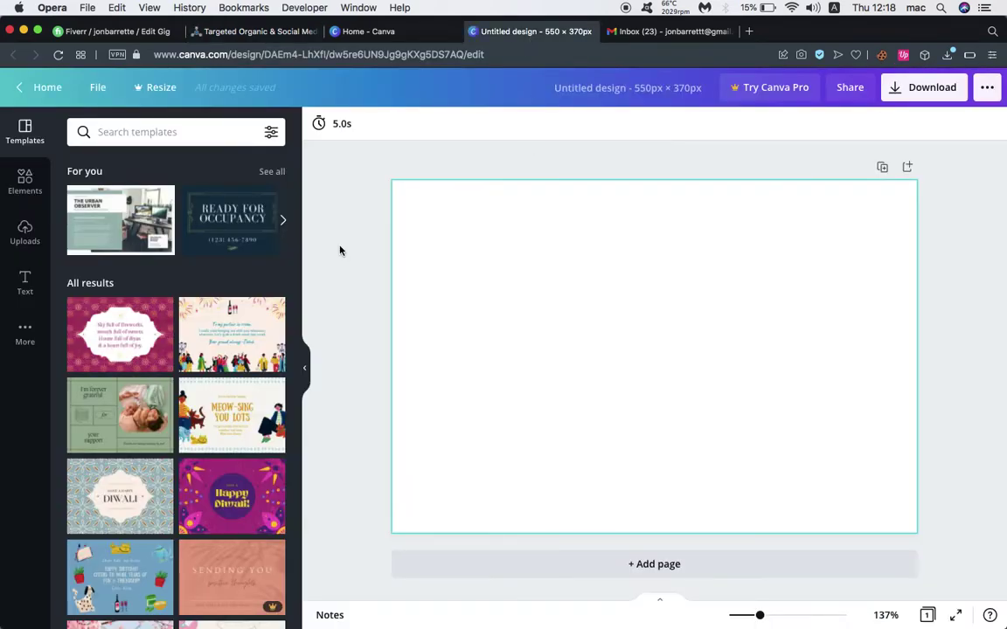
# Upload the newly captured 12.18.05 PNG screenshot of the web traffic image from the Desktop folder to the Canva uploads
pyautogui.click(25, 232)
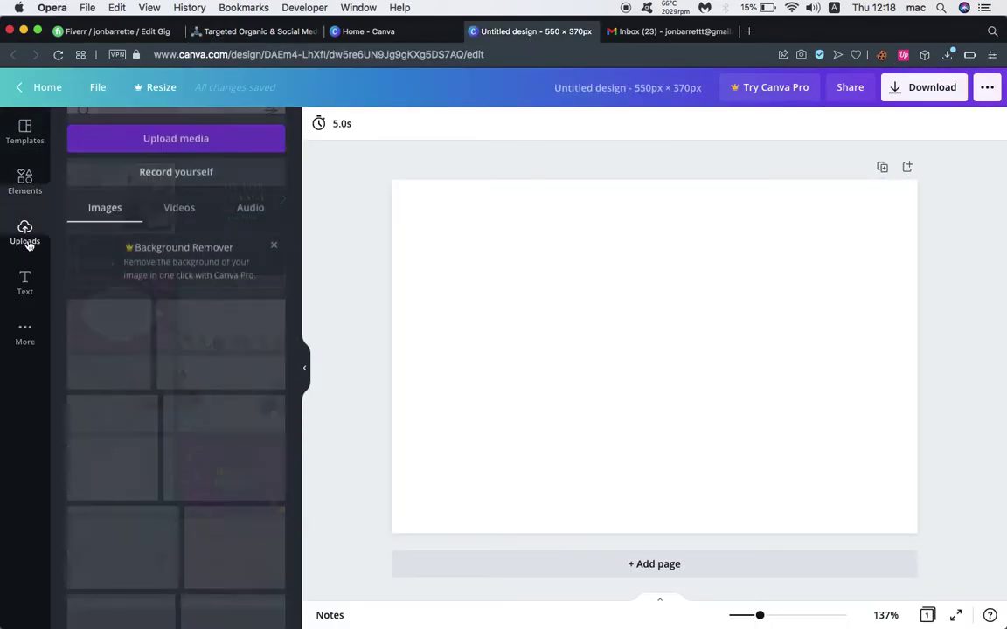
pyautogui.click(172, 134)
pyautogui.click(96, 210)
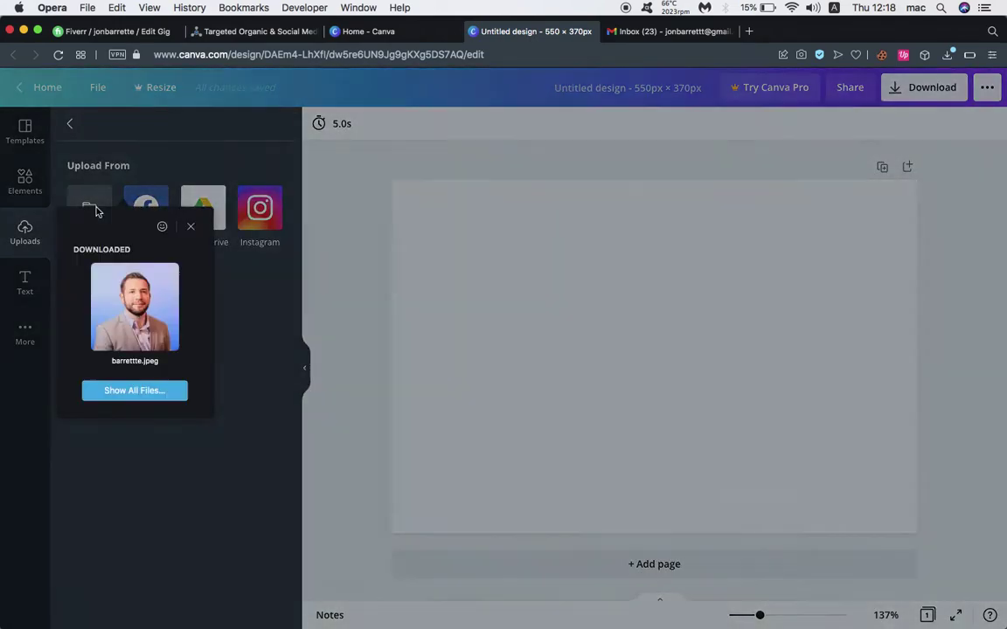
pyautogui.click(154, 394)
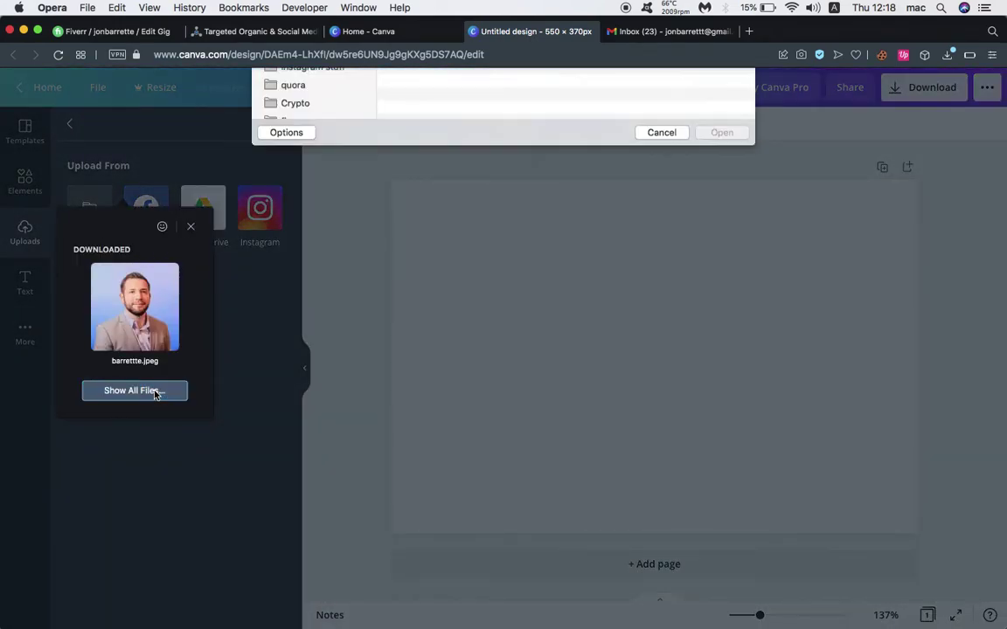
pyautogui.click(306, 229)
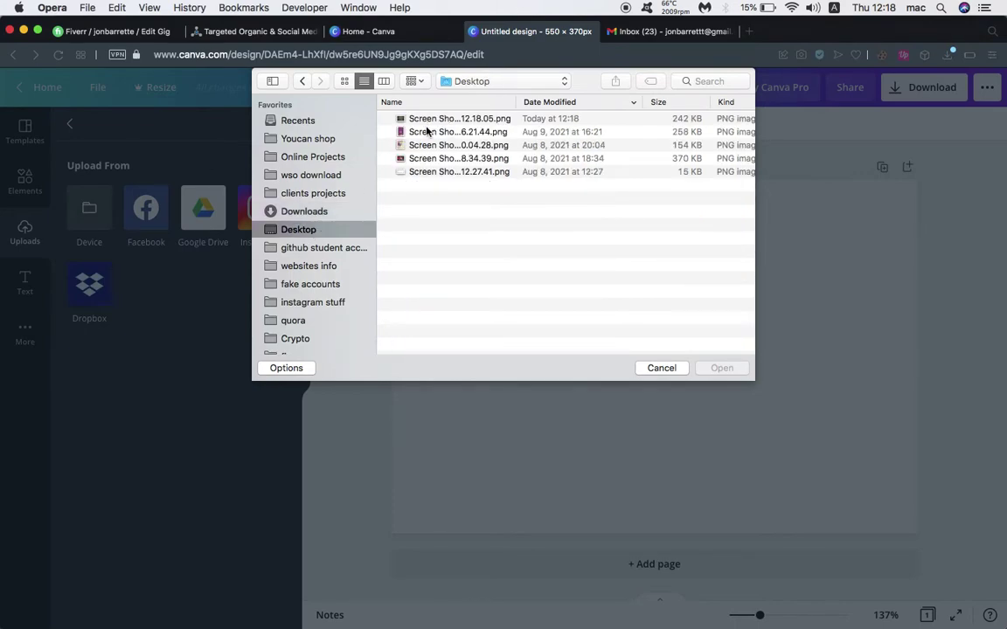
pyautogui.doubleClick(450, 120)
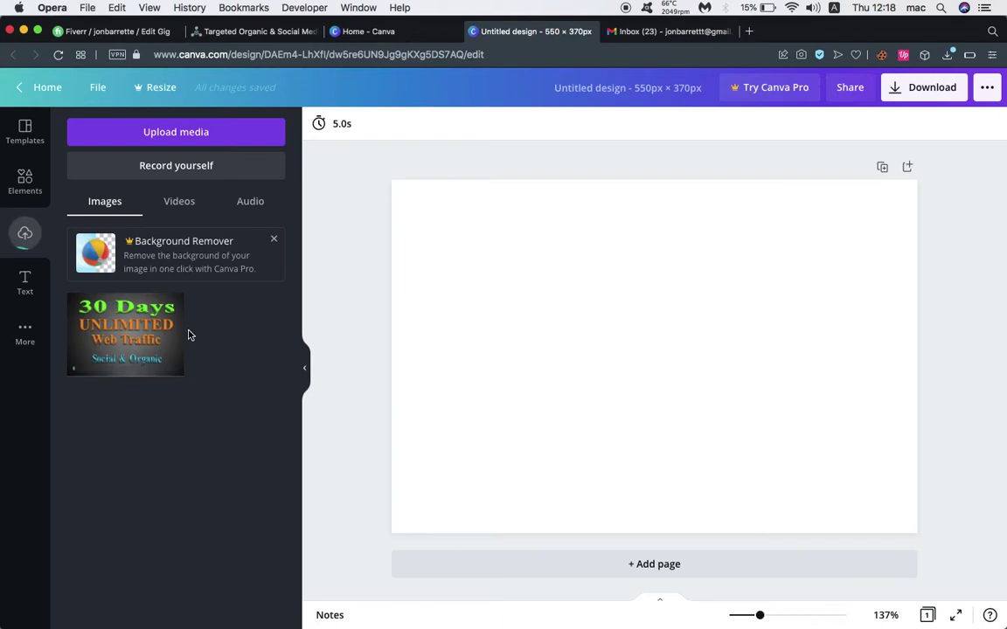
# Add the uploaded web traffic screenshot to the page and enlarge it to about 515 × 370 px, covering the page's full height
pyautogui.click(135, 331)
pyautogui.moveTo(594, 359); pyautogui.dragTo(721, 280)
pyautogui.moveTo(648, 373); pyautogui.dragTo(404, 494)
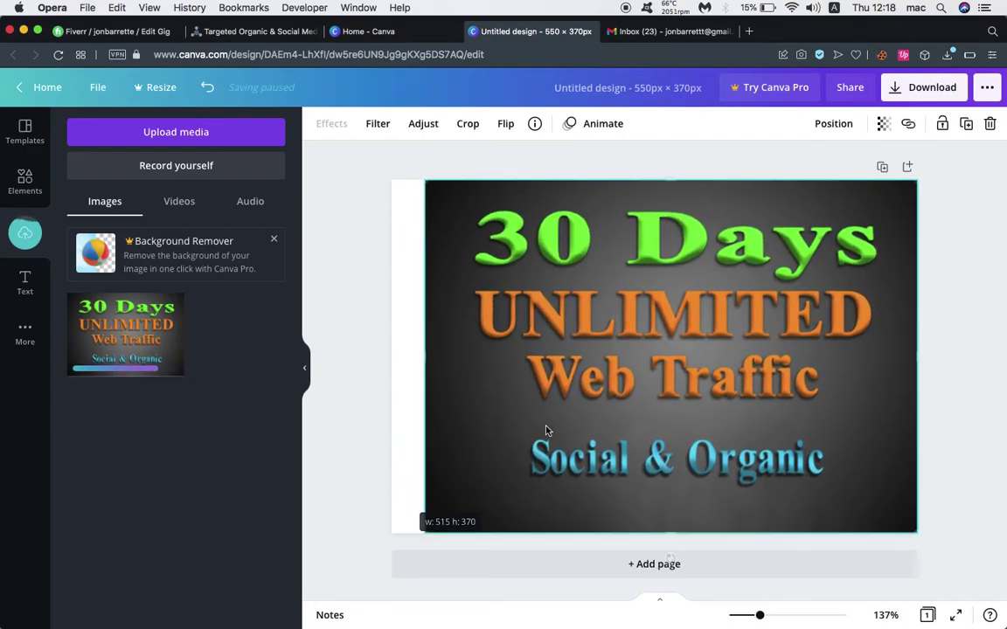
# Fill the page background behind the screenshot with the default dark gray
pyautogui.click(407, 254)
pyautogui.click(317, 123)
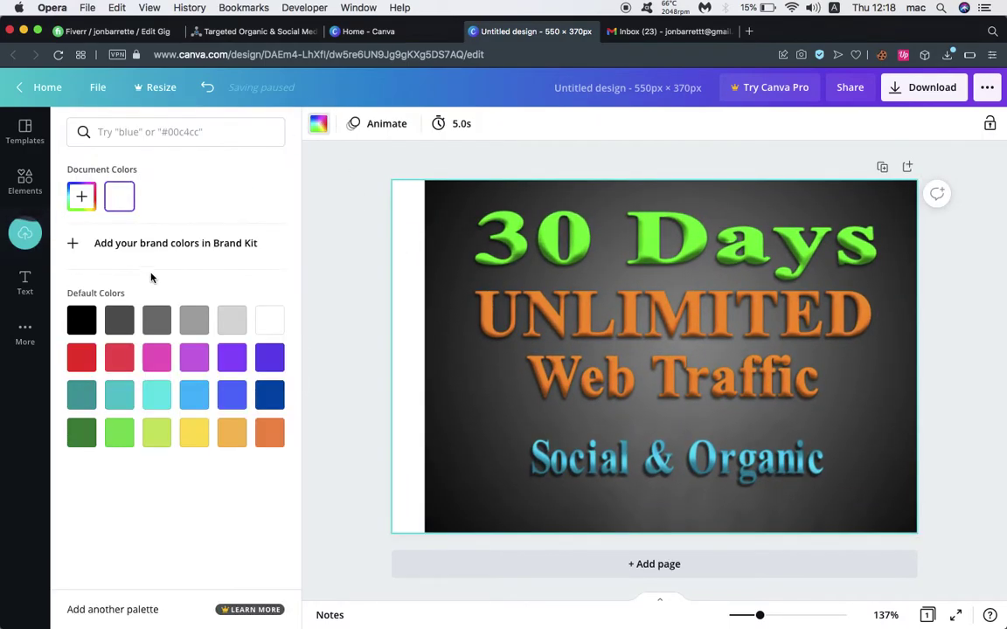
pyautogui.click(123, 322)
# Centre the screenshot horizontally on the page and set the page background to black
pyautogui.moveTo(610, 308); pyautogui.dragTo(594, 306)
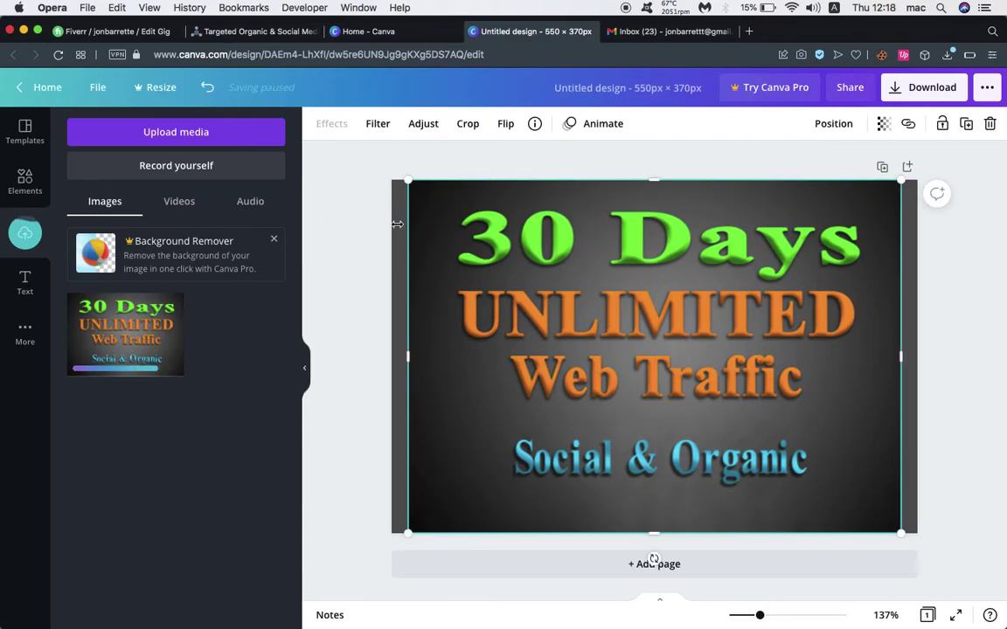
pyautogui.click(359, 182)
pyautogui.click(400, 200)
pyautogui.click(318, 124)
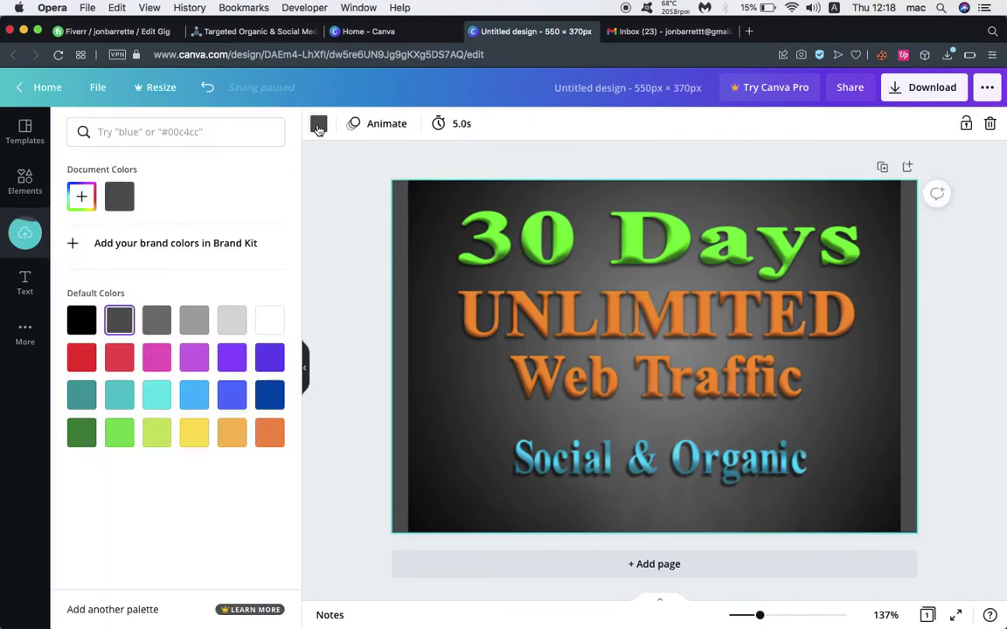
pyautogui.click(82, 321)
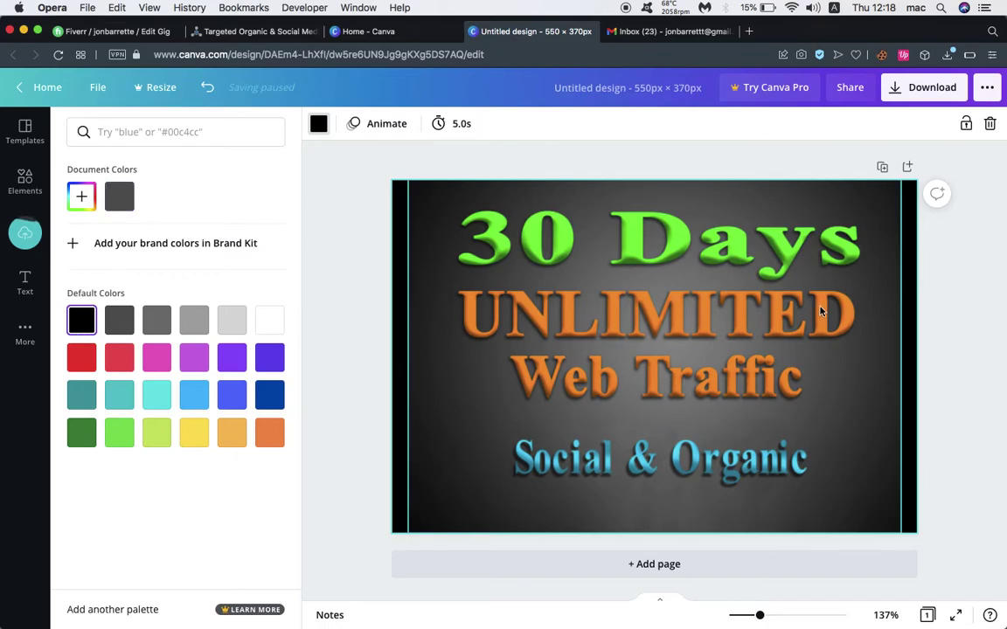
# Shrink the screenshot slightly and centre it on the page so the black background frames it on all sides
pyautogui.click(878, 198)
pyautogui.moveTo(900, 182); pyautogui.dragTo(862, 218)
pyautogui.moveTo(773, 316); pyautogui.dragTo(791, 300)
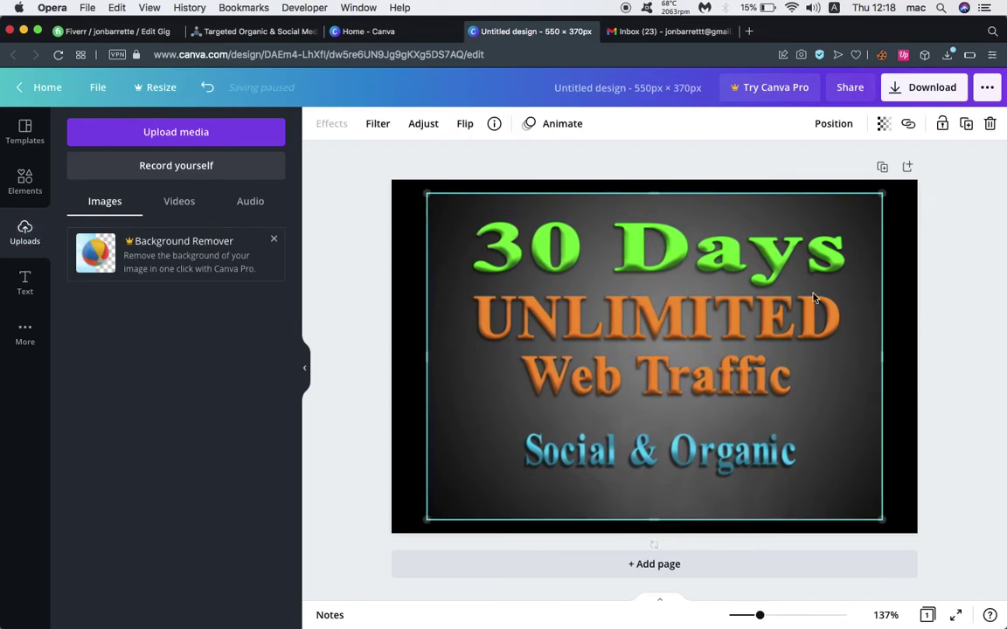
pyautogui.click(964, 260)
# Rename the untitled design as "fiverr"
pyautogui.click(686, 85)
pyautogui.write('fiverr')
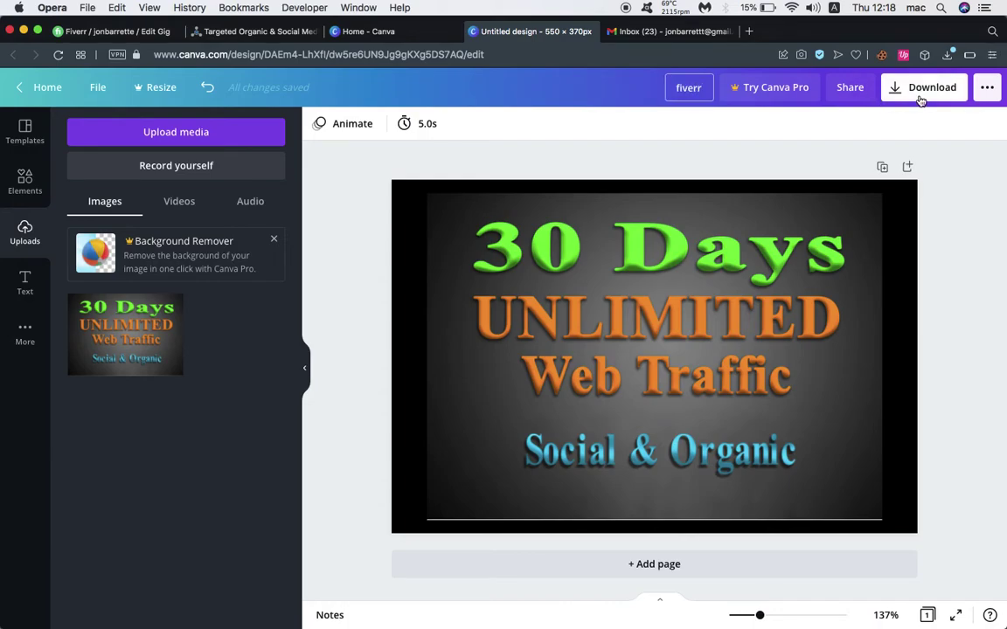
pyautogui.press('Return')
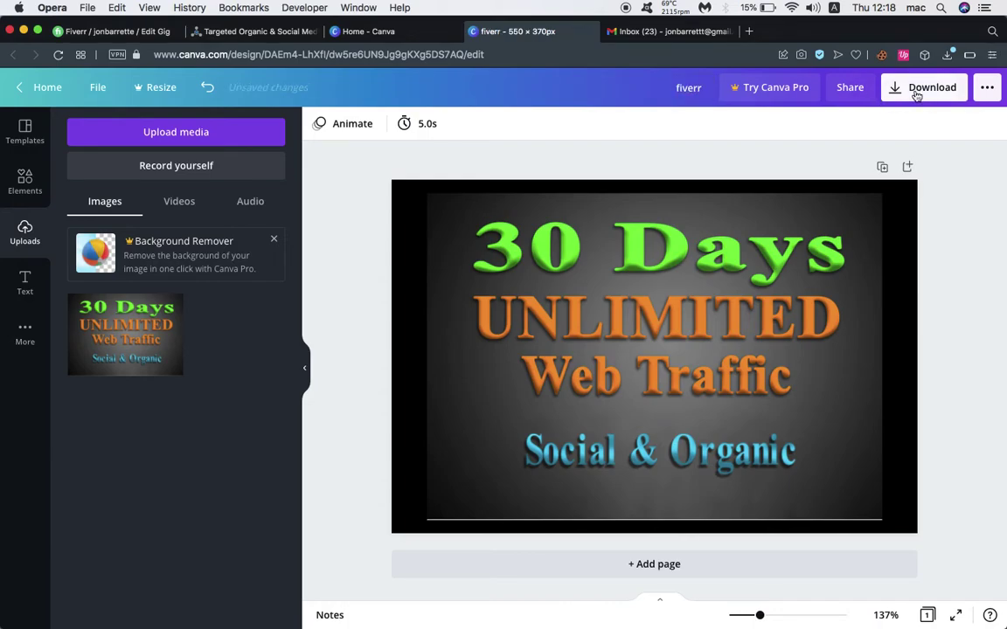